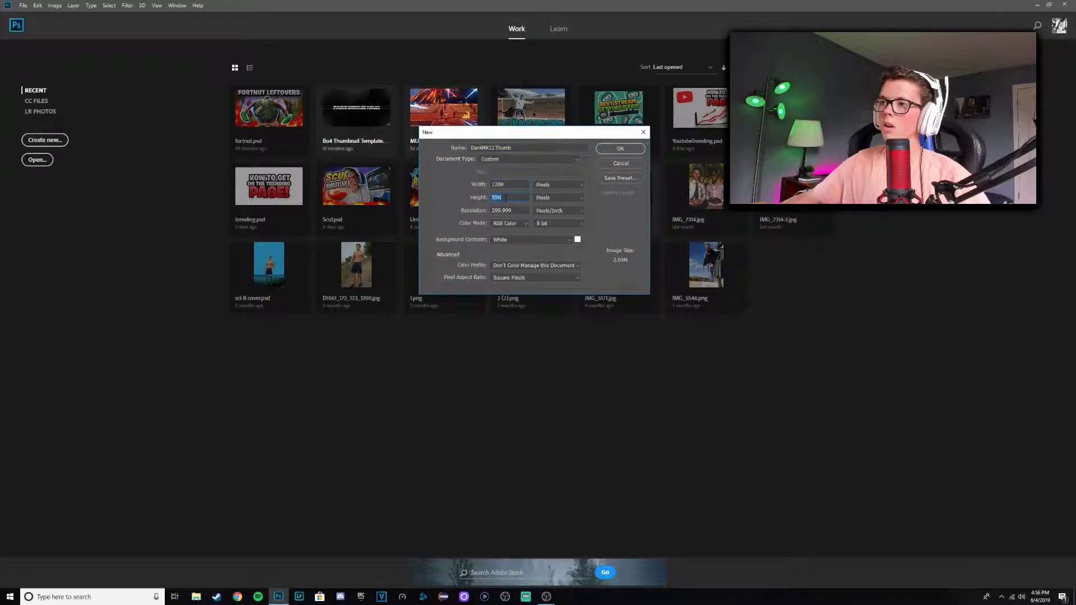
# Set the new document's height to 720 pixels and create the blank canvas
pyautogui.write('720')
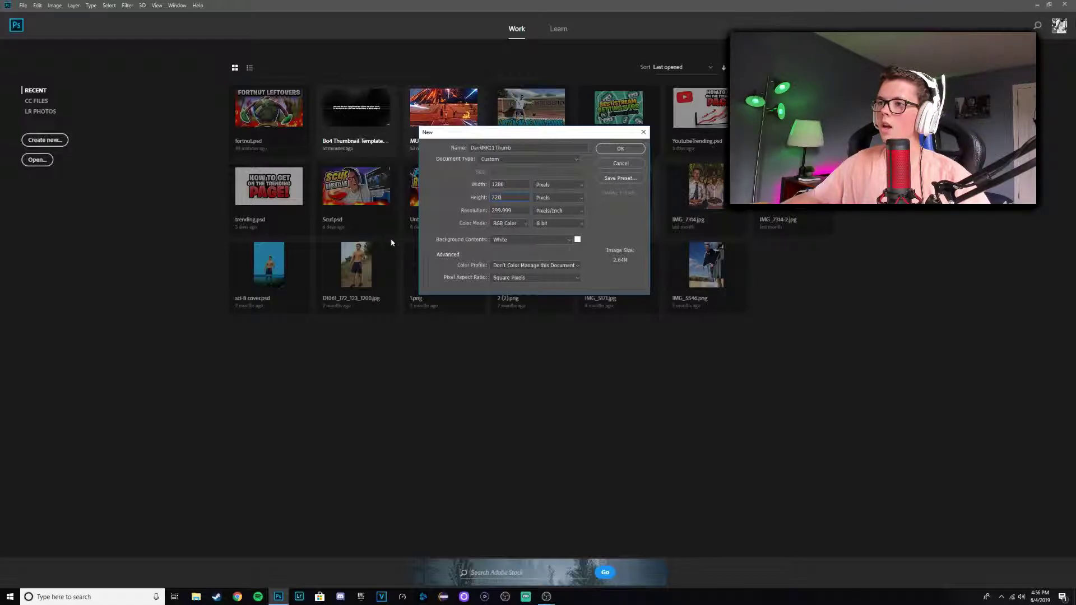
pyautogui.click(615, 151)
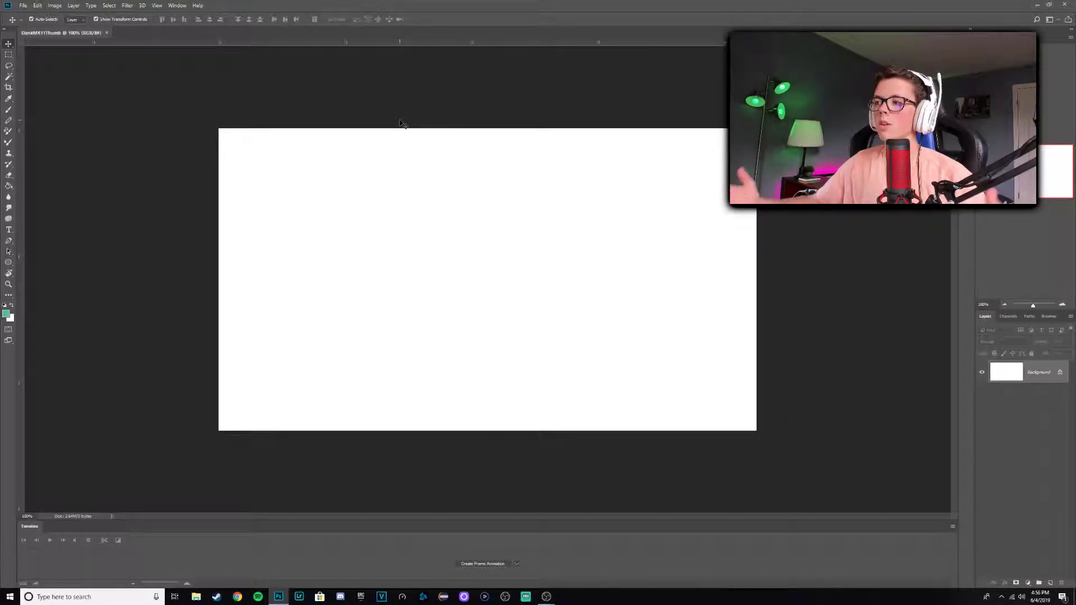
# Switch to Chrome and search Google Images for "mortal kombat 11 png"
pyautogui.click(237, 597)
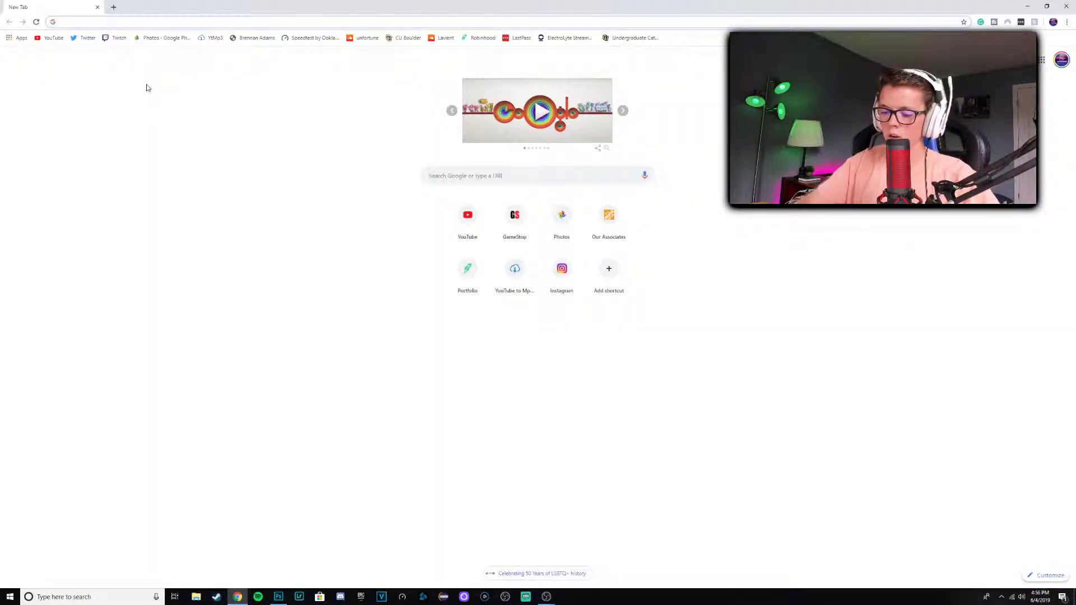
pyautogui.write('mortal kombat png')
pyautogui.press('Return')
pyautogui.click(115, 48)
pyautogui.write('11png')
pyautogui.press('Return')
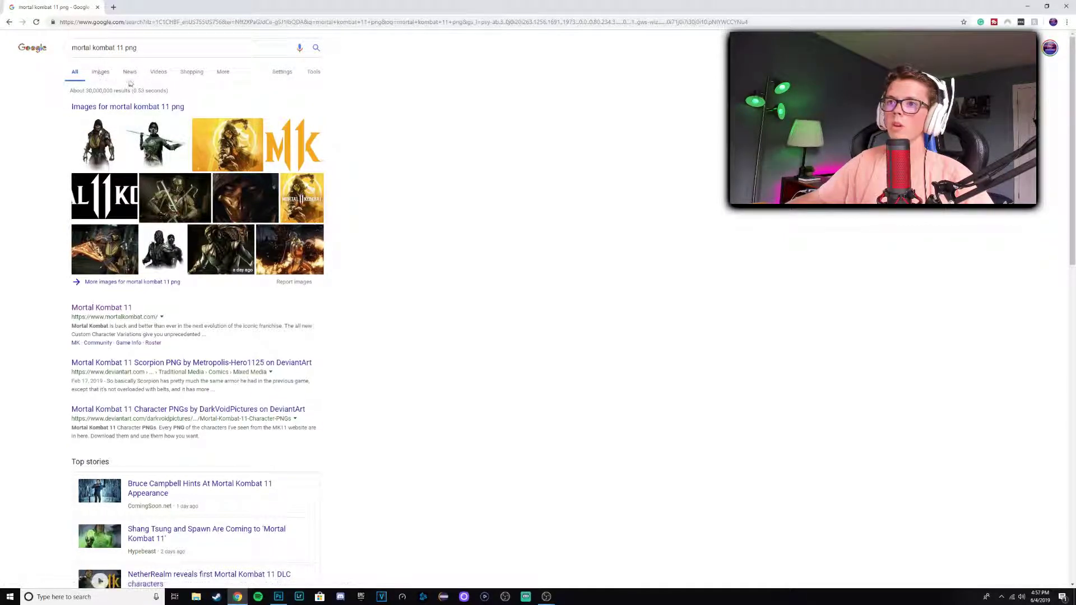
pyautogui.click(100, 72)
# Find the large image of the red-hooded Mortal Kombat 11 fighter, save it to the desktop and close the browser
pyautogui.scroll(-5, 130, 380)
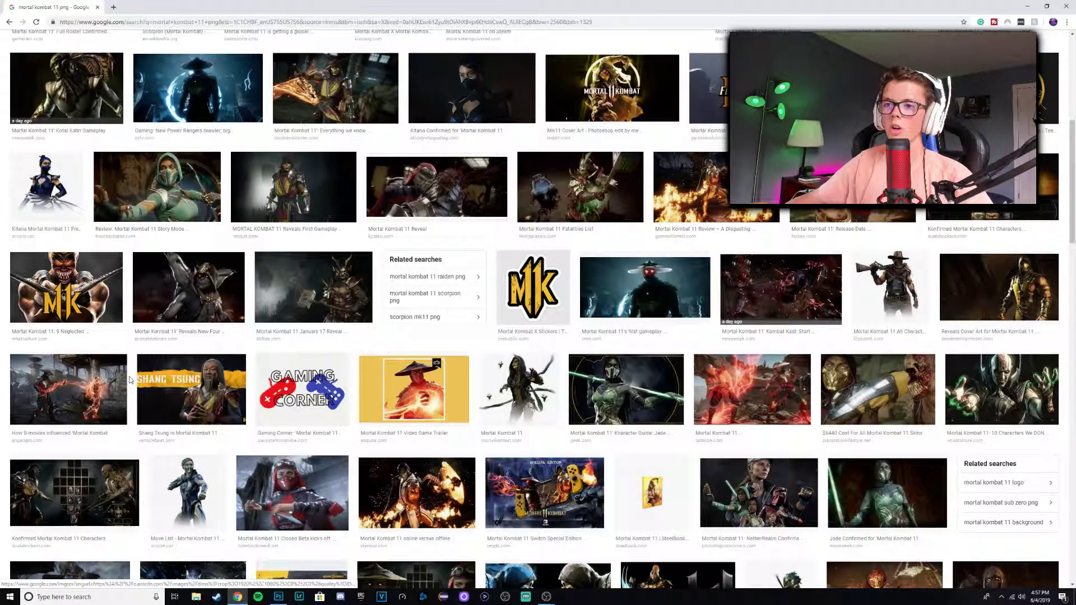
pyautogui.scroll(-5, 740, 439)
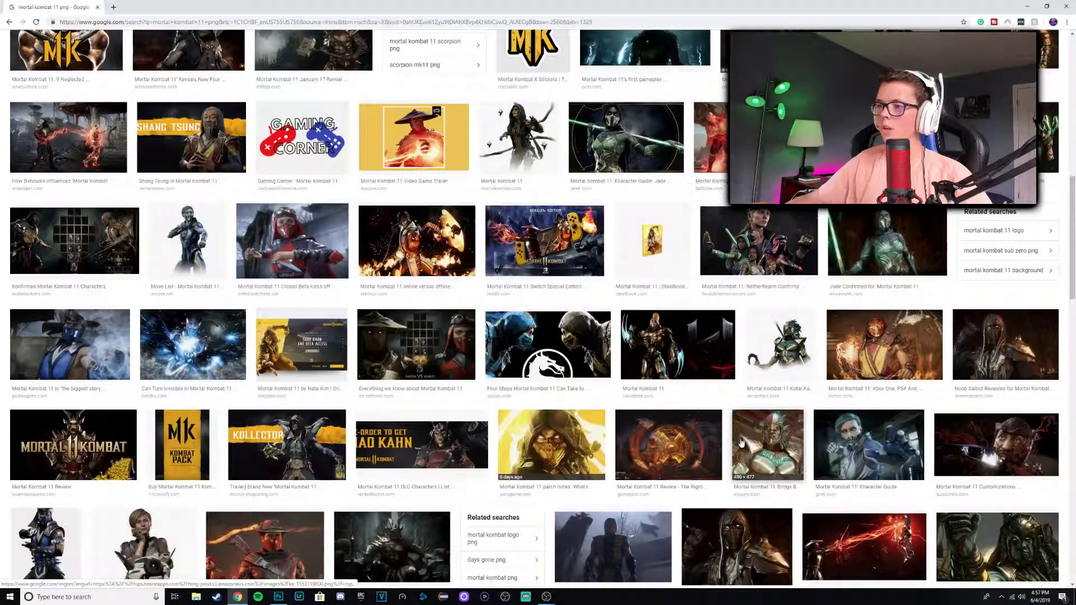
pyautogui.click(288, 241)
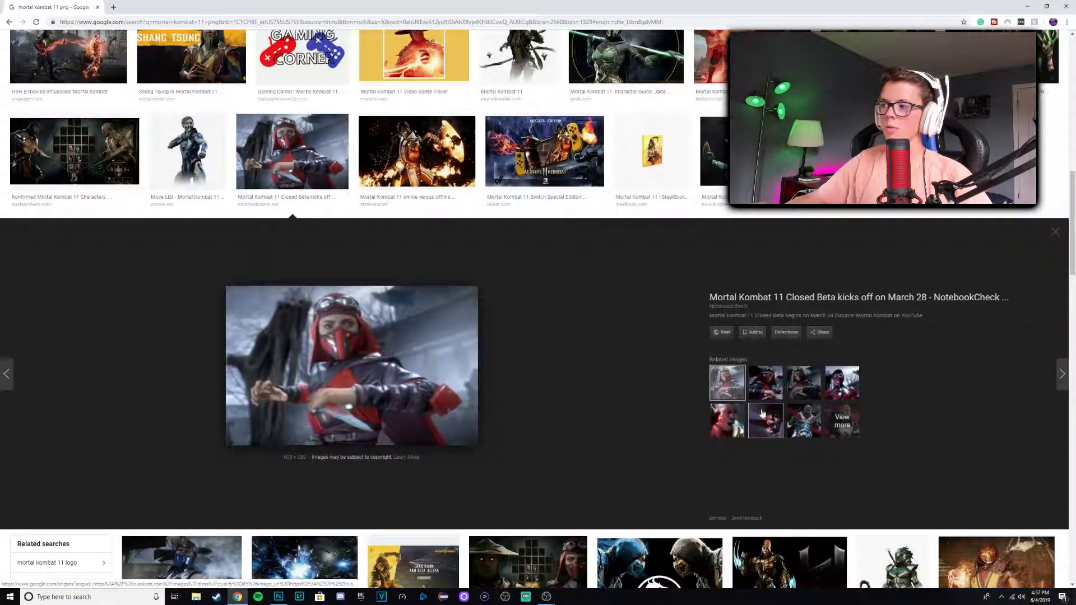
pyautogui.click(761, 413)
pyautogui.press('super+Down')
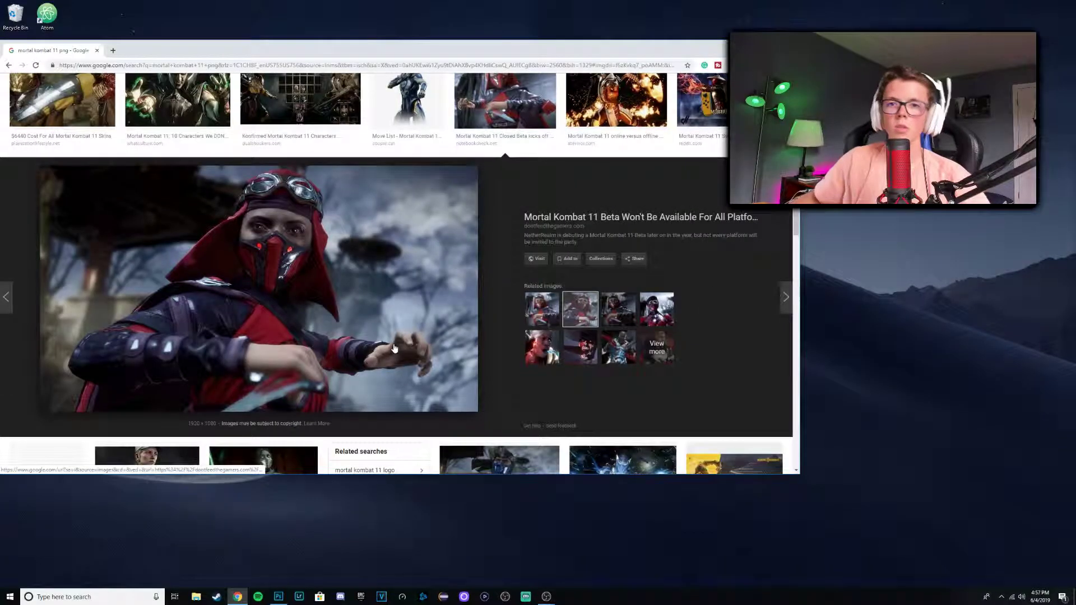
pyautogui.moveTo(269, 245); pyautogui.dragTo(930, 232)
pyautogui.hotkey('alt', 'F4')
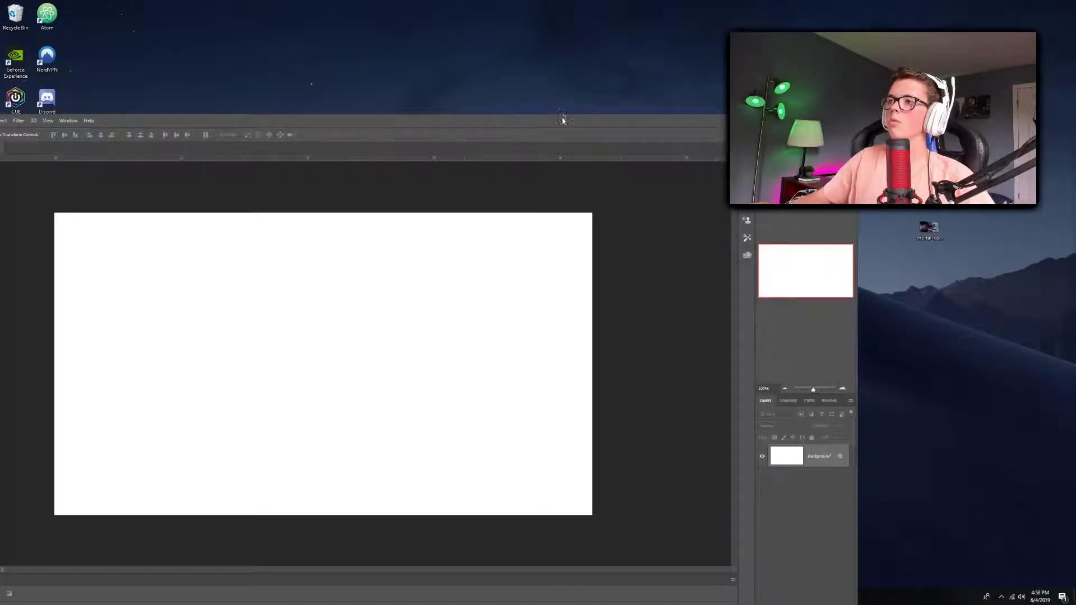
# Place the saved fighter image into the Photoshop thumbnail document, filling the canvas, with the program window maximized
pyautogui.moveTo(564, 120); pyautogui.dragTo(563, 52)
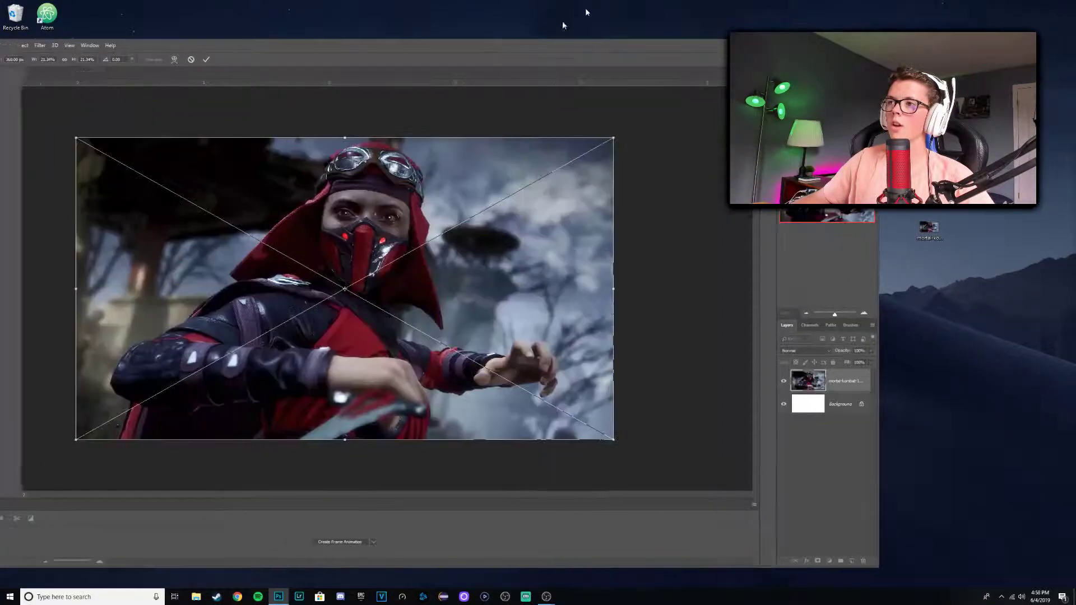
pyautogui.moveTo(563, 21); pyautogui.dragTo(653, 4)
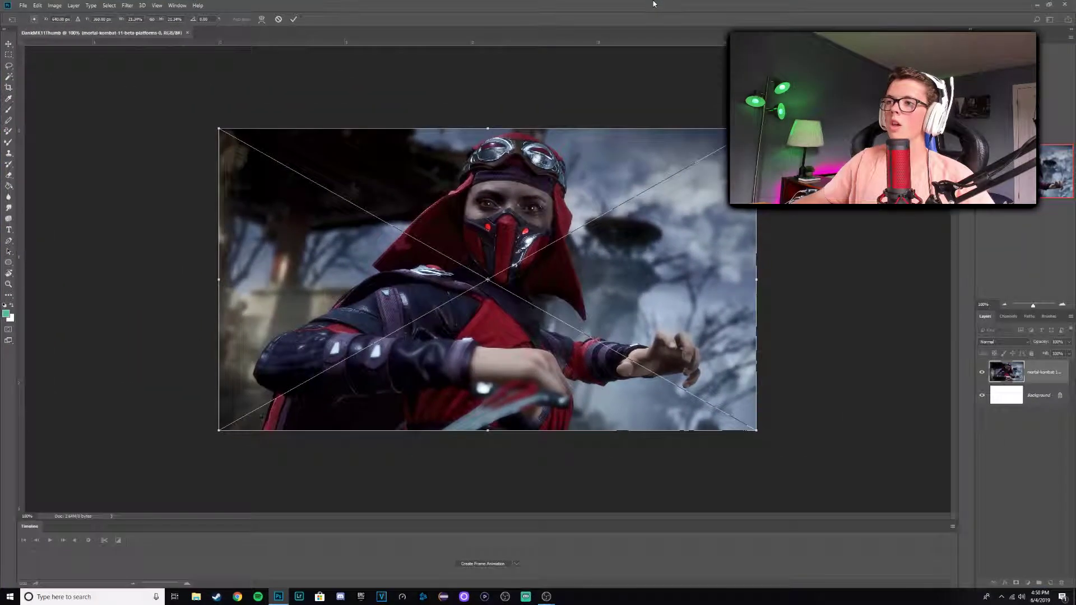
pyautogui.press('Return')
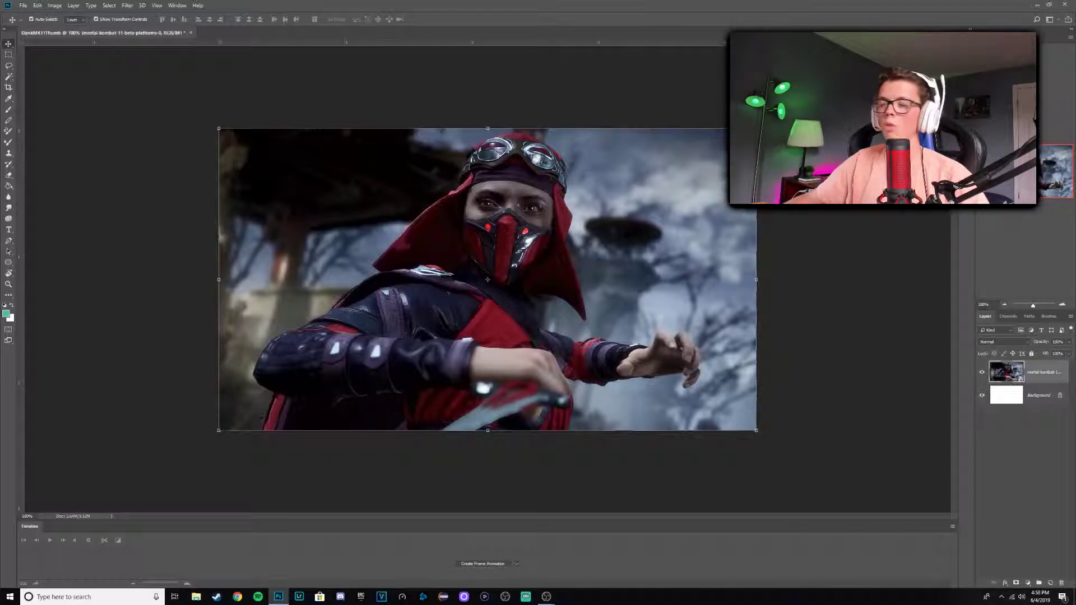
# Start a Pen tool path at the image's lower edge and trace up the red cloth beside the knife hand
pyautogui.press('p')
pyautogui.scroll(3, 942, 290)
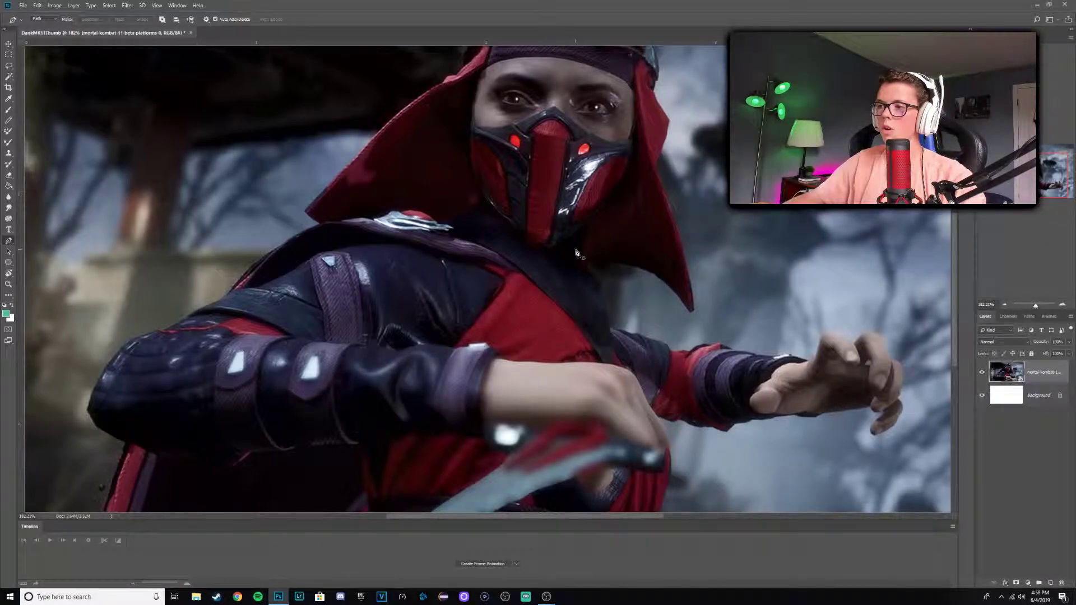
pyautogui.click(1035, 306)
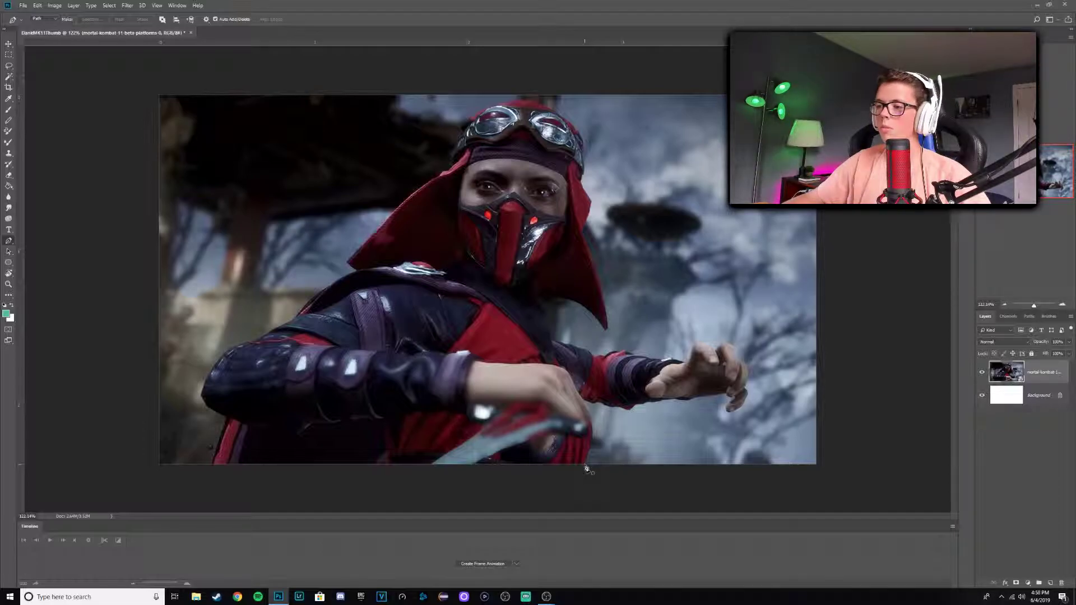
pyautogui.click(588, 462)
pyautogui.click(589, 449)
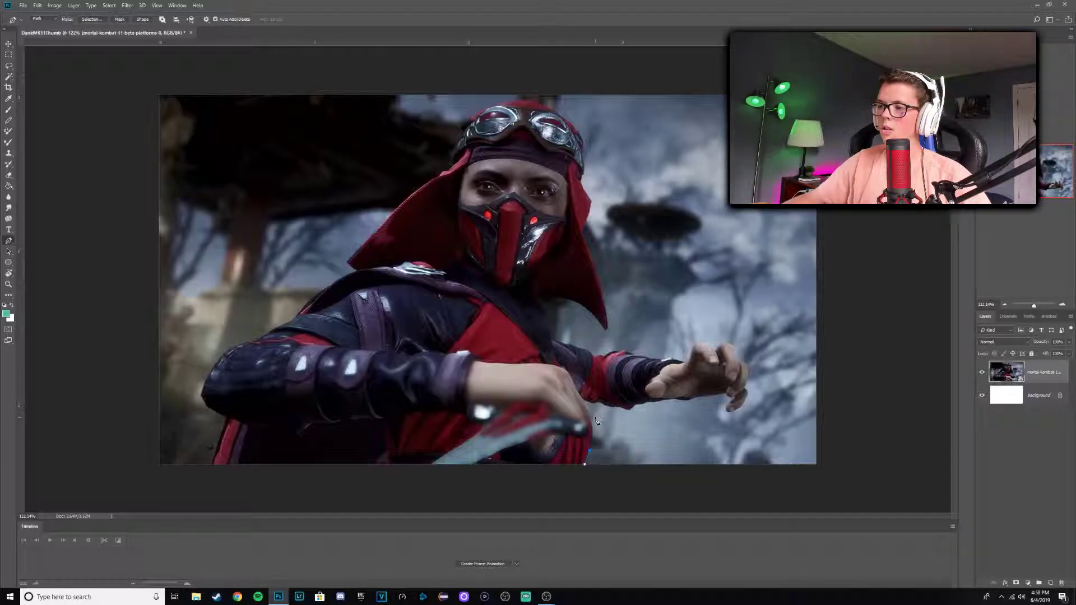
pyautogui.moveTo(1034, 305); pyautogui.dragTo(1041, 305)
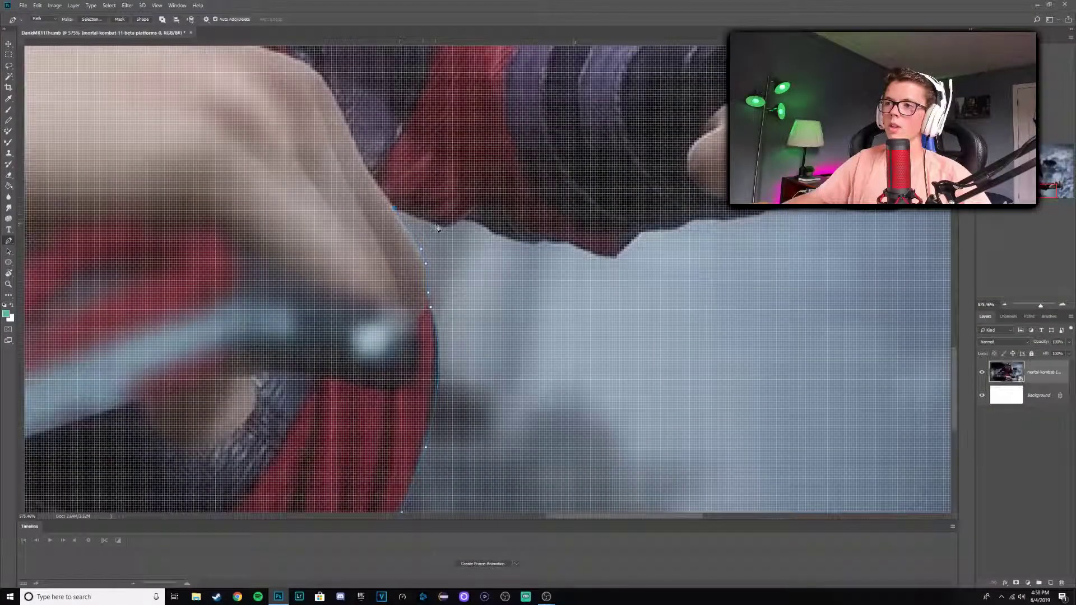
# Continue the Pen path with closely spaced anchor points along the underside of the outstretched arm's sleeve
pyautogui.click(465, 221)
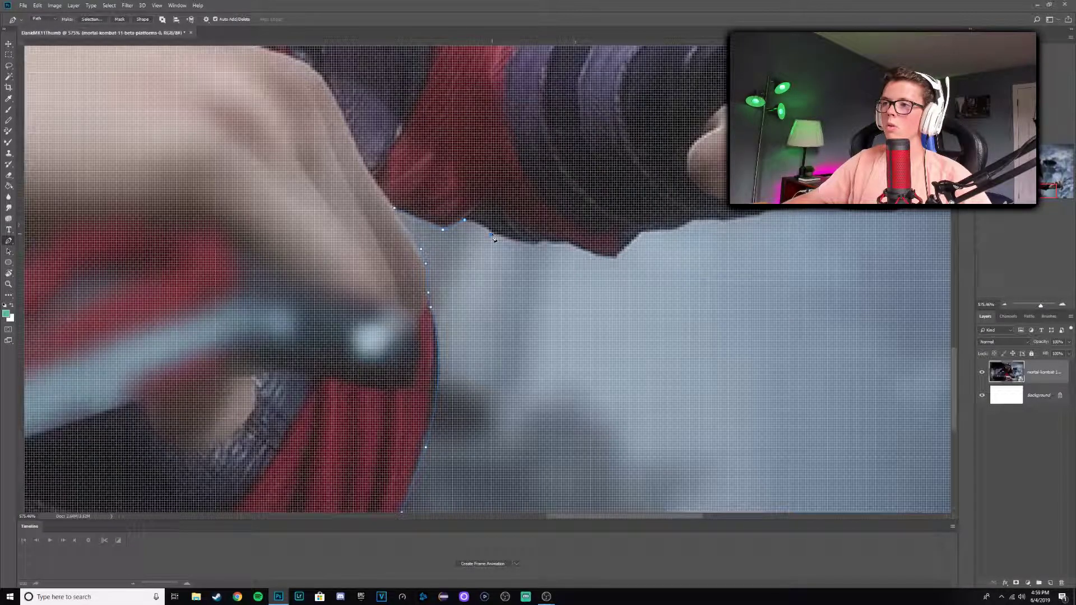
pyautogui.moveTo(494, 243); pyautogui.dragTo(441, 367)
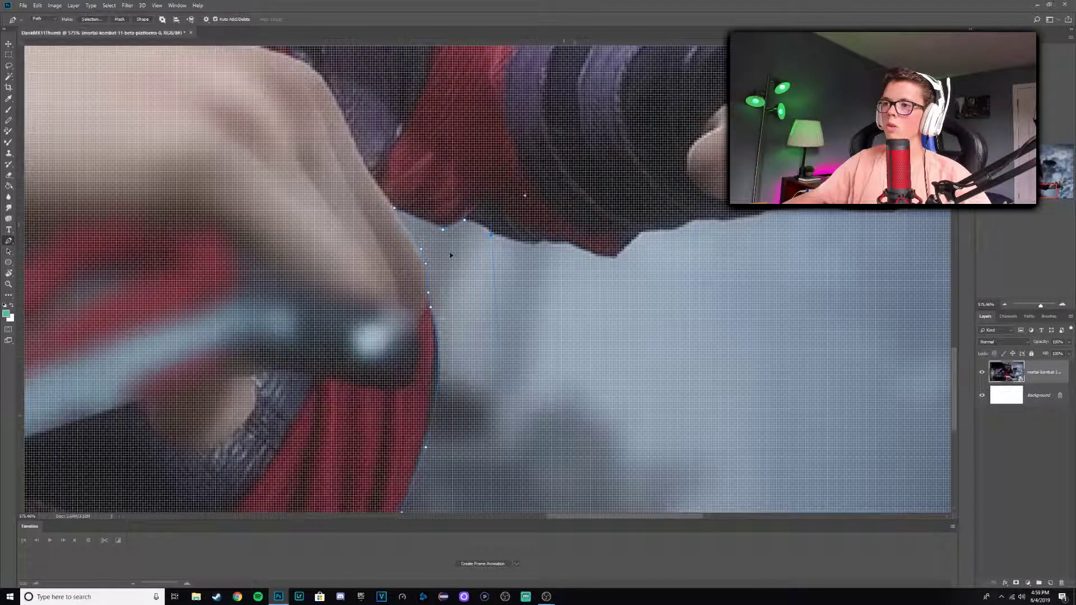
pyautogui.moveTo(515, 250); pyautogui.dragTo(505, 258)
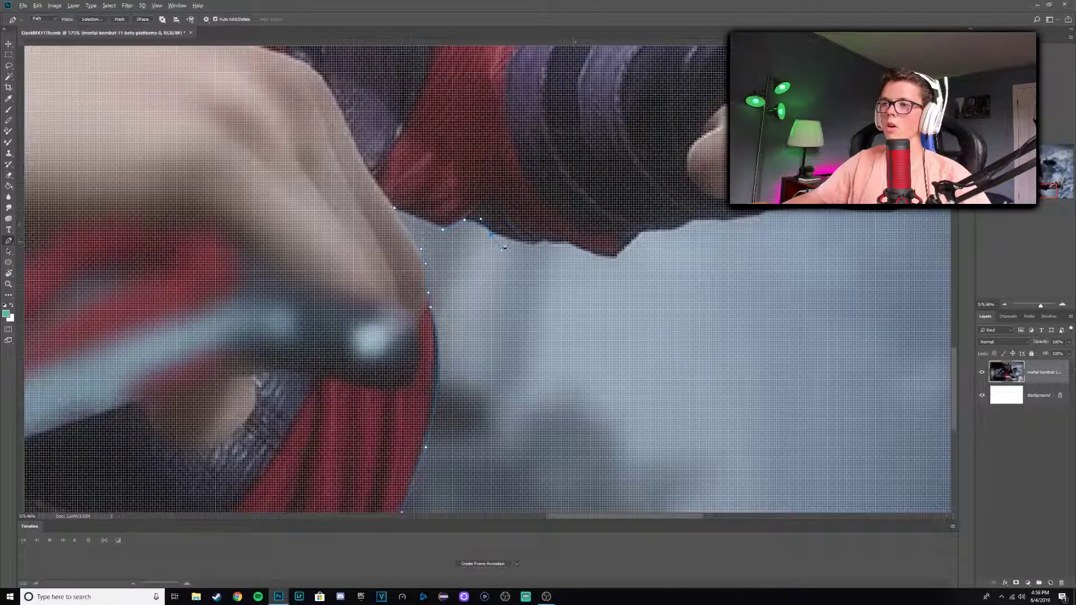
pyautogui.click(509, 237)
pyautogui.click(521, 240)
pyautogui.click(528, 242)
pyautogui.click(537, 242)
pyautogui.click(545, 242)
pyautogui.click(551, 241)
pyautogui.click(573, 246)
pyautogui.click(585, 251)
pyautogui.click(599, 256)
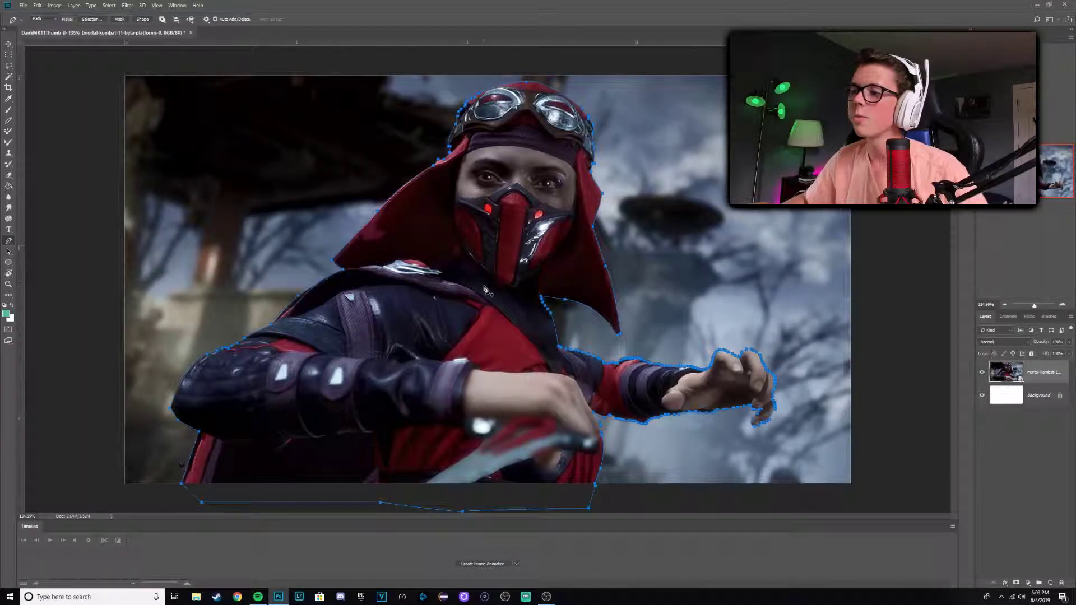
# Convert the character's outline path into a selection with a 0.5 pixel feather and copy it to a new layer
pyautogui.rightClick(485, 290)
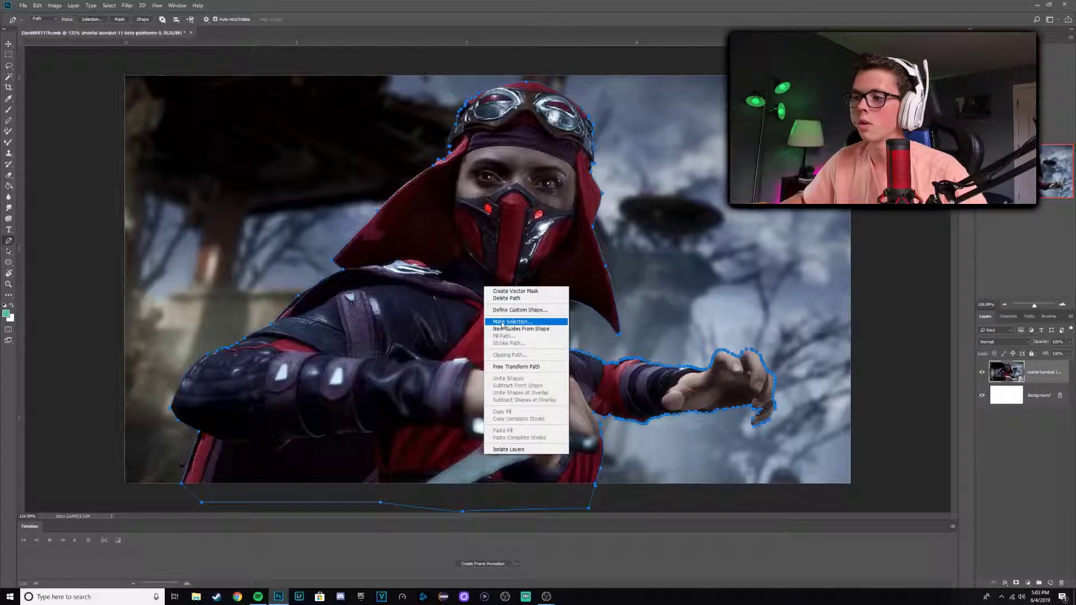
pyautogui.click(502, 322)
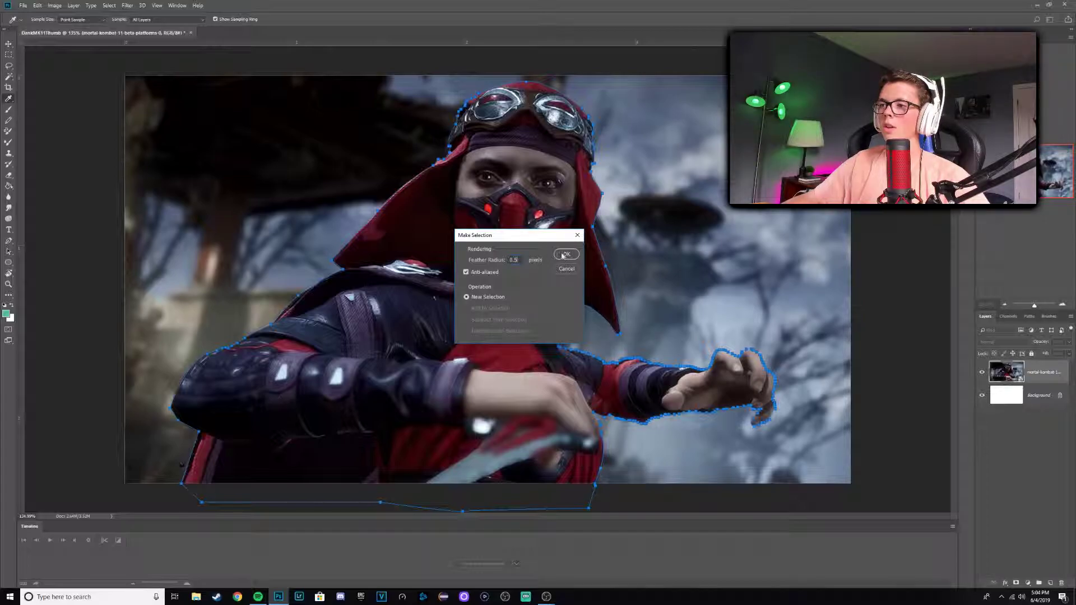
pyautogui.click(565, 255)
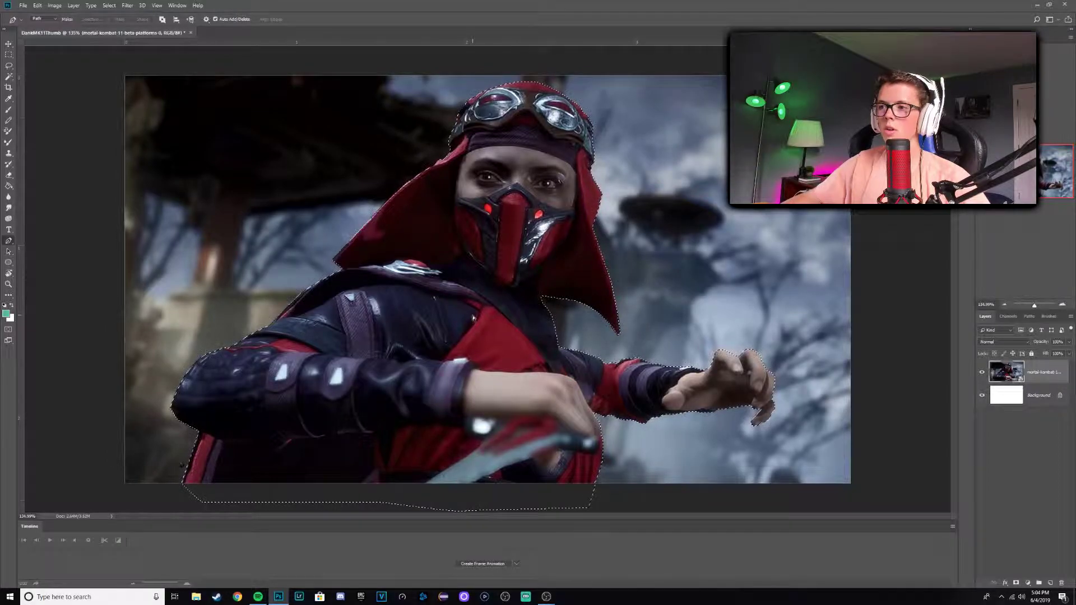
pyautogui.hotkey('ctrl', 'j')
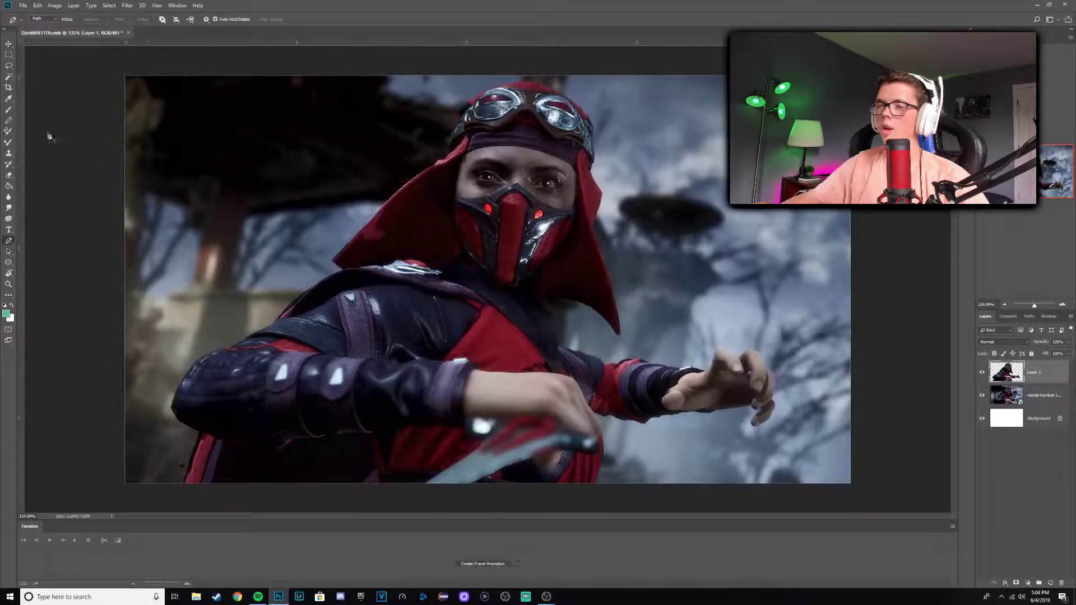
# Check the cutout by hiding and reshowing the original fighter image layer, and leave that layer selected
pyautogui.doubleClick(983, 395)
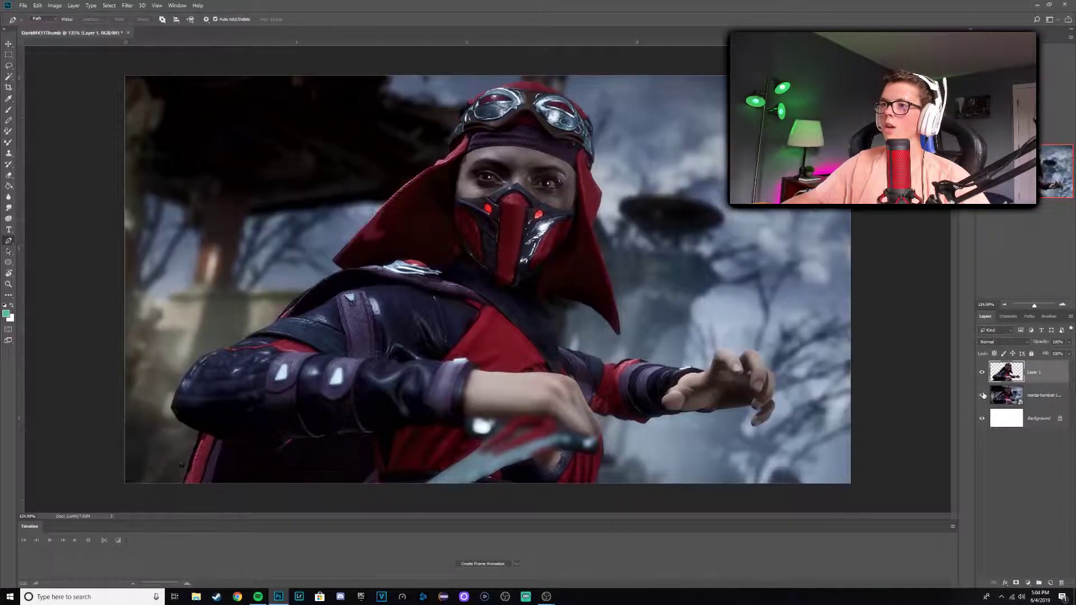
pyautogui.click(983, 394)
pyautogui.press('e')
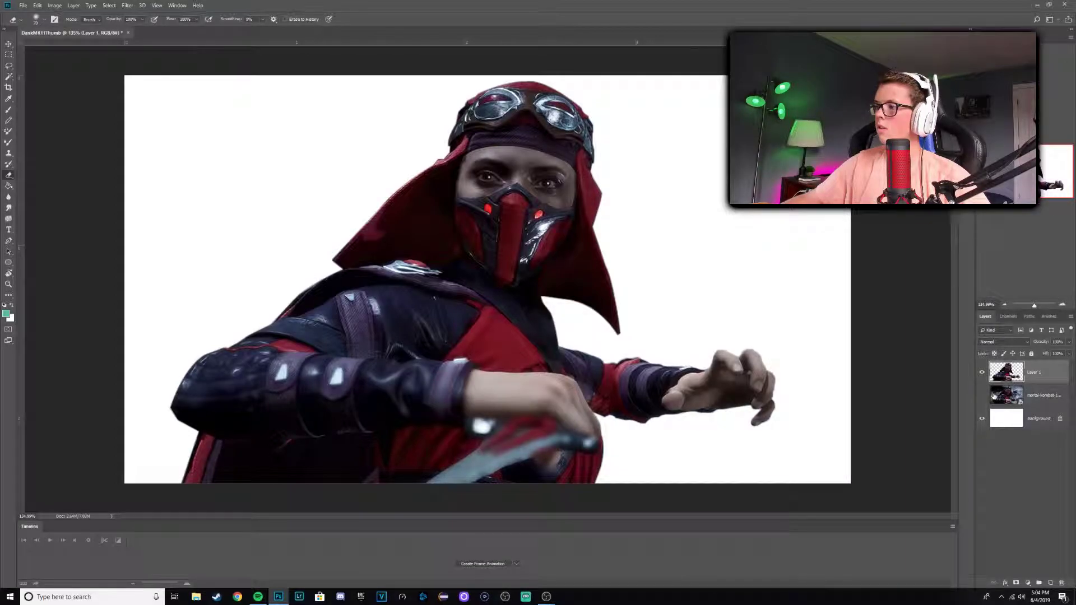
pyautogui.click(982, 396)
pyautogui.click(1024, 398)
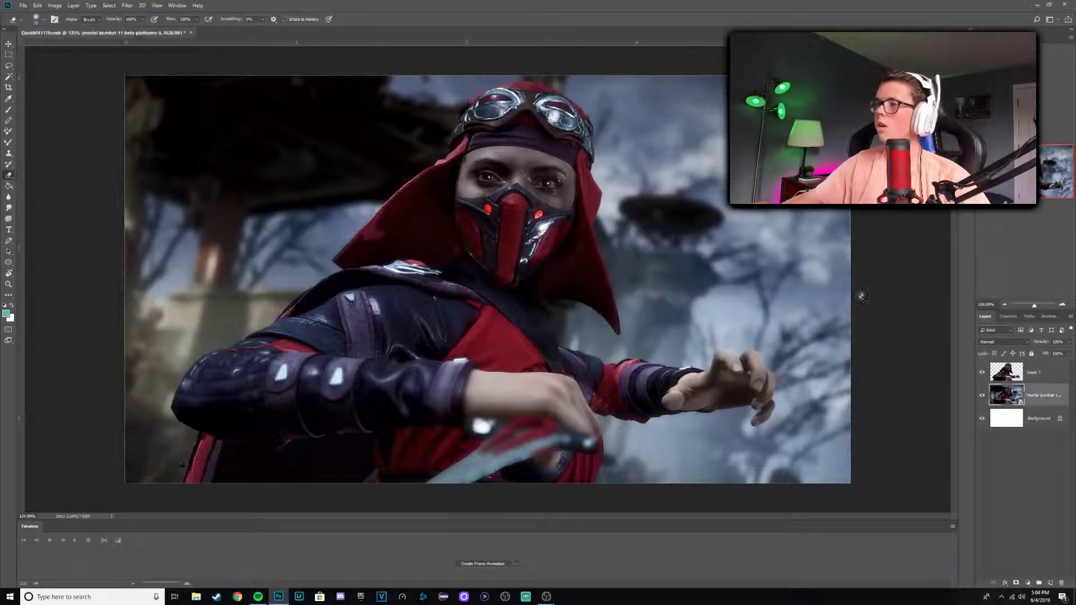
pyautogui.click(127, 5)
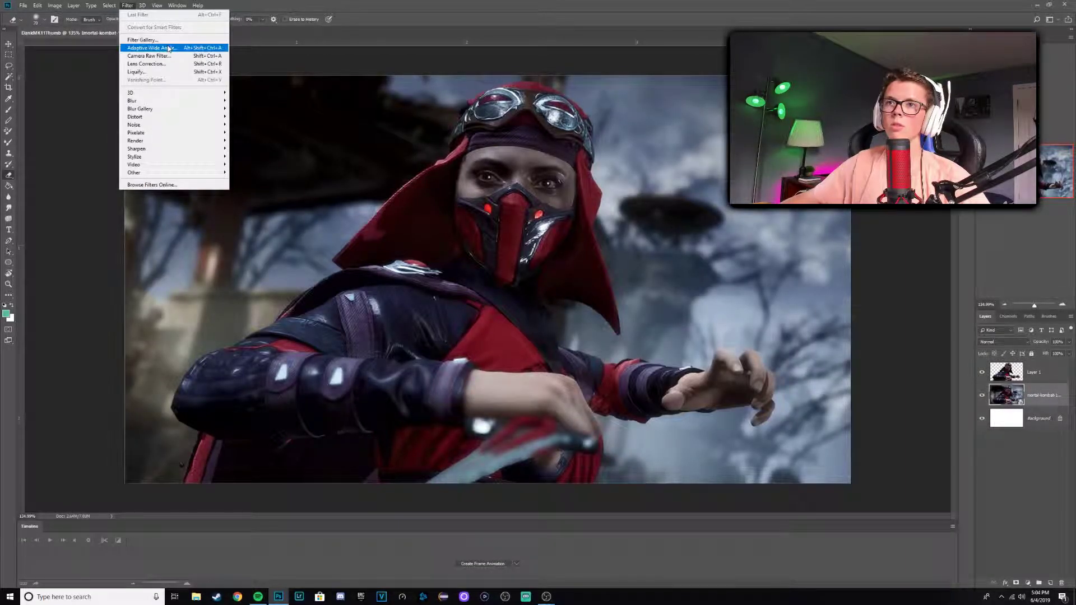
pyautogui.moveTo(177, 104)
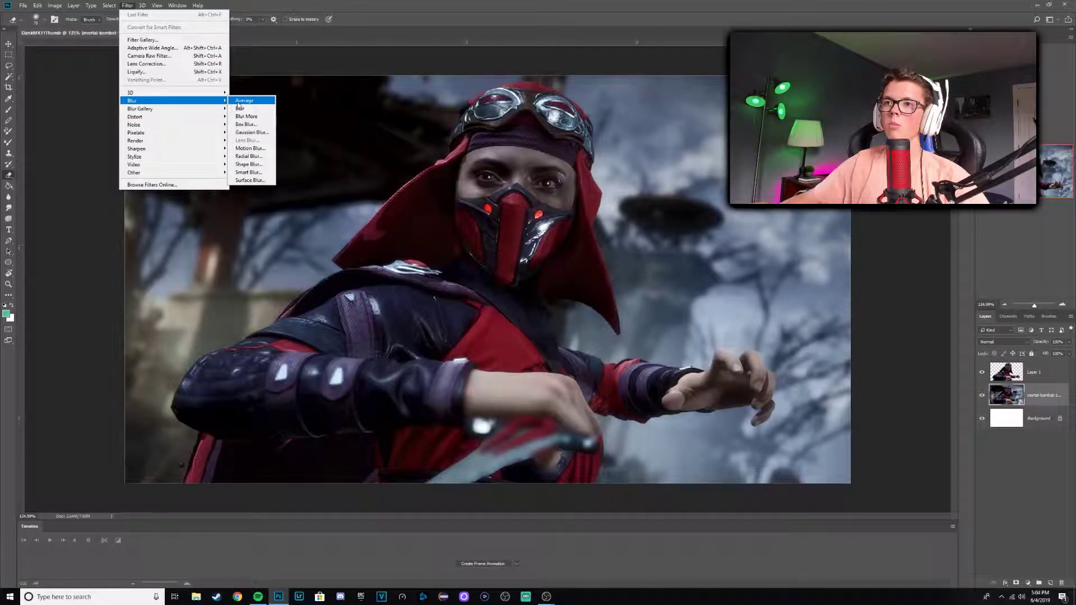
pyautogui.click(250, 132)
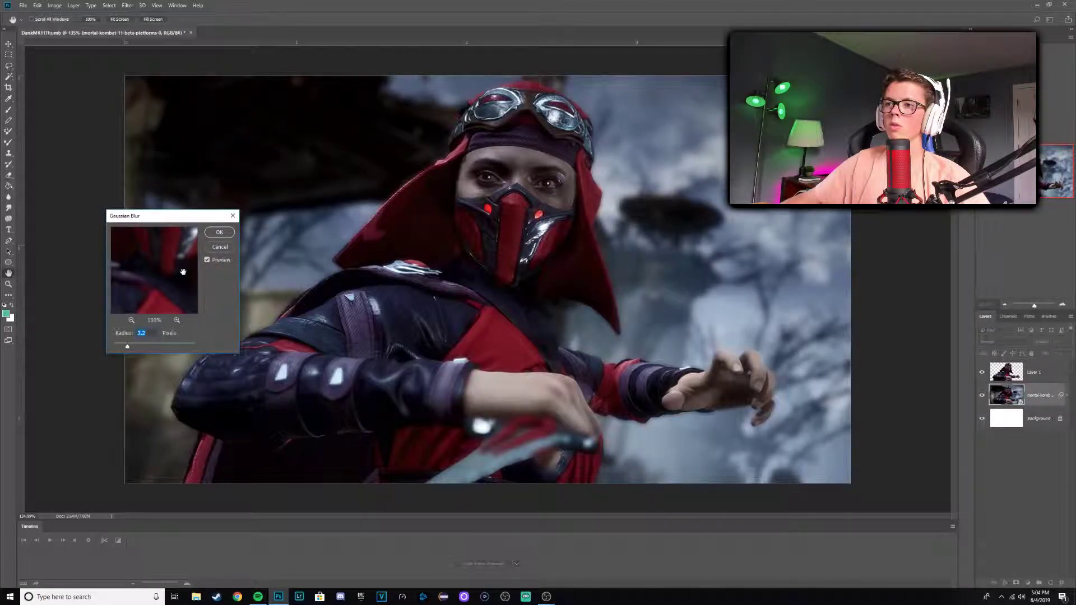
pyautogui.click(218, 248)
pyautogui.press('e')
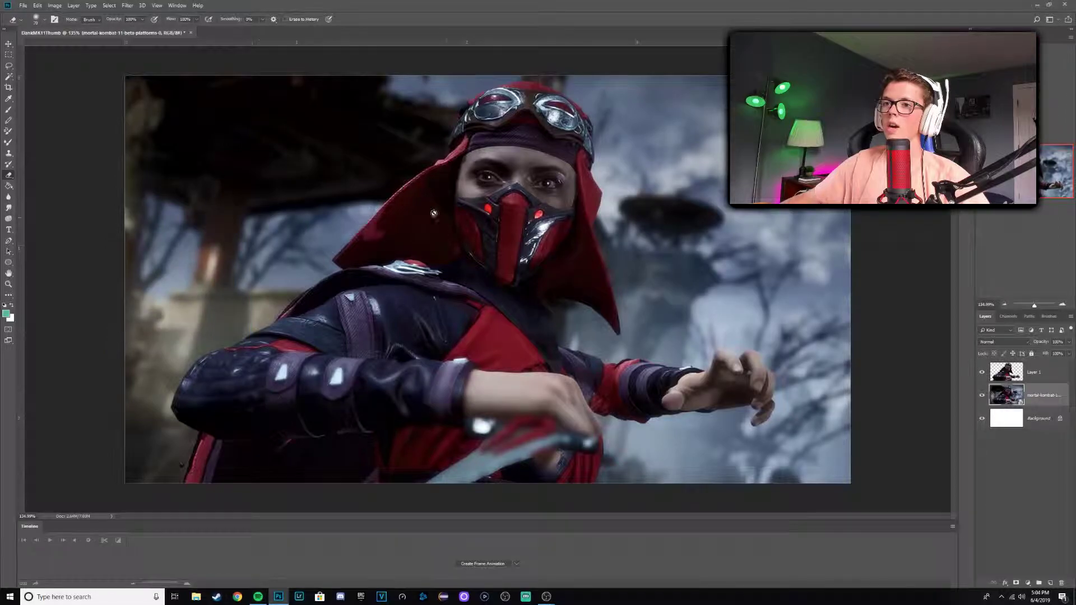
# Apply a Radial Blur to the original image layer behind the cutout, using the Spin method and Good quality
pyautogui.click(129, 6)
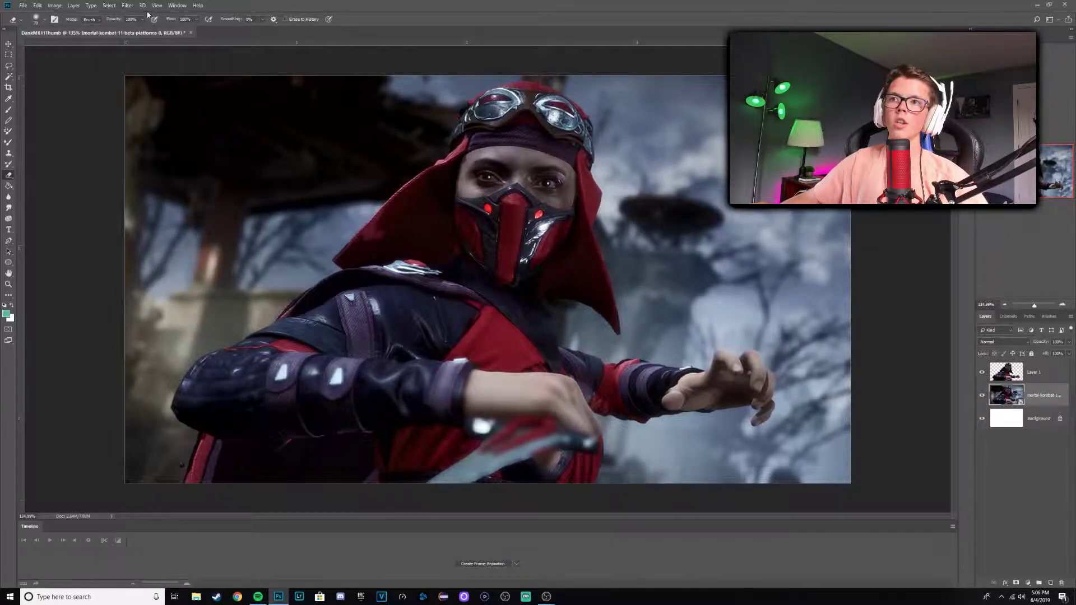
pyautogui.click(127, 6)
pyautogui.moveTo(185, 101)
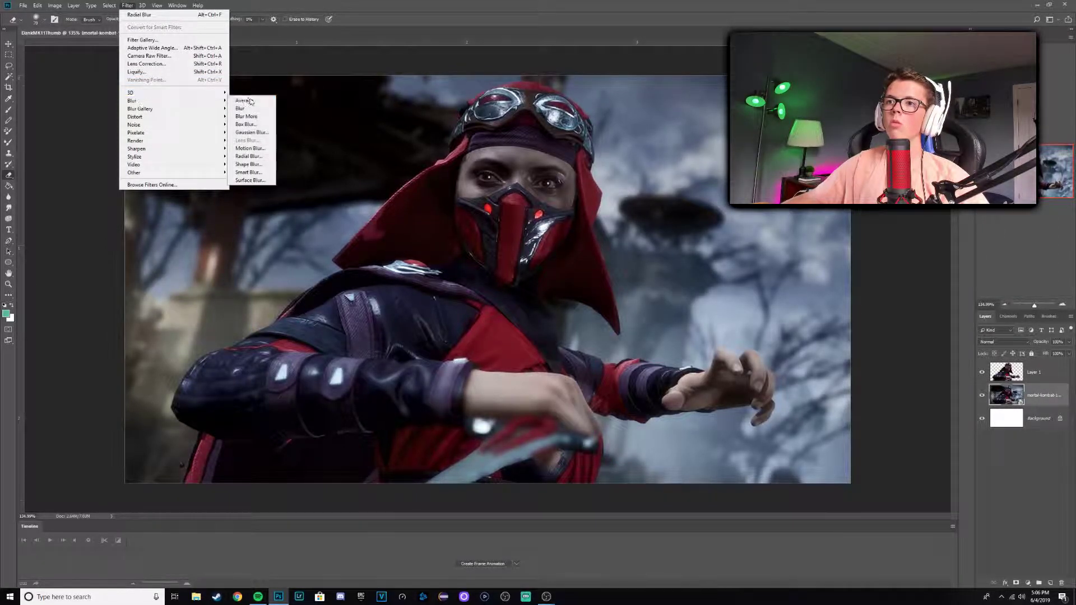
pyautogui.click(251, 156)
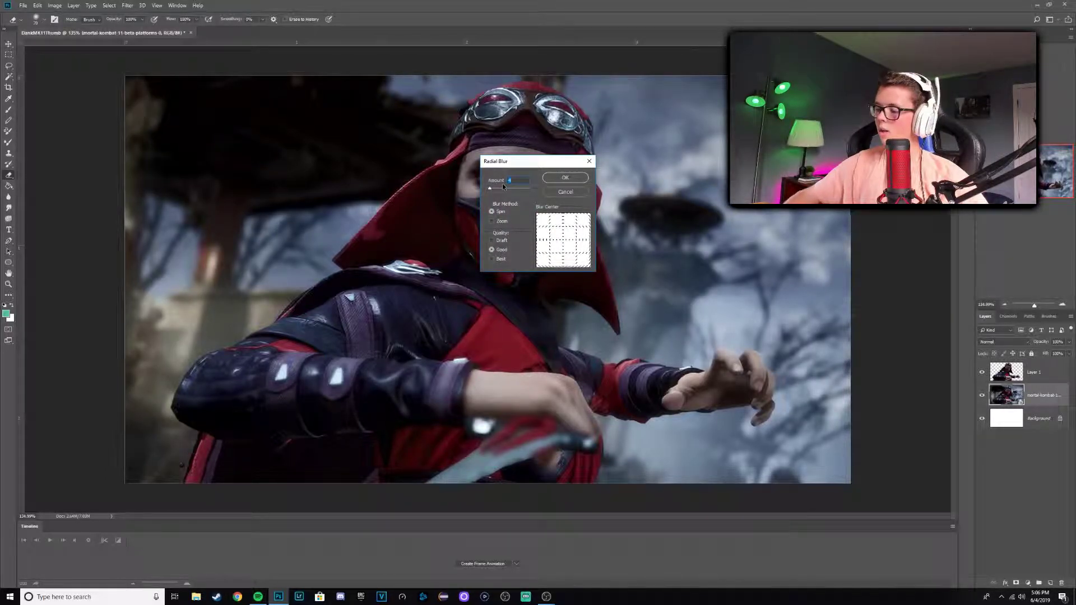
pyautogui.click(572, 177)
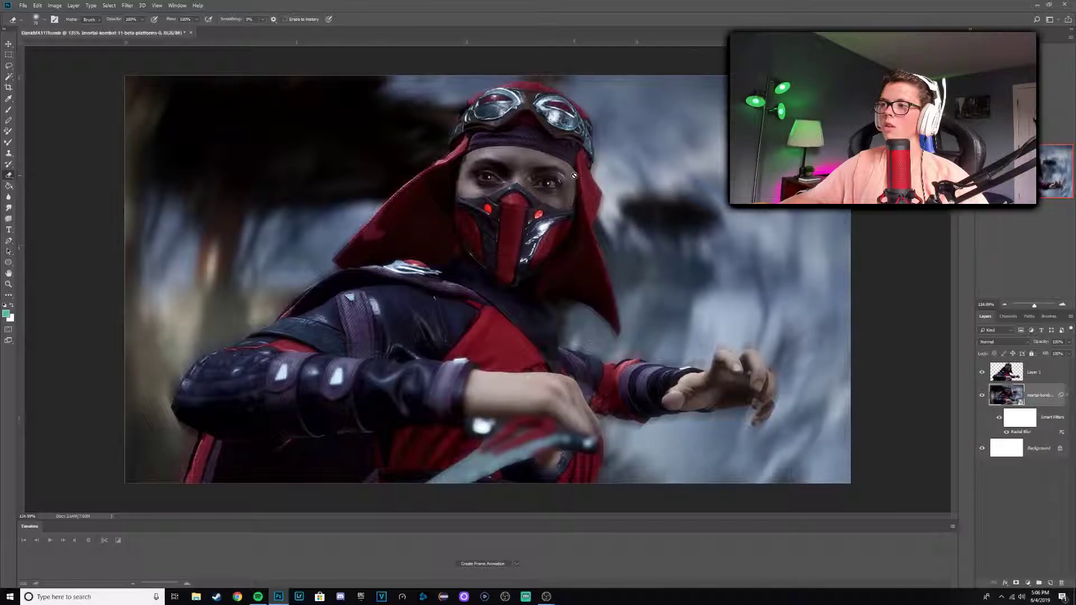
# Add a black Stroke effect positioned Outside to the cut-out character layer
pyautogui.click(1059, 377)
pyautogui.doubleClick(1066, 375)
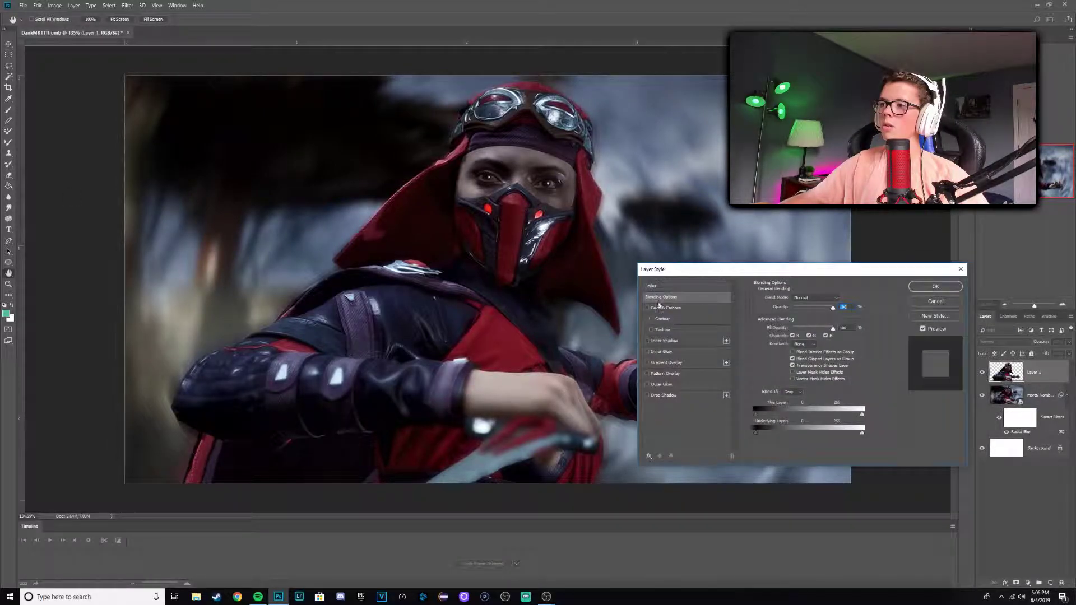
pyautogui.click(536, 407)
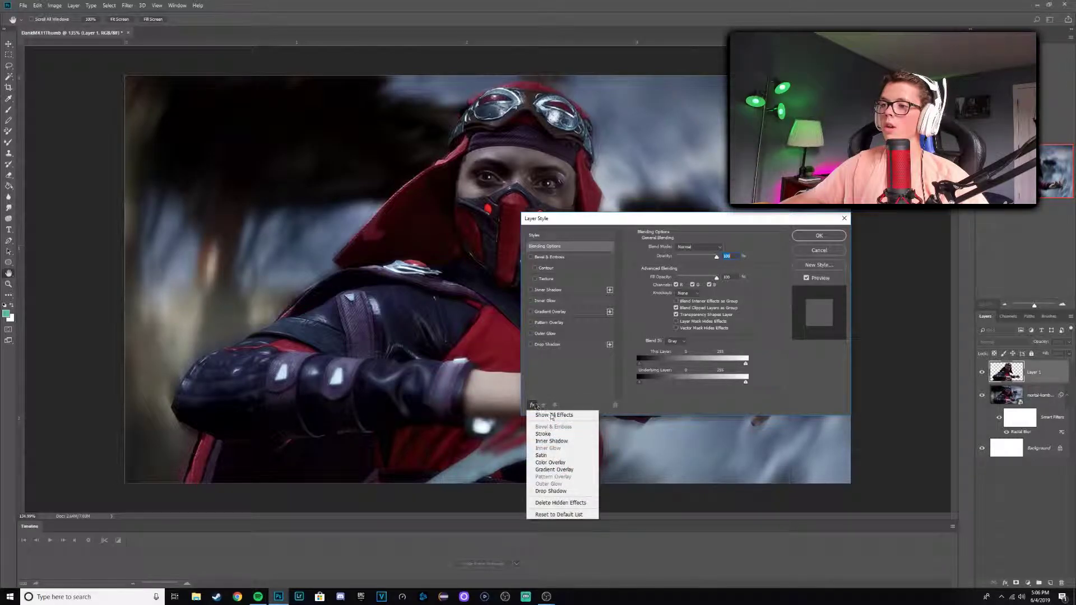
pyautogui.click(552, 436)
pyautogui.click(680, 256)
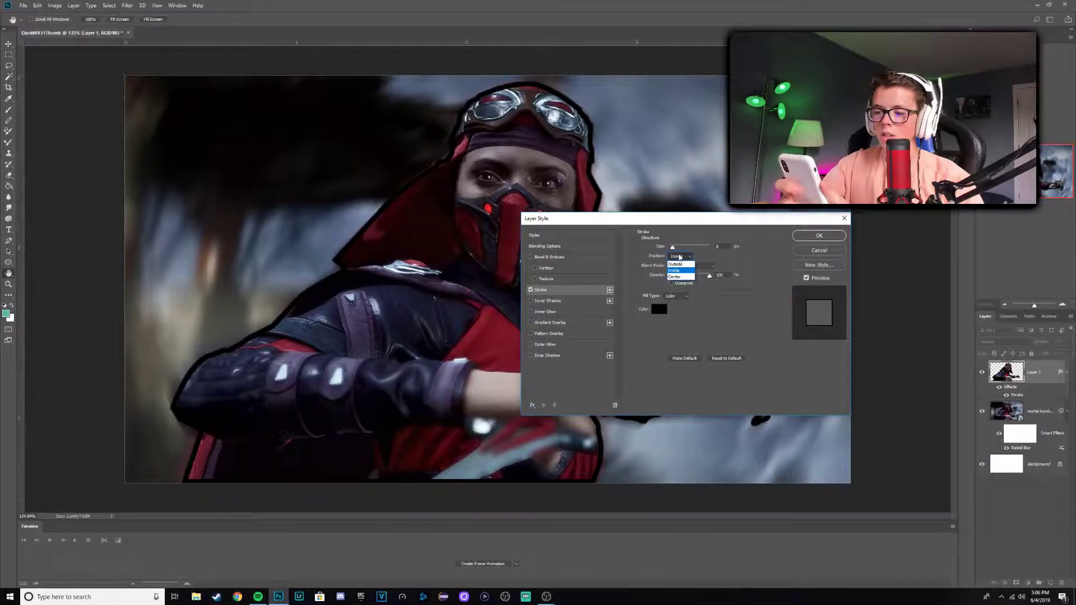
pyautogui.click(677, 264)
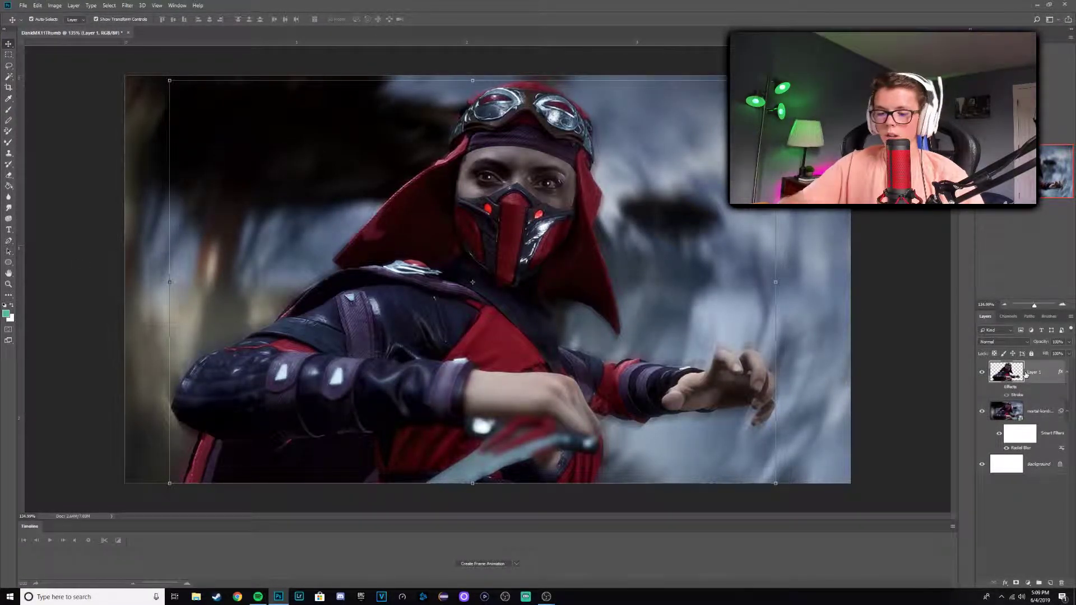
# Duplicate the cut-out character layer and load the character's outline as a selection on the copy
pyautogui.hotkey('ctrl', 'j')
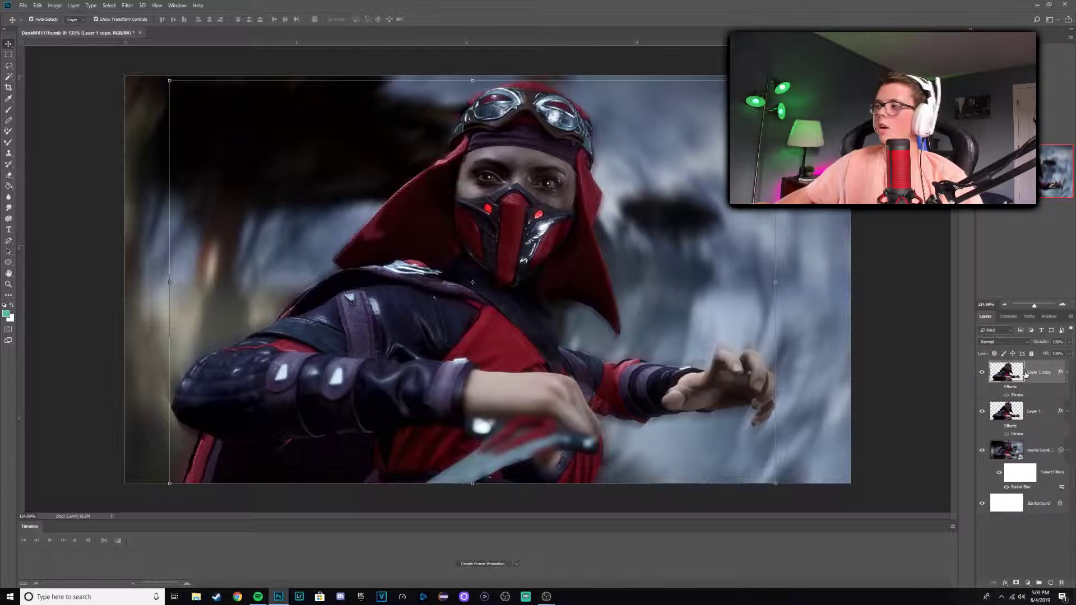
pyautogui.click(113, 4)
pyautogui.click(113, 17)
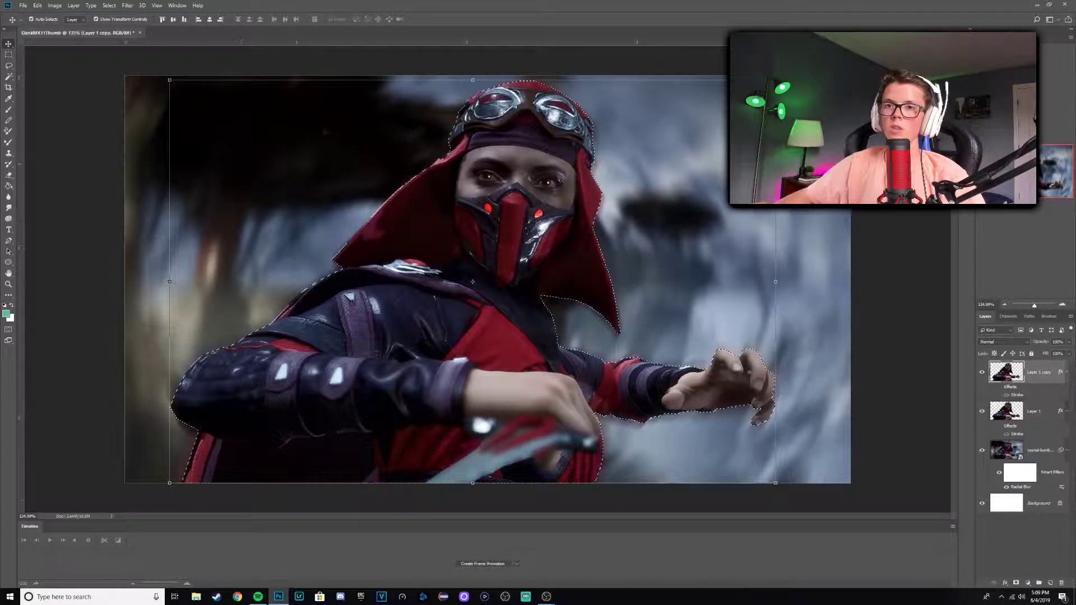
# Expand the character selection by 5 pixels
pyautogui.click(108, 5)
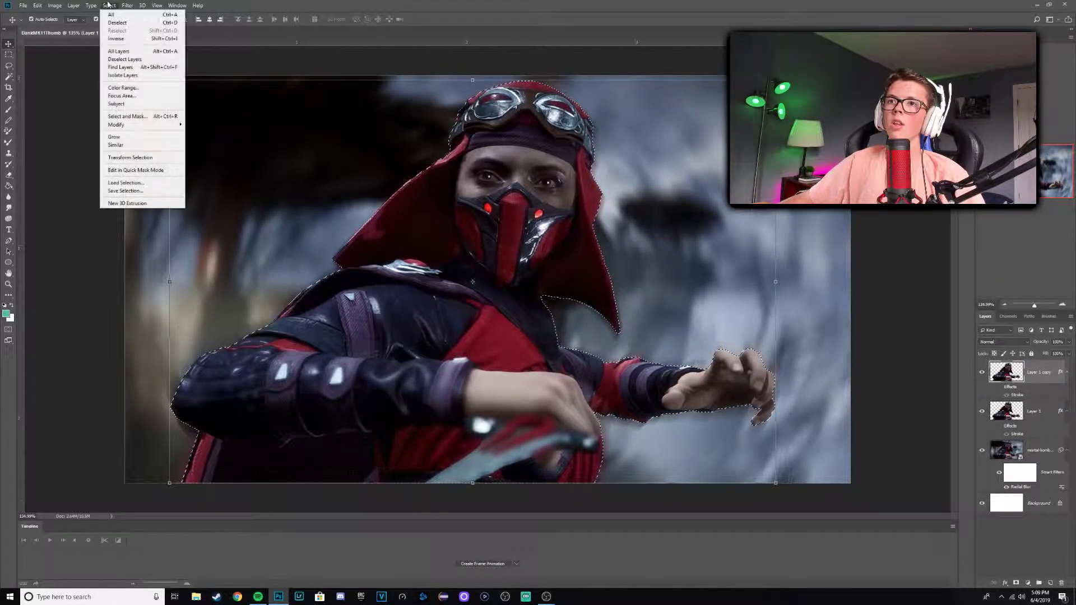
pyautogui.moveTo(129, 127)
pyautogui.click(200, 140)
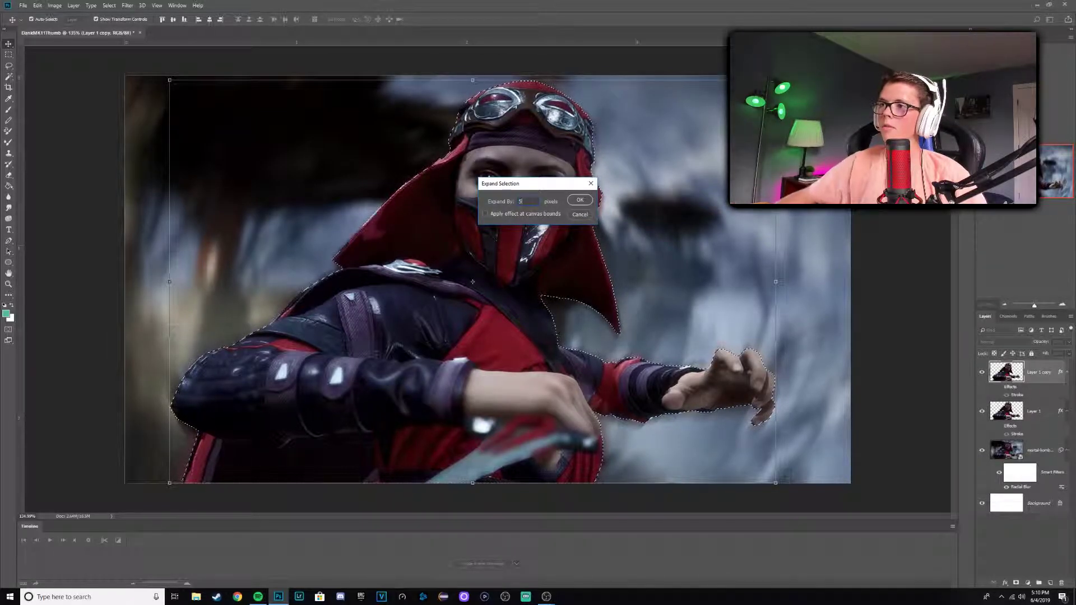
pyautogui.click(573, 203)
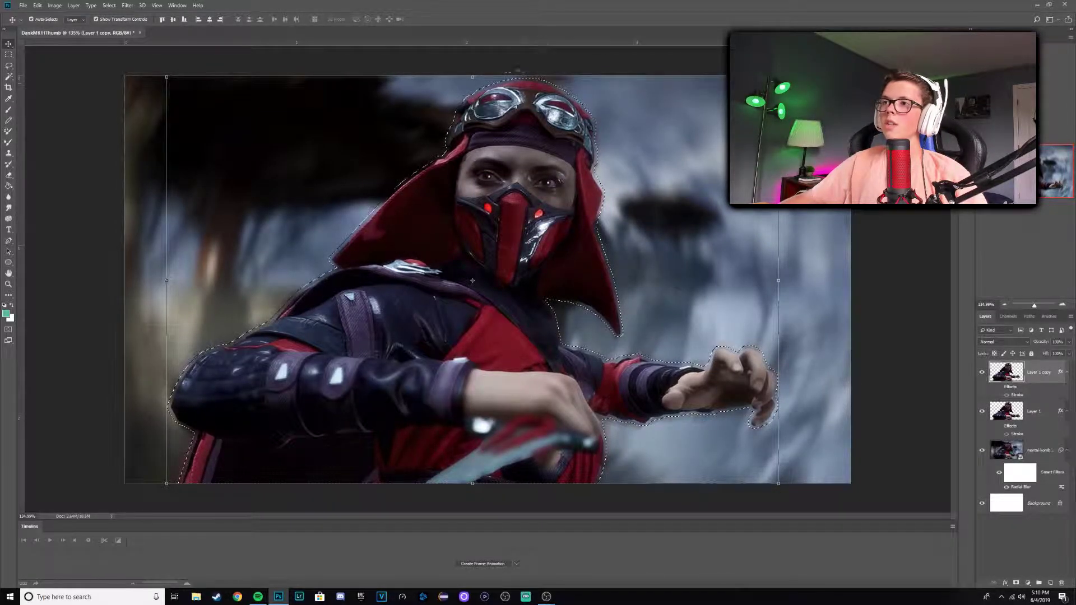
# Fill the expanded selection with white on the duplicate layer, deselect, and move that layer beneath the original cutout as an outline
pyautogui.press('m')
pyautogui.rightClick(409, 287)
pyautogui.click(432, 383)
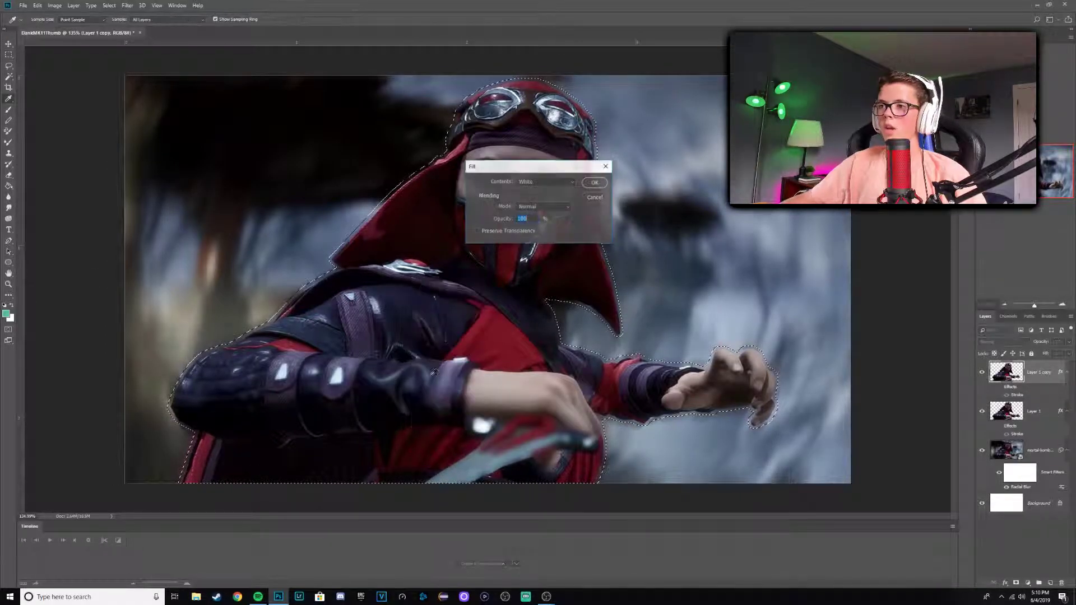
pyautogui.click(595, 181)
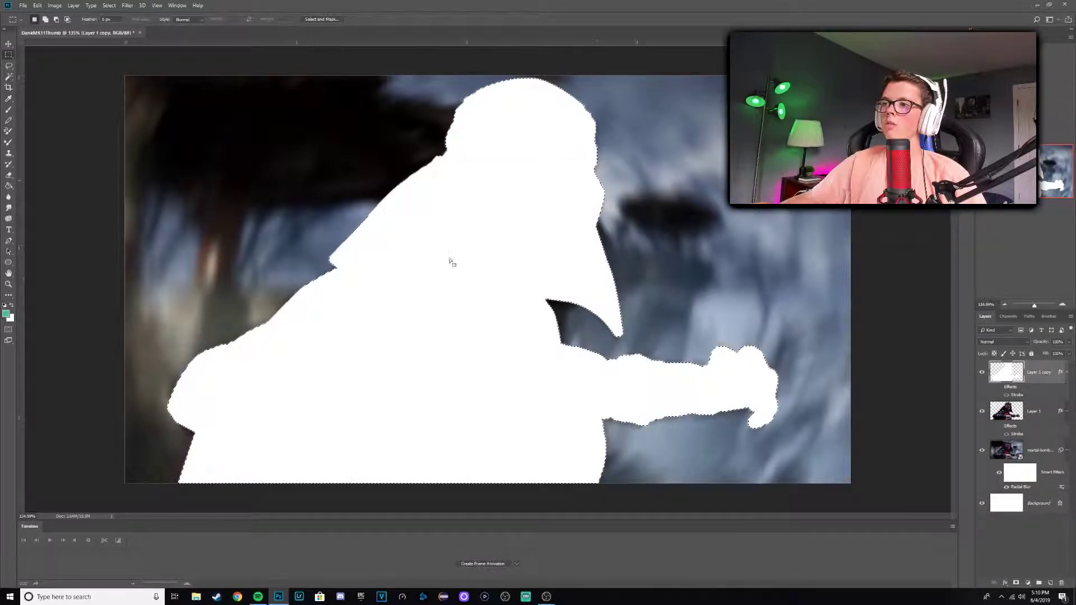
pyautogui.hotkey('ctrl', 'd')
pyautogui.moveTo(1024, 380); pyautogui.dragTo(1034, 444)
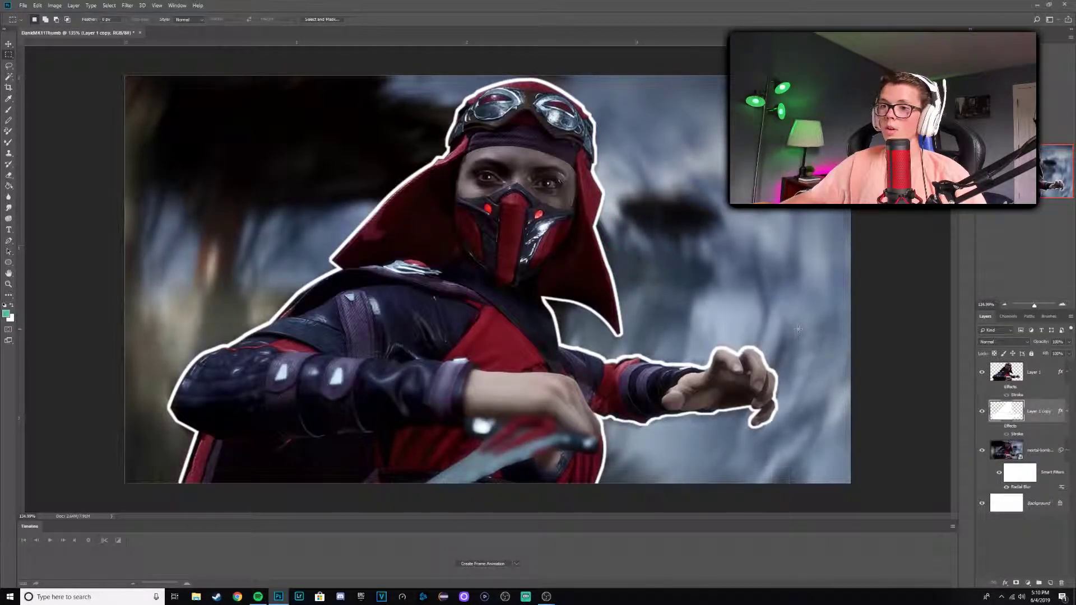
# Try several preset layer styles on the outline layer and apply the one with a near-white overlay, dark red outer glow and drop shadow
pyautogui.doubleClick(1059, 411)
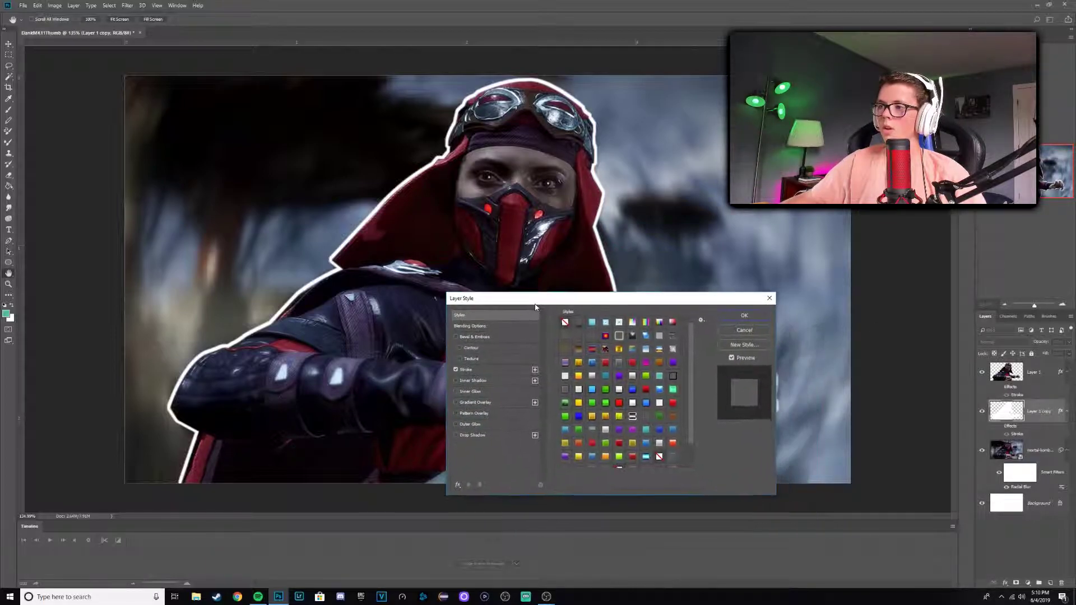
pyautogui.click(632, 362)
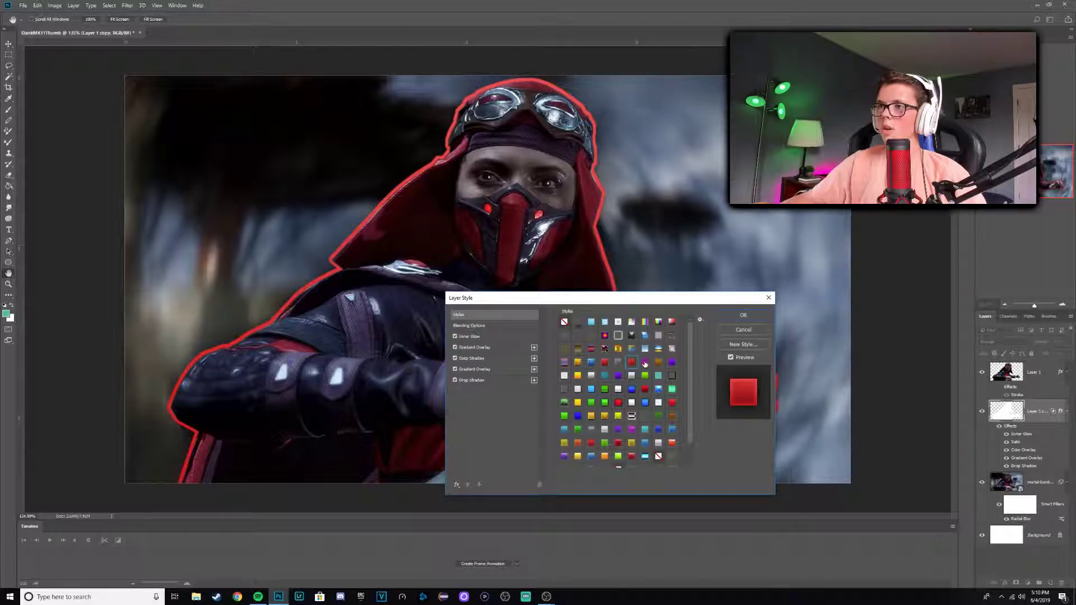
pyautogui.click(645, 362)
pyautogui.moveTo(641, 304); pyautogui.dragTo(823, 102)
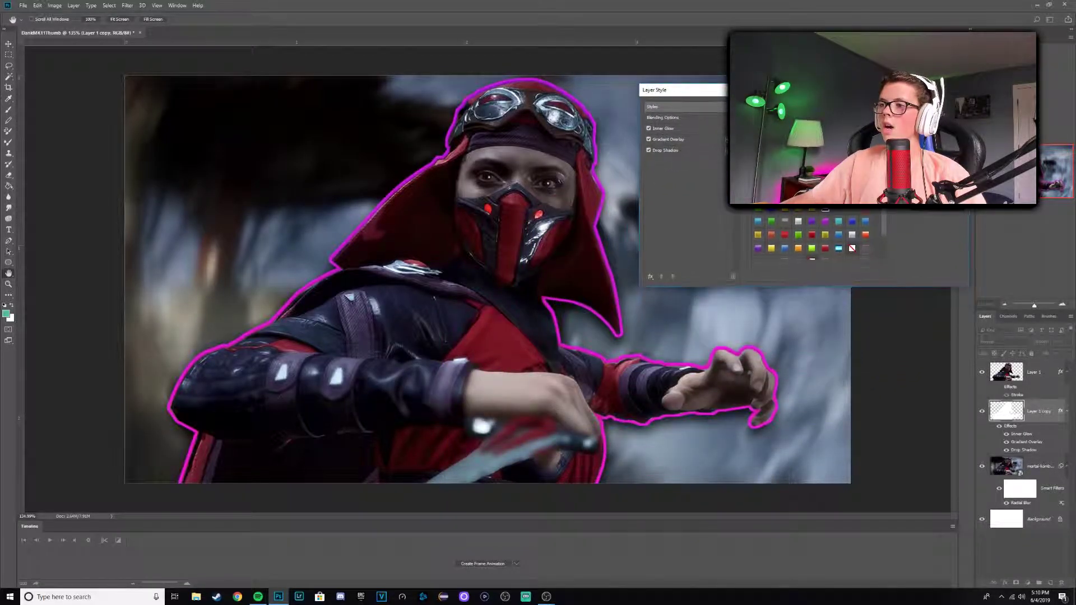
pyautogui.scroll(-1, 796, 235)
pyautogui.click(747, 219)
pyautogui.click(747, 233)
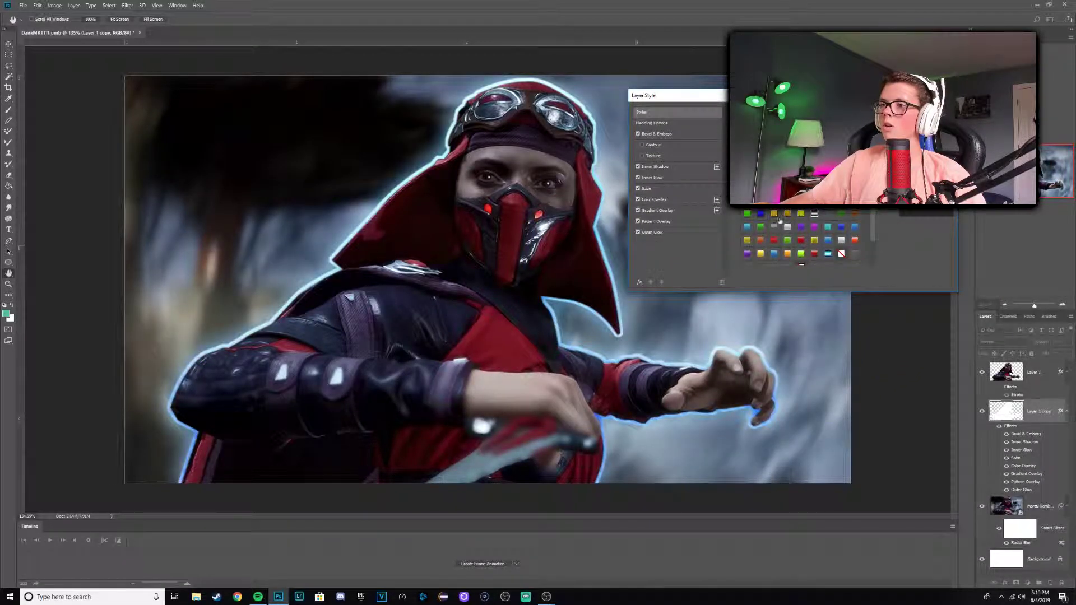
pyautogui.click(741, 240)
pyautogui.click(739, 236)
pyautogui.click(773, 221)
pyautogui.click(801, 234)
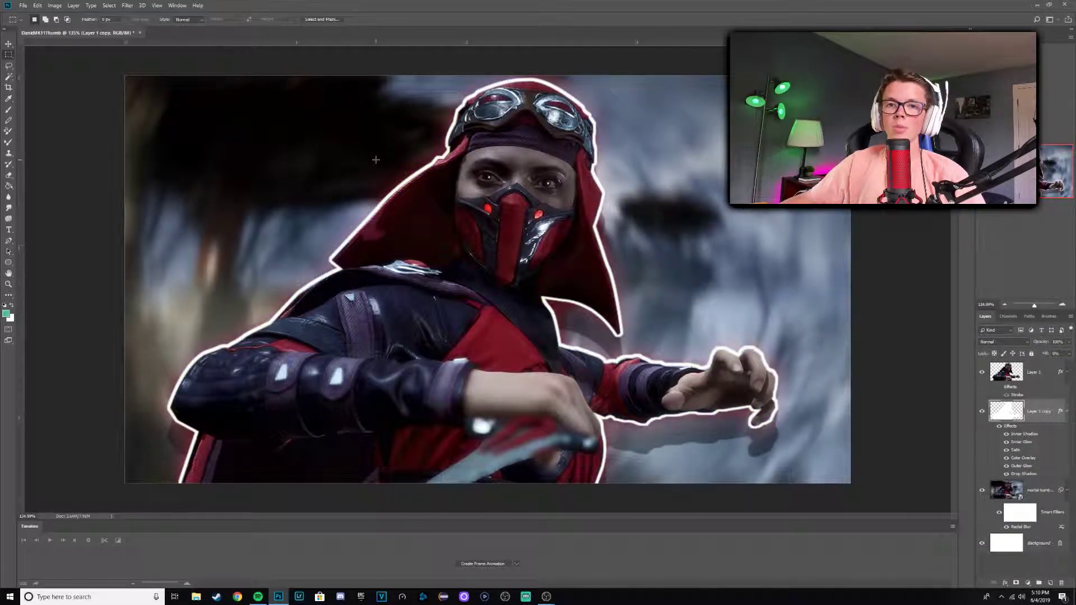
# Review the outline layer's style settings for Inner Shadow, Inner Glow, Satin, Color Overlay, Outer Glow and Drop Shadow
pyautogui.doubleClick(1061, 412)
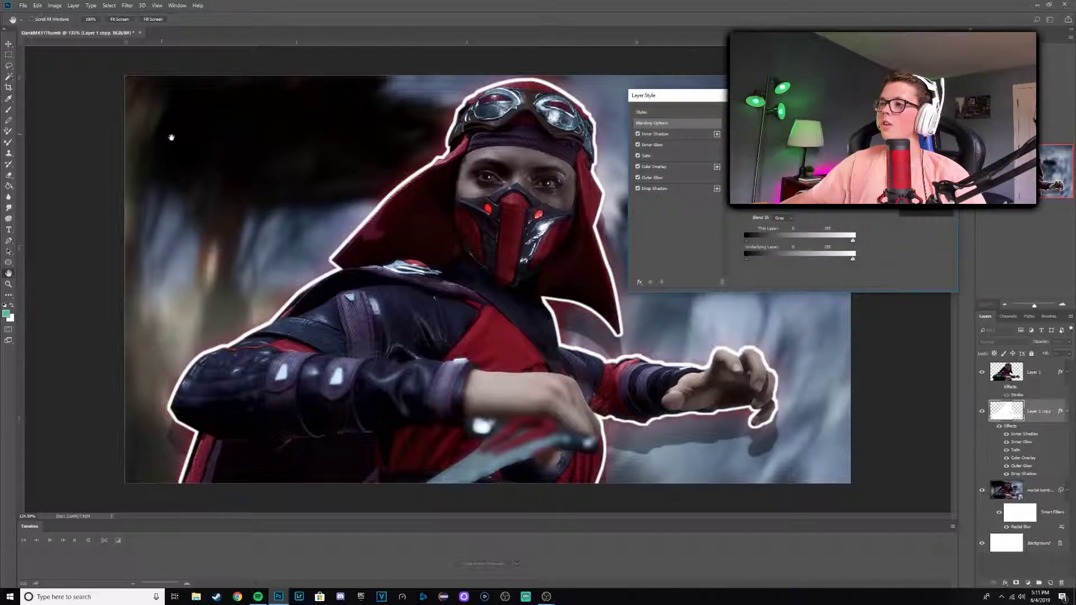
pyautogui.moveTo(685, 104); pyautogui.dragTo(618, 108)
pyautogui.click(600, 120)
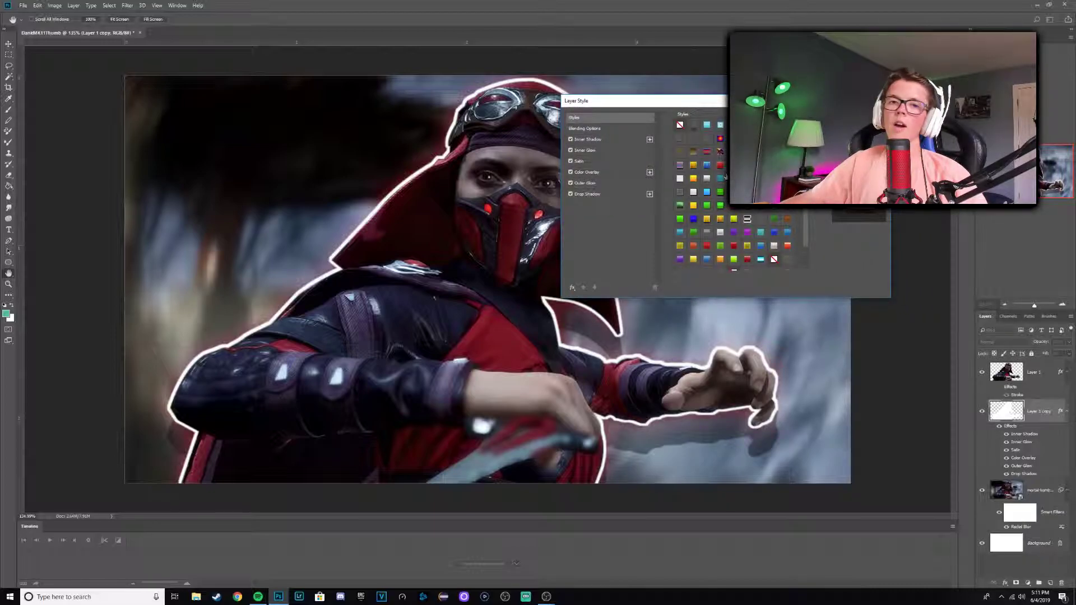
pyautogui.click(592, 140)
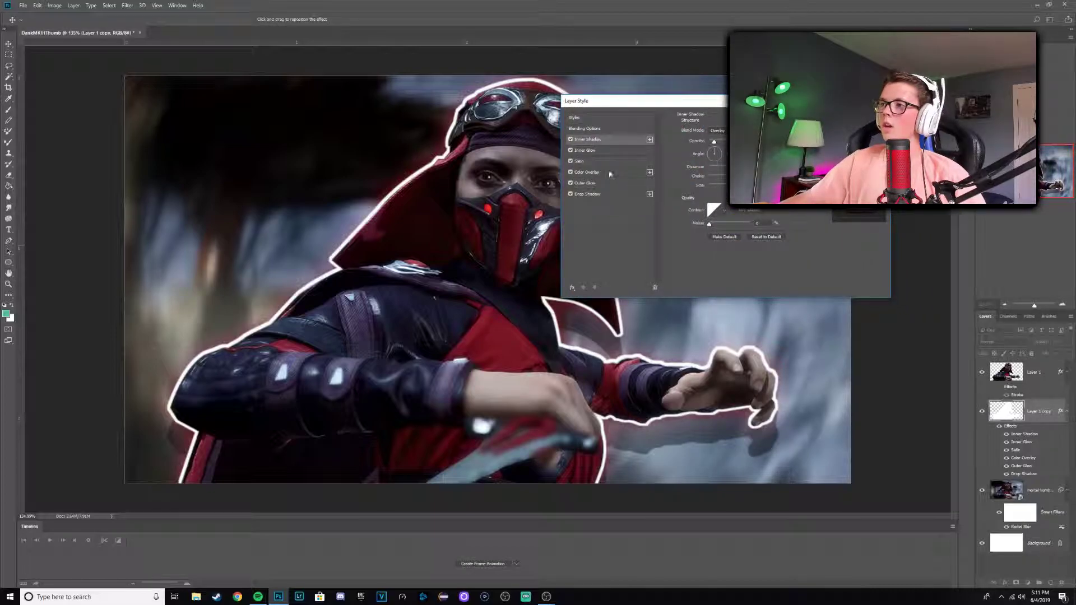
pyautogui.click(594, 182)
pyautogui.click(596, 194)
pyautogui.click(588, 139)
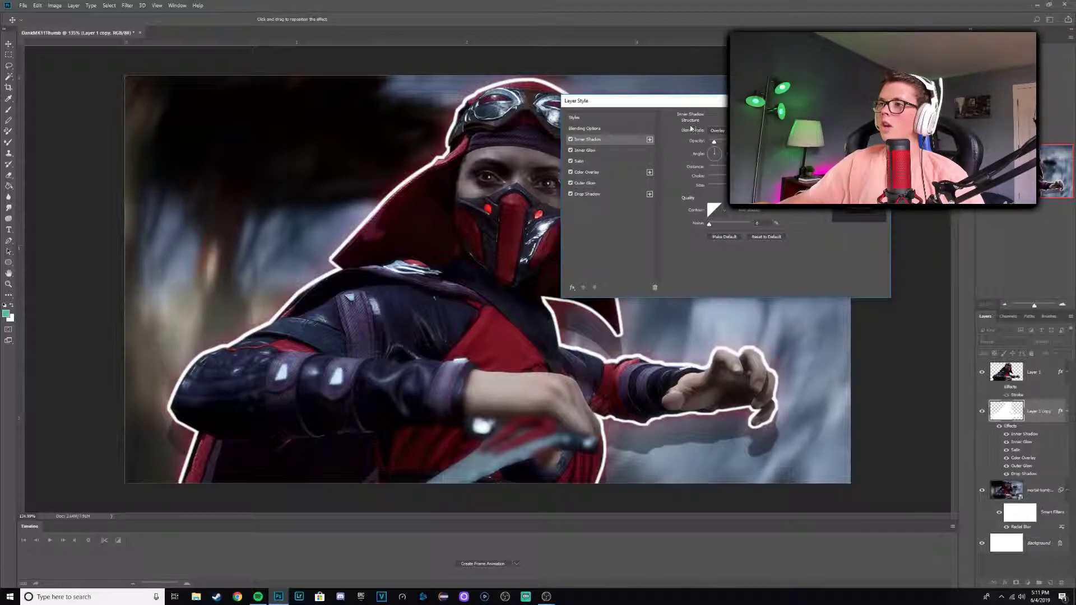
pyautogui.click(596, 151)
pyautogui.click(595, 162)
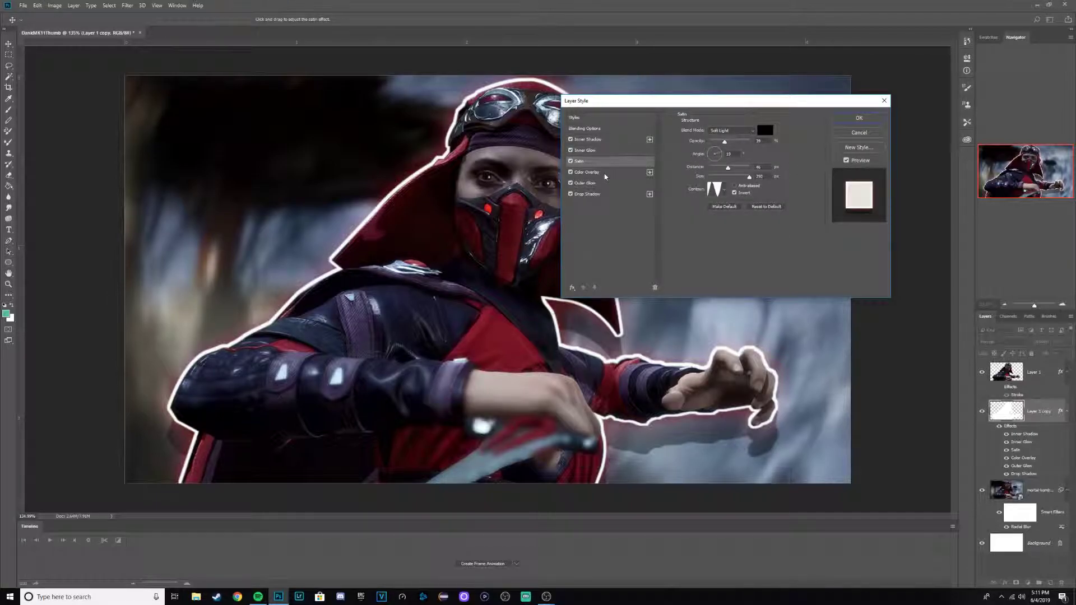
pyautogui.click(605, 176)
pyautogui.click(605, 185)
pyautogui.click(609, 194)
# Inspect the colours used by the outline layer's Outer Glow, Drop Shadow, Color Overlay and Inner Glow effects, and close its style settings
pyautogui.click(594, 183)
pyautogui.click(700, 159)
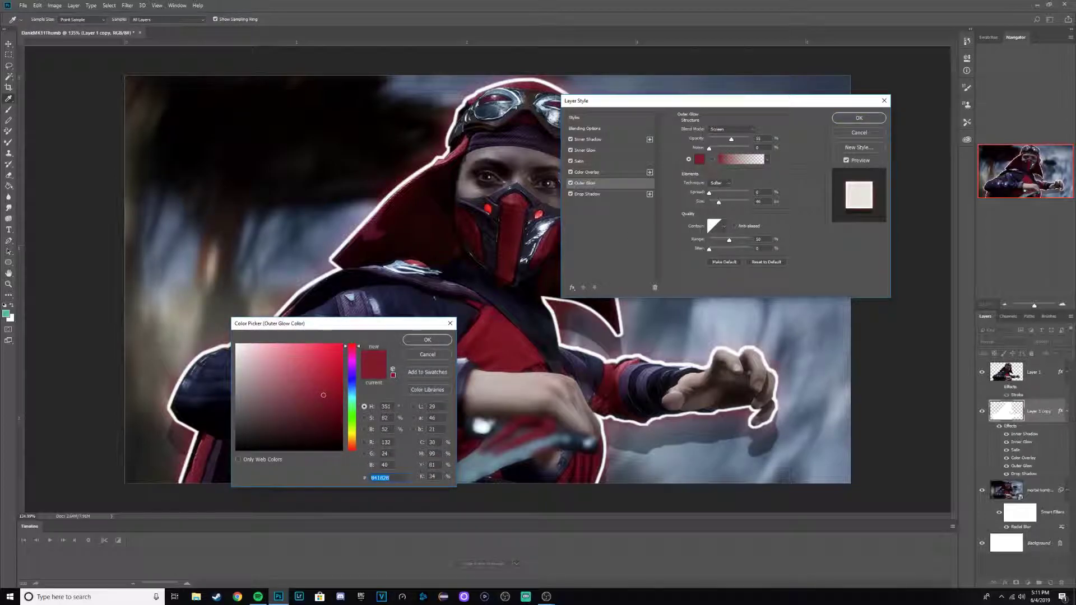
pyautogui.click(427, 354)
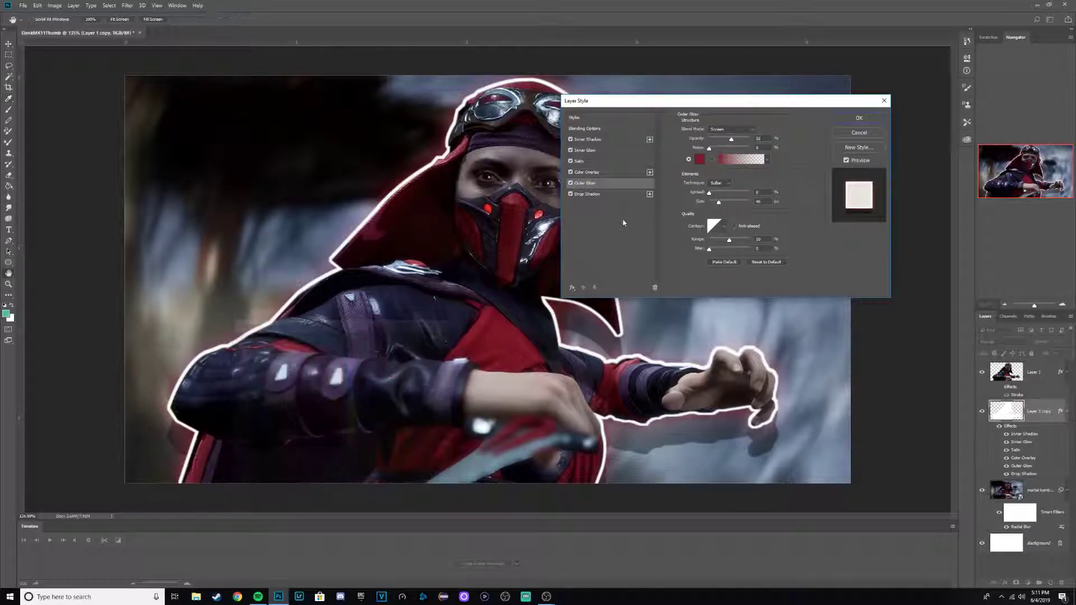
pyautogui.click(587, 194)
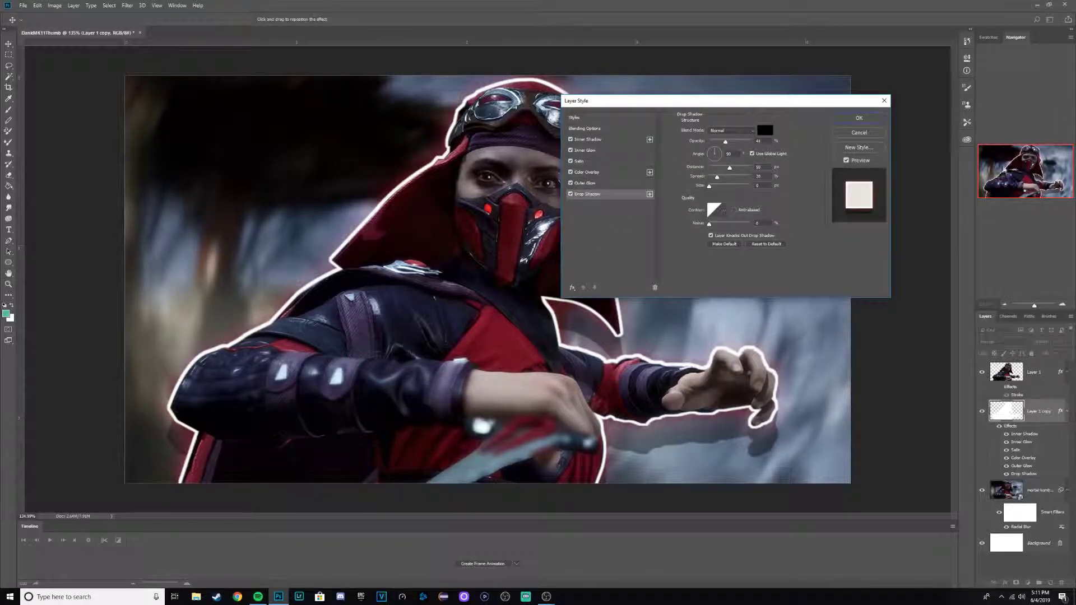
pyautogui.click(616, 172)
pyautogui.click(765, 130)
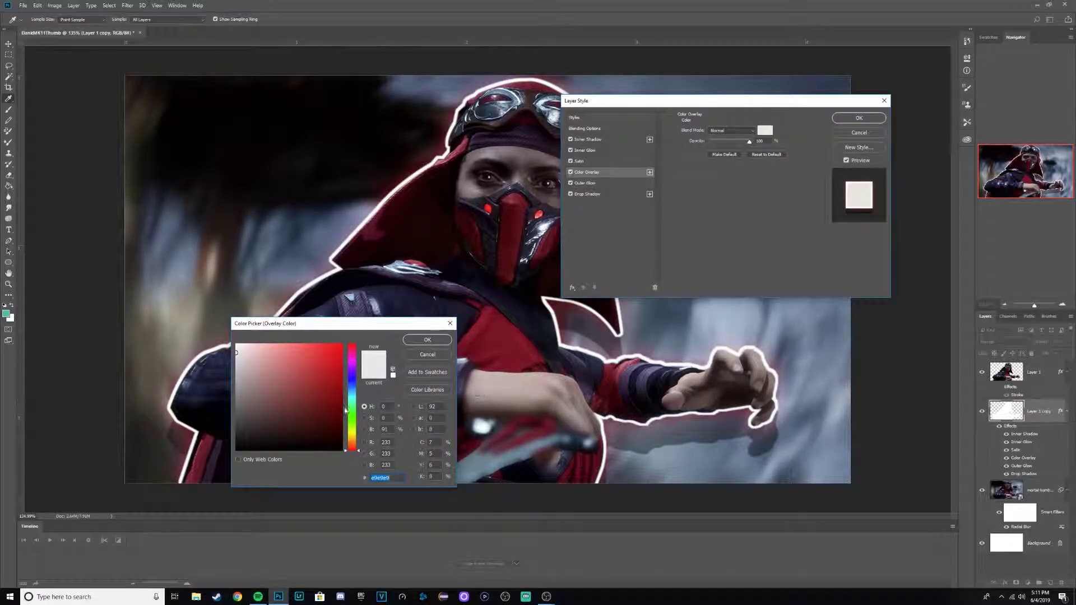
pyautogui.click(427, 354)
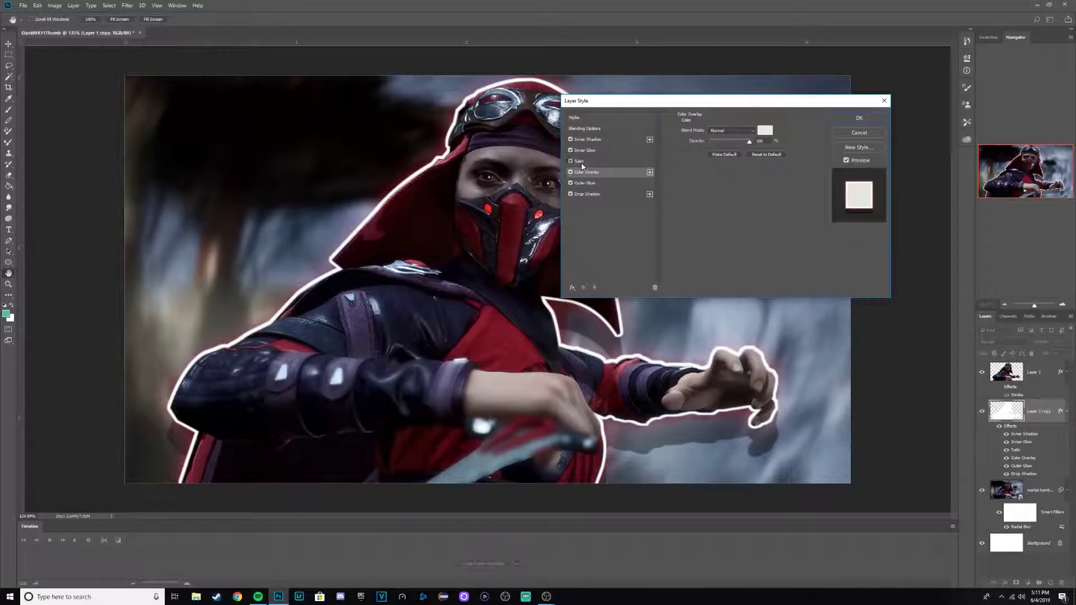
pyautogui.click(596, 150)
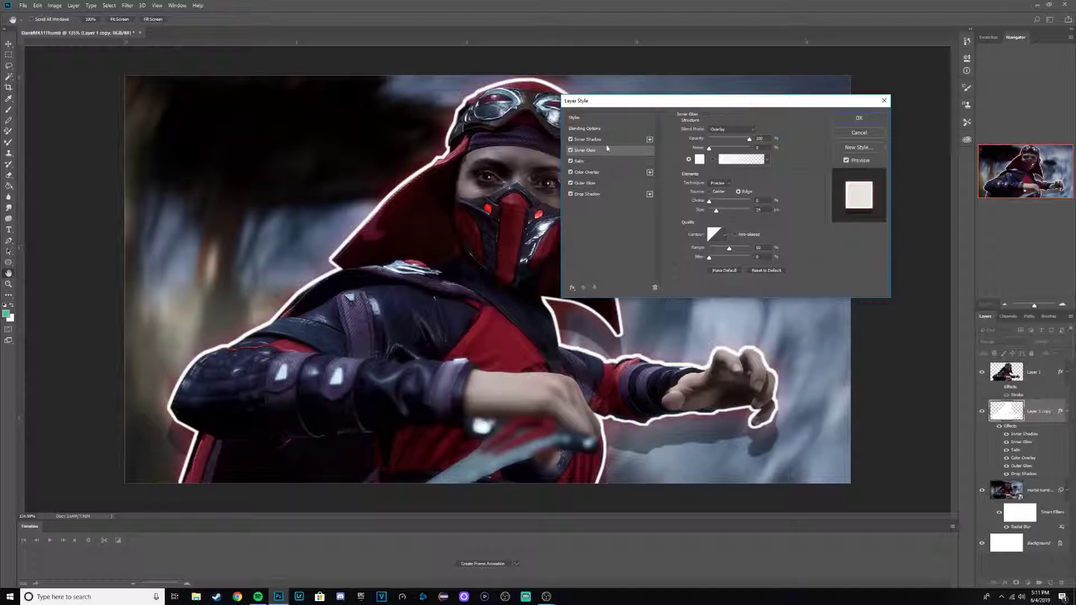
pyautogui.click(700, 159)
pyautogui.click(427, 354)
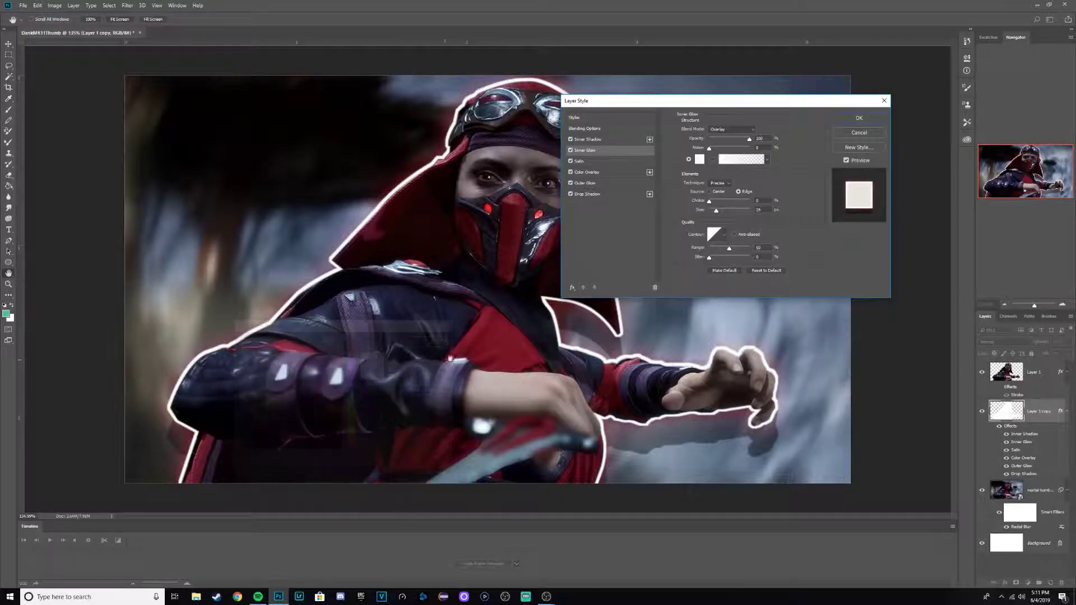
pyautogui.press('Return')
pyautogui.press('m')
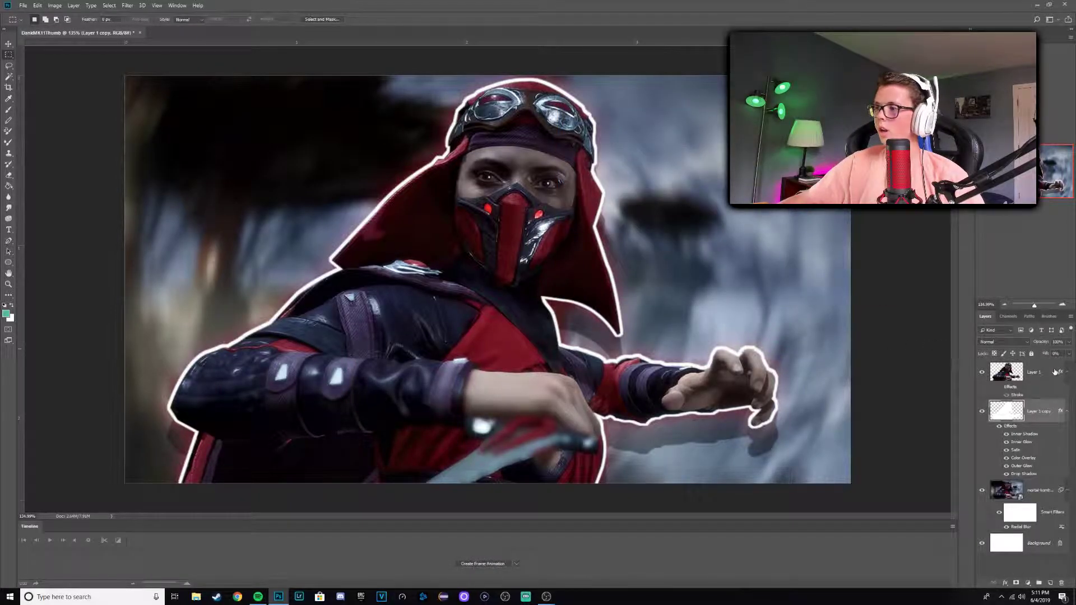
# Group the cut-out character layer with its outline layer and name the group skarlet
pyautogui.click(1037, 373)
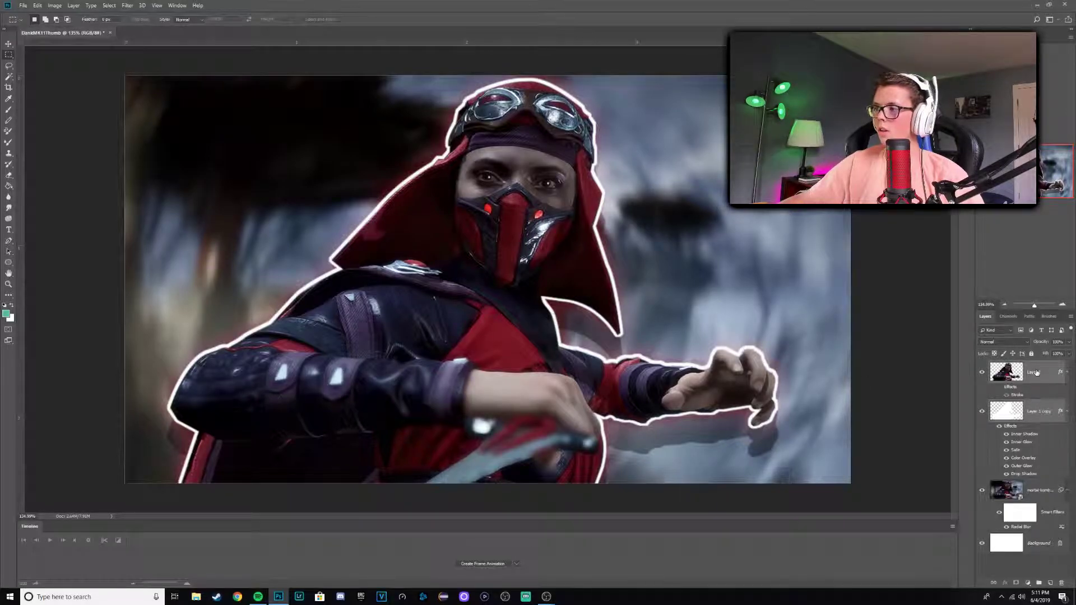
pyautogui.hotkey('ctrl', 'g')
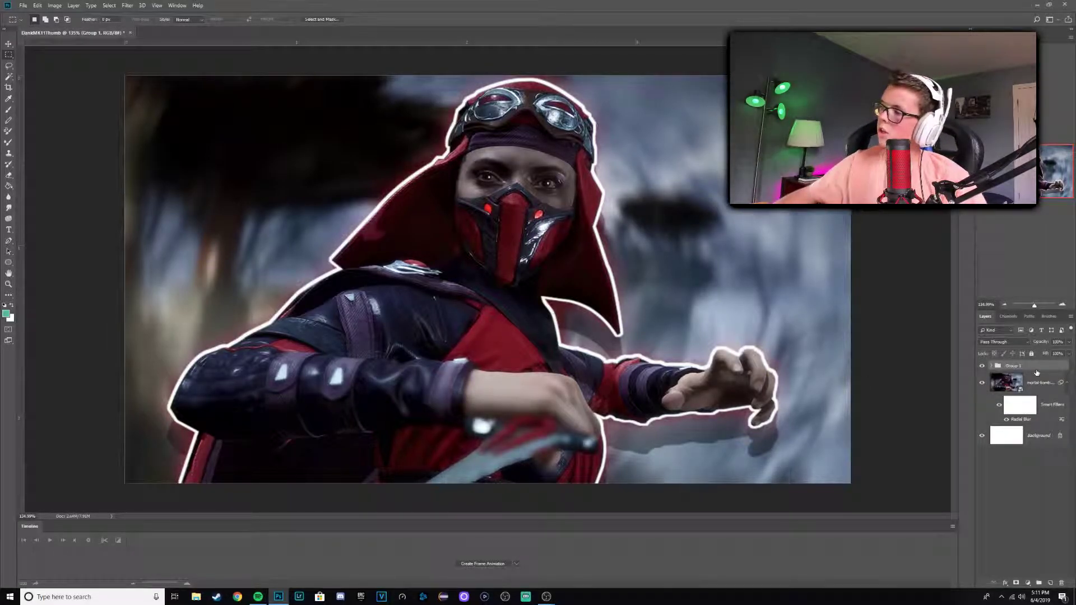
pyautogui.doubleClick(1018, 367)
pyautogui.write('skarlet')
pyautogui.press('Return')
# Enlarge the skarlet group slightly and shift it toward the canvas's left edge, and add a new empty layer above it
pyautogui.hotkey('ctrl', 't')
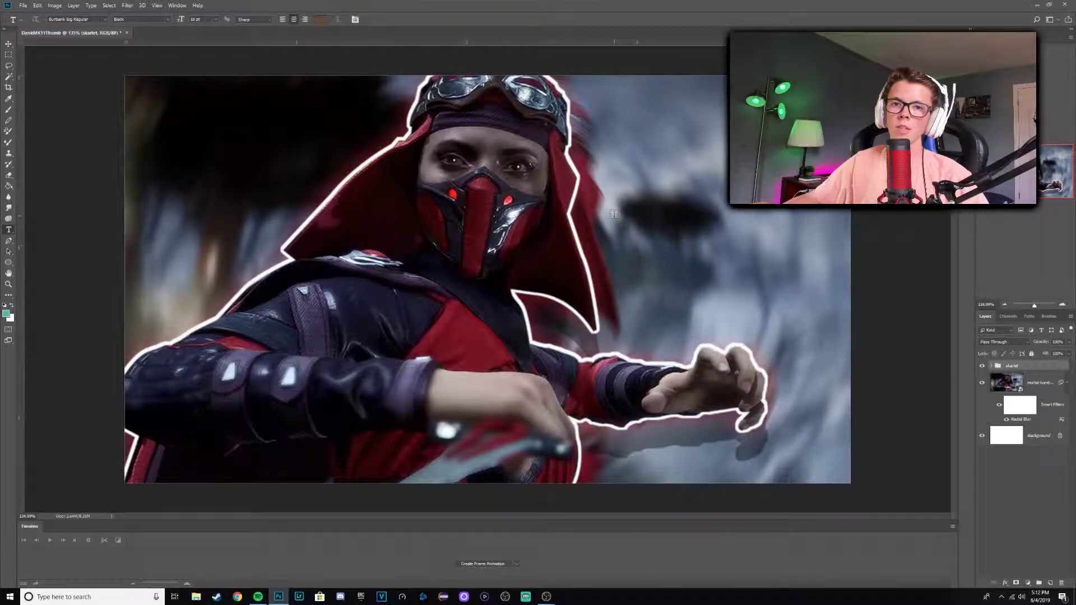
pyautogui.press('v')
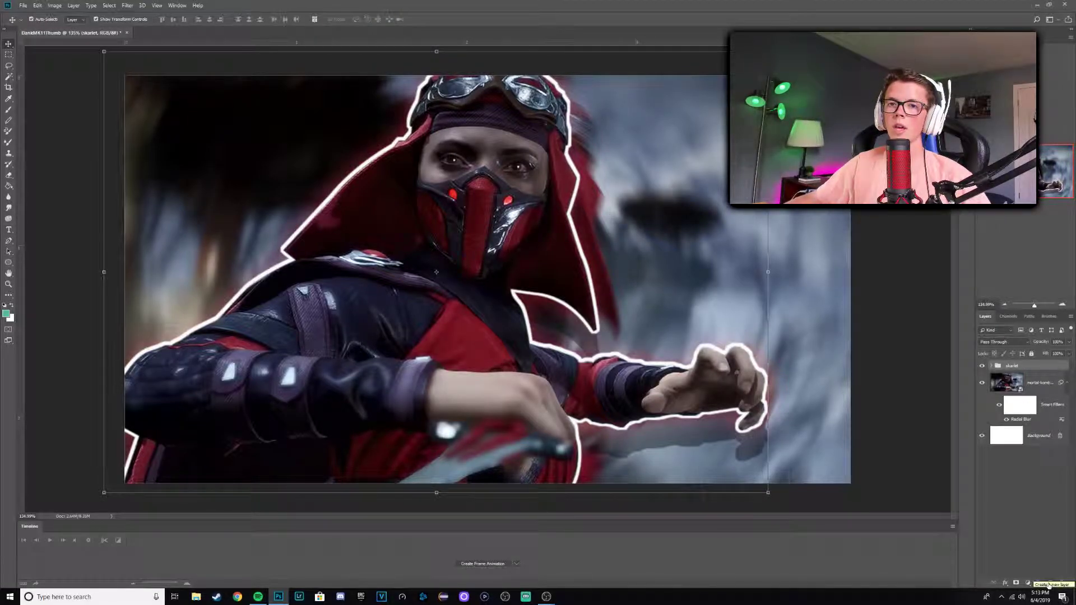
pyautogui.click(1050, 584)
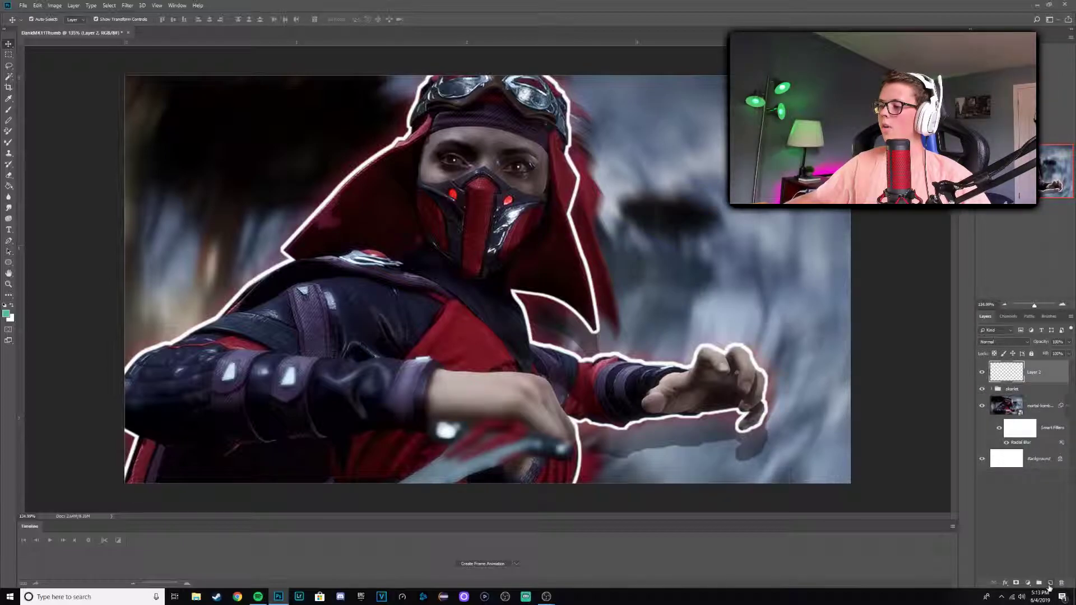
# Add a text layer reading MK11 in capitals on the canvas, just beside the character's head
pyautogui.press('t')
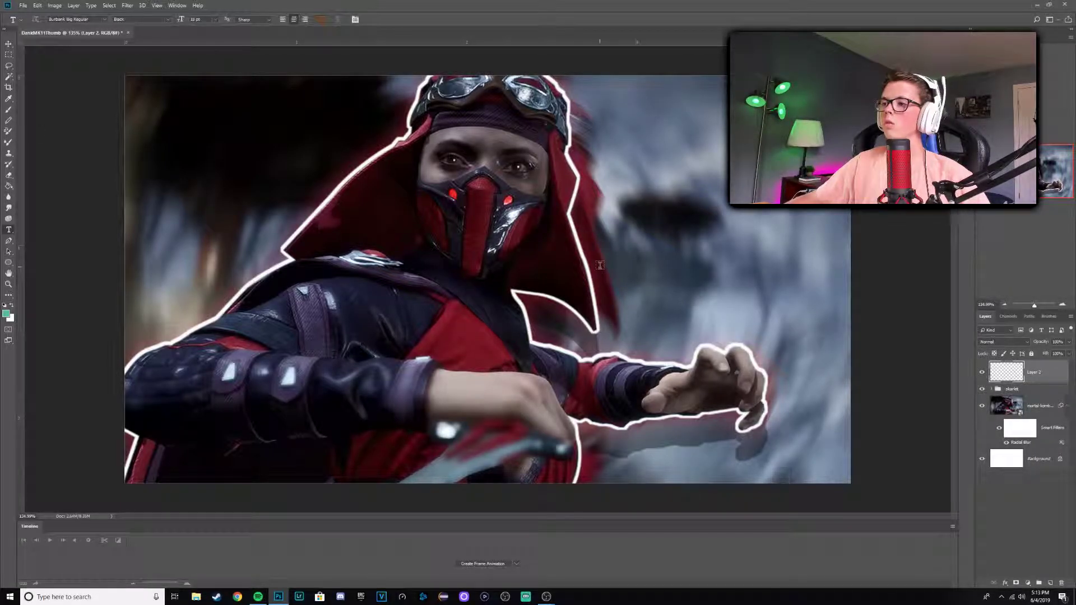
pyautogui.click(632, 202)
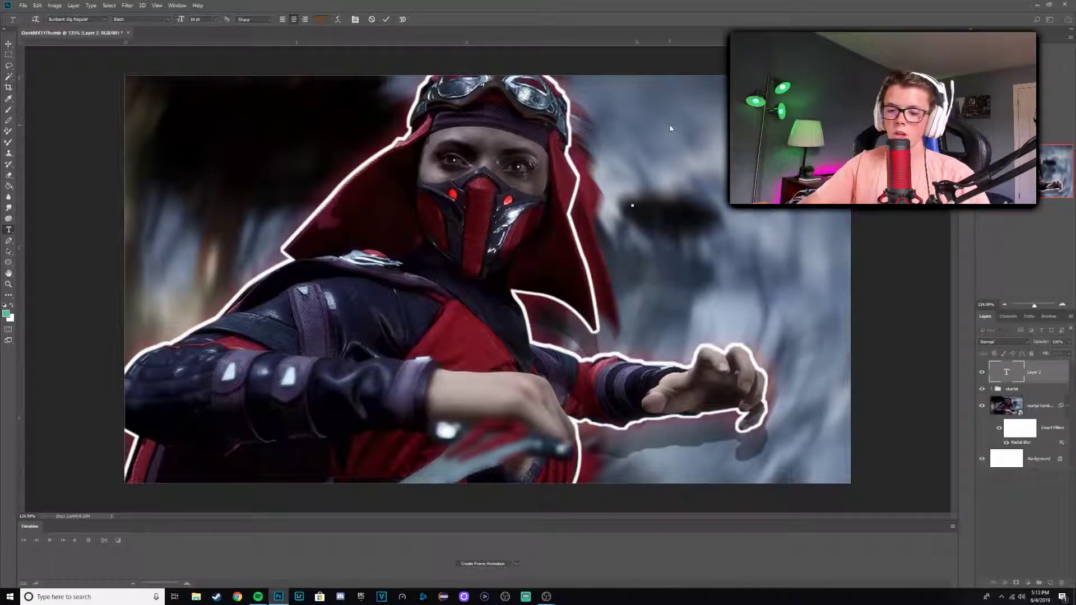
pyautogui.write('mk11')
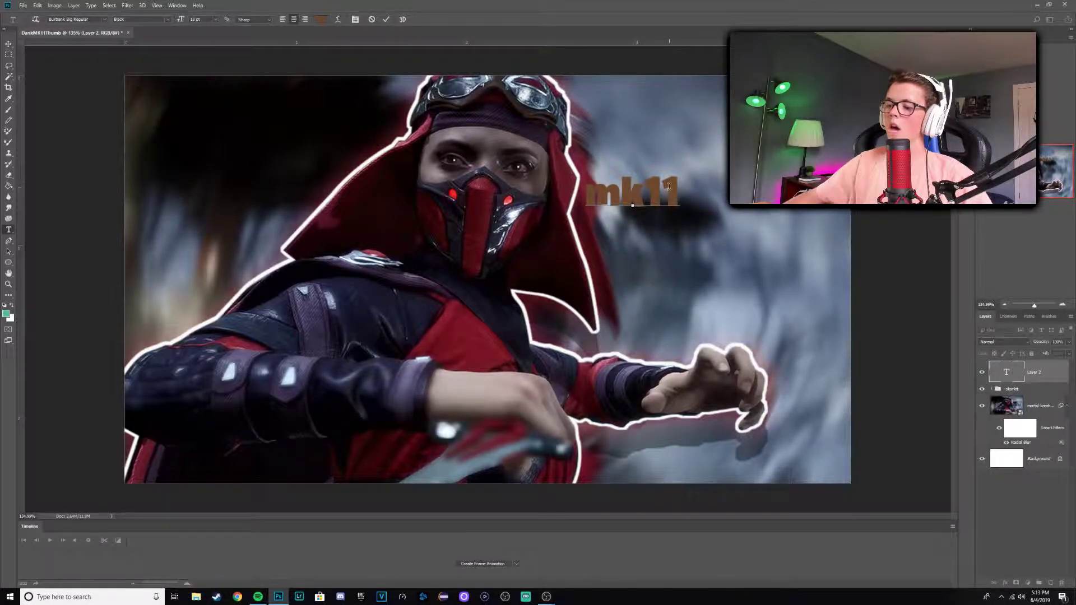
pyautogui.press('BackSpace')
pyautogui.press('BackSpace')
pyautogui.press('BackSpace')
pyautogui.press('BackSpace')
pyautogui.write('MK11')
pyautogui.click(1043, 403)
pyautogui.click(1029, 373)
# Add a second text layer reading THUMBNAIL in capitals below the MK11 text
pyautogui.click(601, 269)
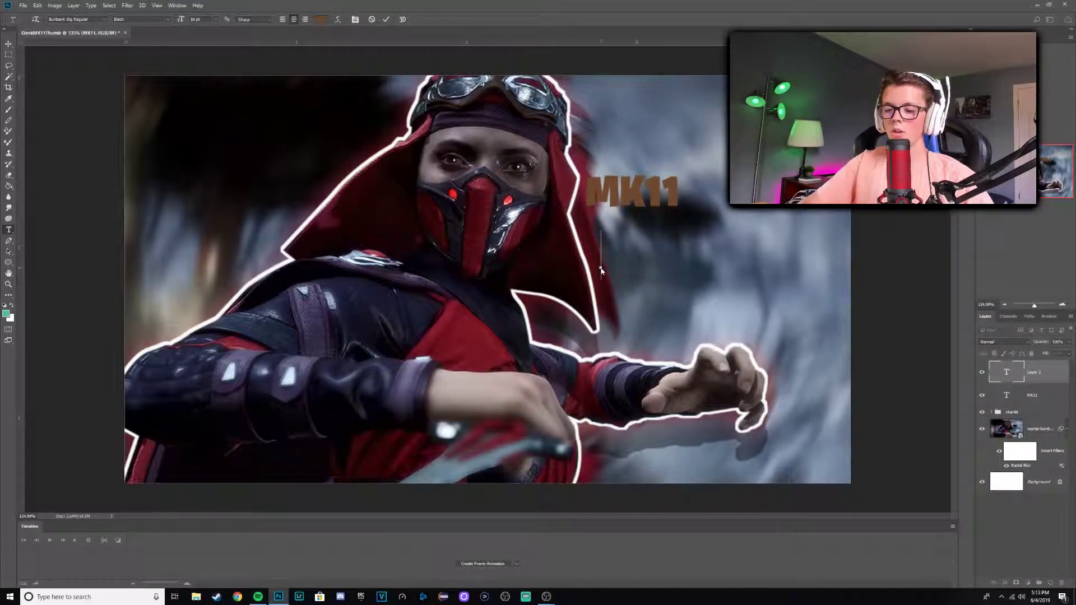
pyautogui.write('tHUMBN')
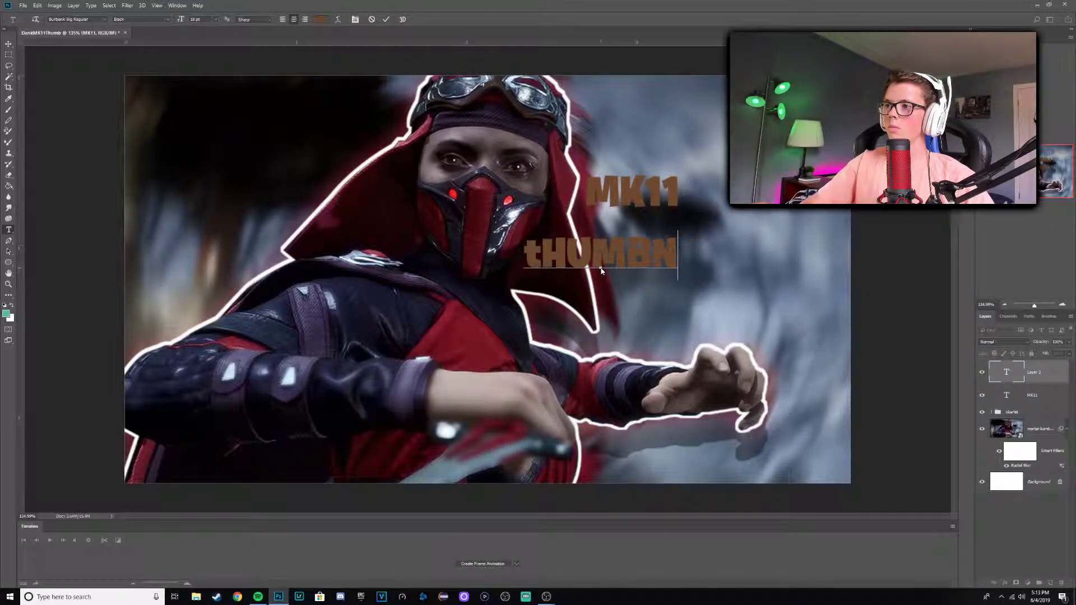
pyautogui.write('AIL')
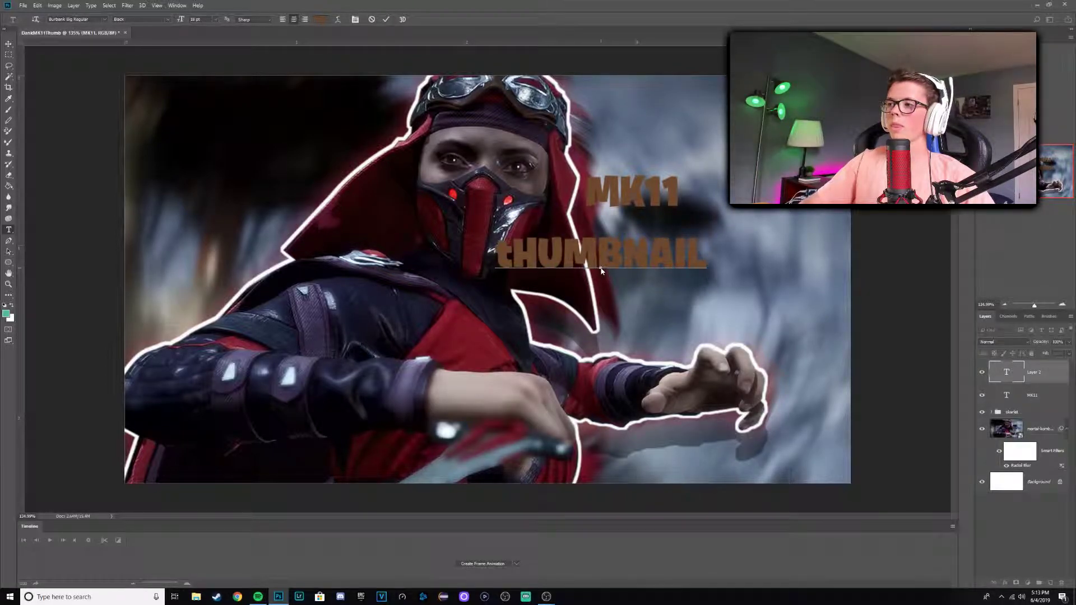
pyautogui.click(519, 257)
pyautogui.press('BackSpace')
pyautogui.write('T')
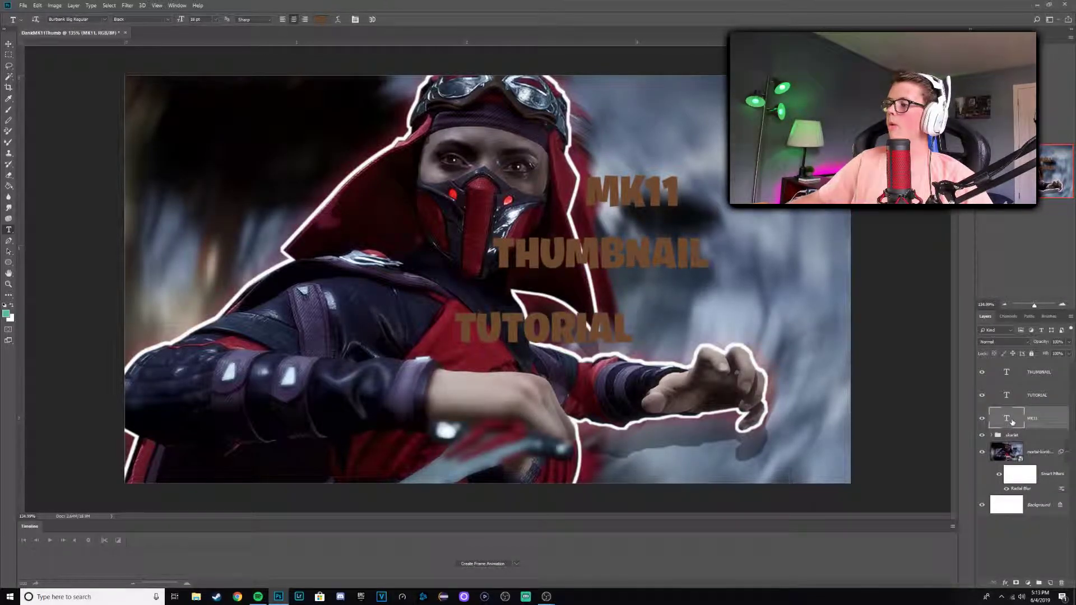
# Replace the MK11 text with MORTAL KOMBAT 11 and commit the edit
pyautogui.doubleClick(1007, 418)
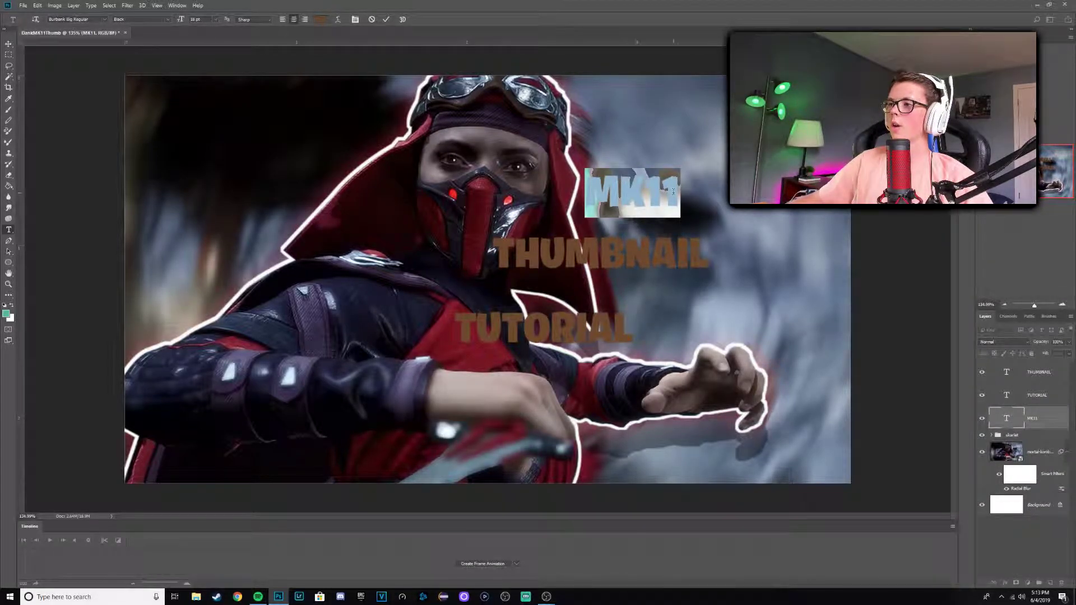
pyautogui.write('M')
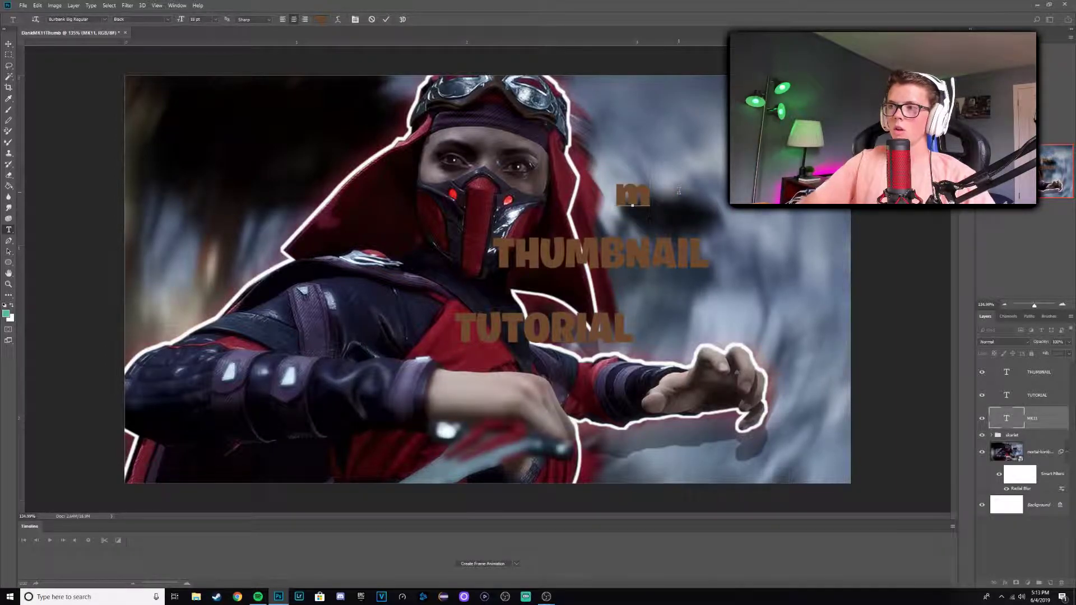
pyautogui.write('ORTAL')
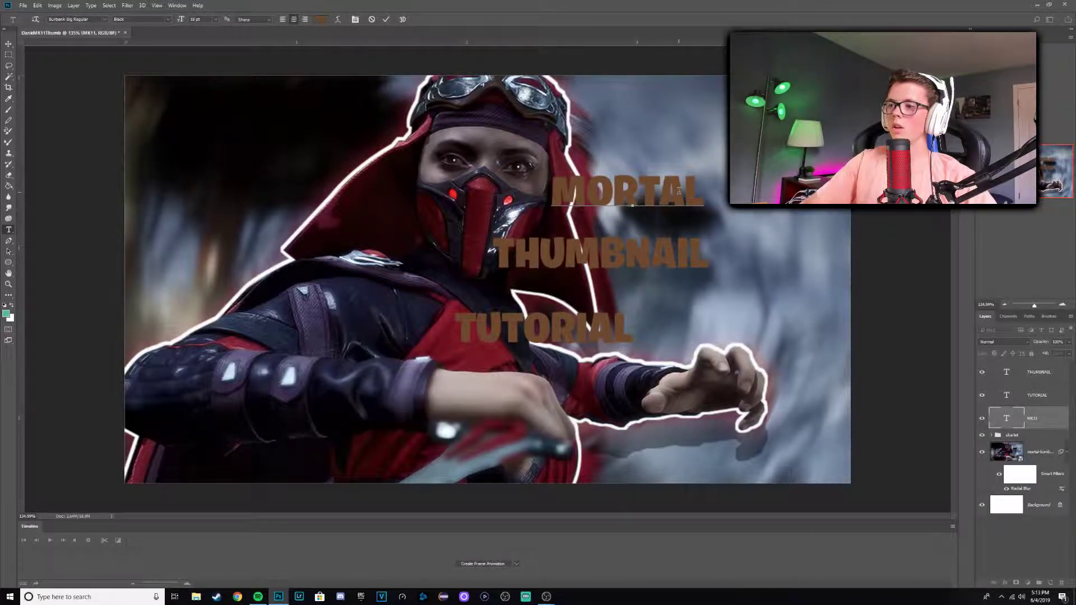
pyautogui.write(' KOMBAT 11')
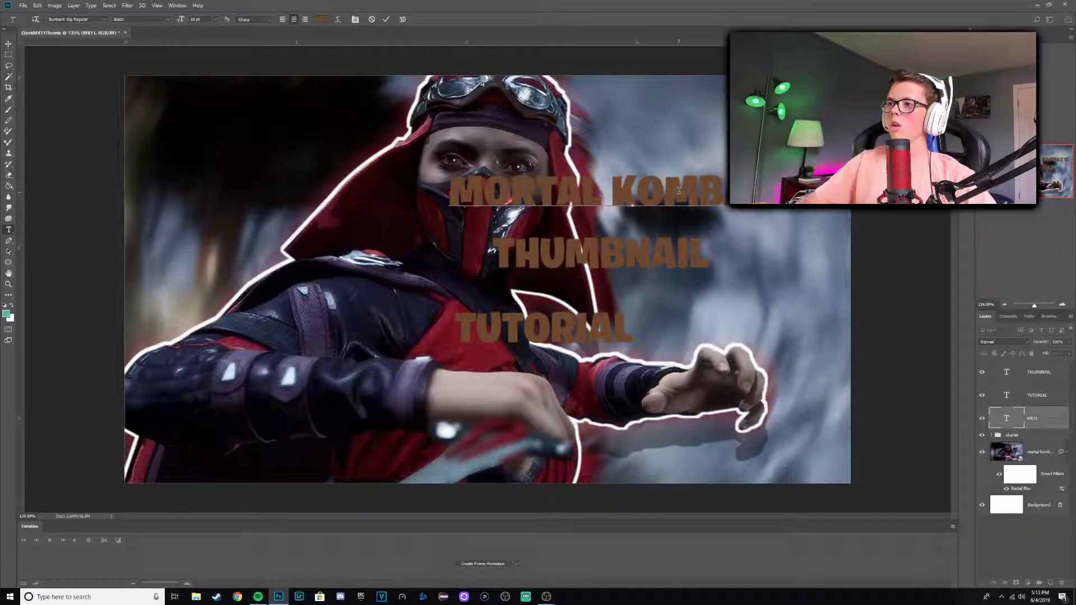
pyautogui.click(1034, 397)
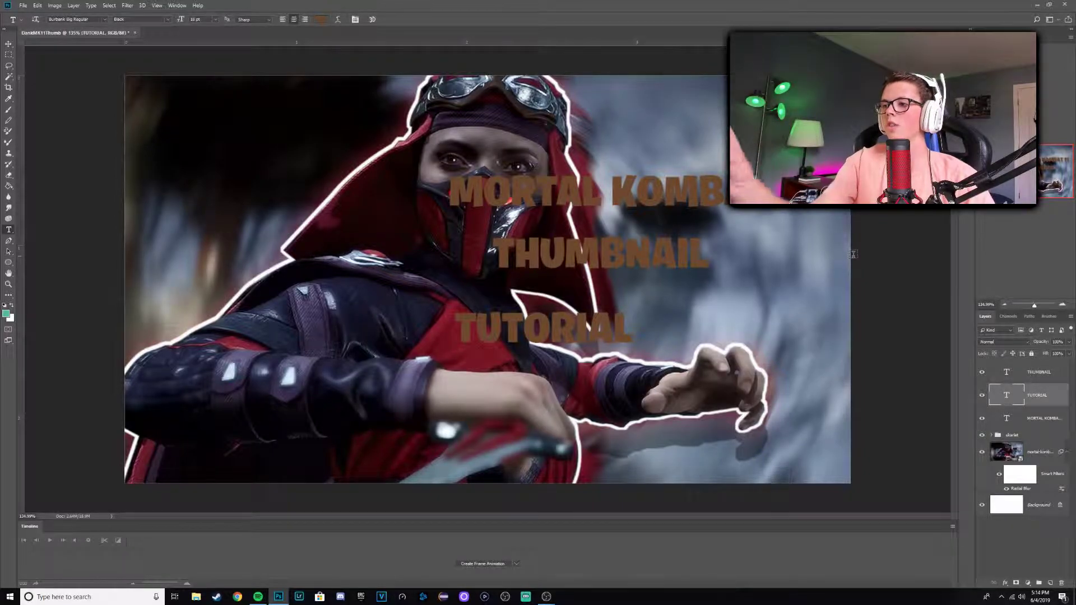
# Enlarge the MORTAL KOMBAT 11 and THUMBNAIL texts and centre THUMBNAIL directly beneath the MORTAL KOMBAT 11 line
pyautogui.click(1031, 428)
pyautogui.hotkey('ctrl', 't')
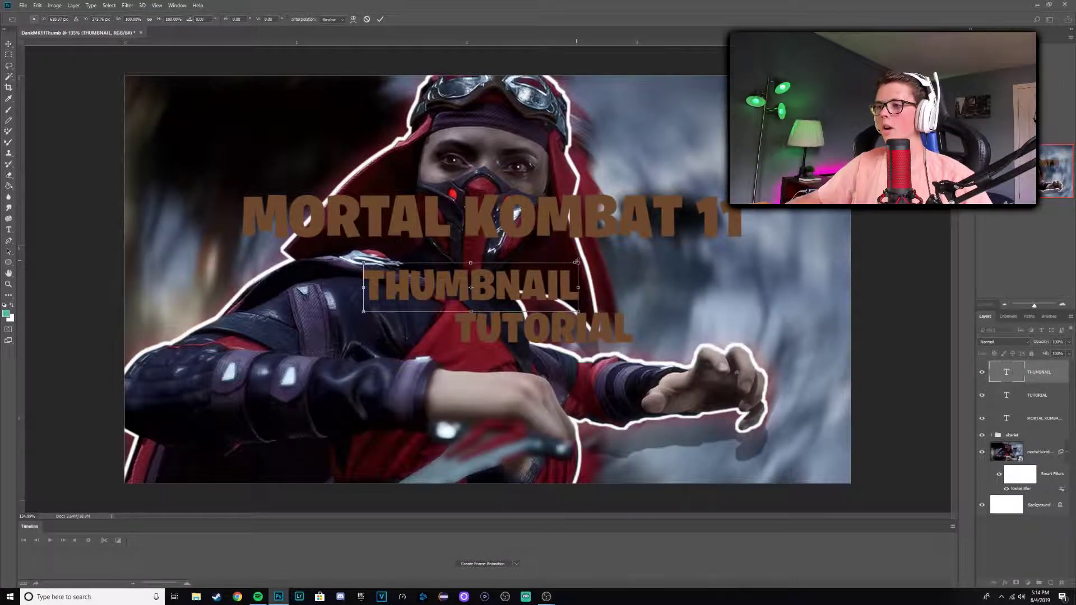
pyautogui.moveTo(578, 261); pyautogui.dragTo(697, 220)
pyautogui.moveTo(691, 286); pyautogui.dragTo(621, 287)
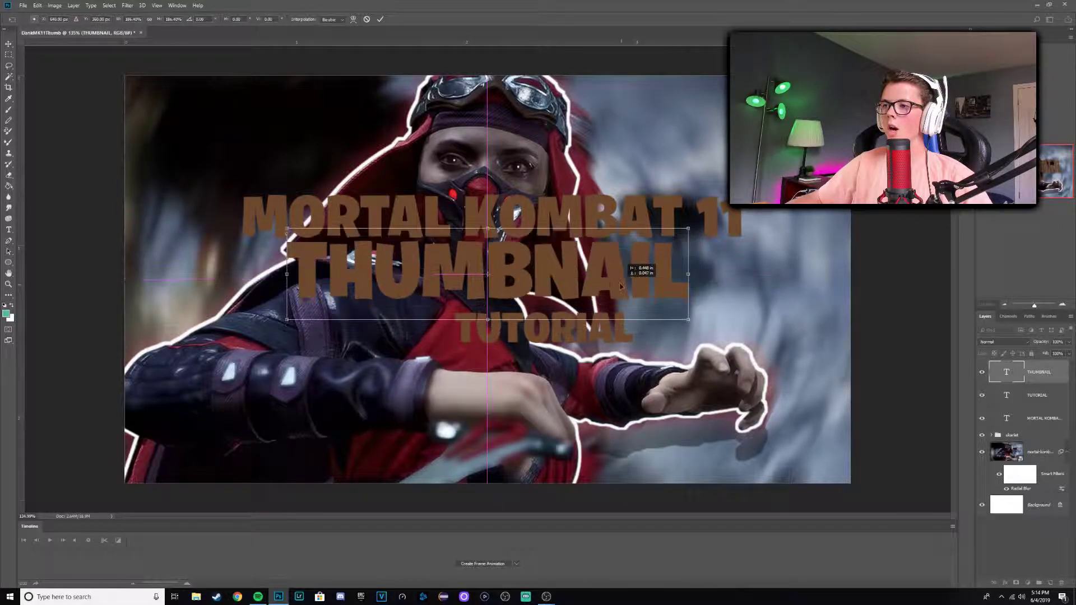
pyautogui.press('Return')
# Enlarge the TUTORIAL text and move it directly beneath THUMBNAIL
pyautogui.click(1042, 403)
pyautogui.hotkey('ctrl', 't')
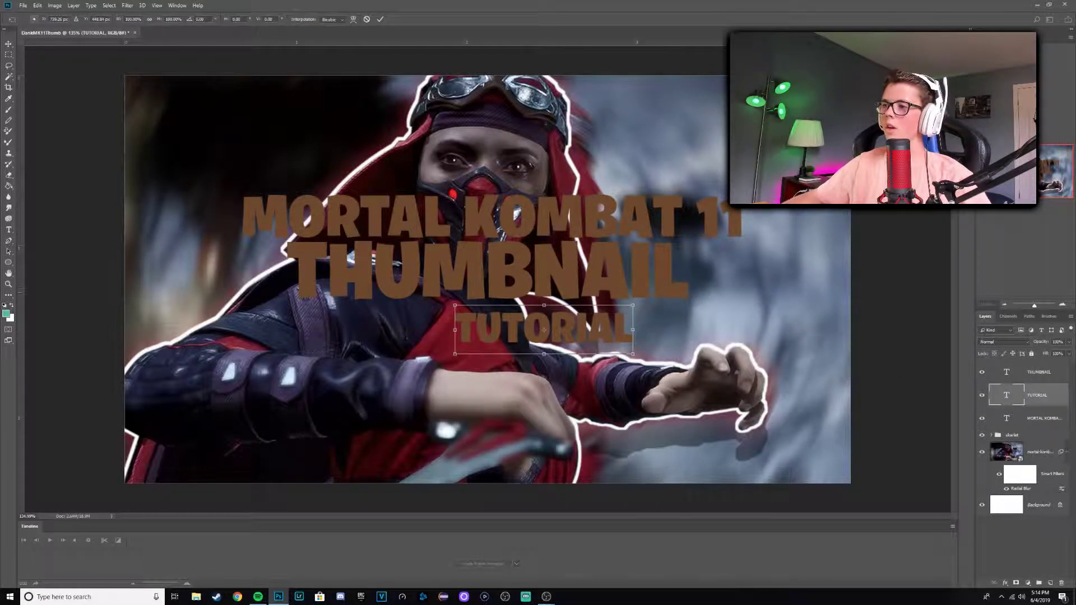
pyautogui.moveTo(634, 303); pyautogui.dragTo(848, 245)
pyautogui.moveTo(763, 301); pyautogui.dragTo(596, 348)
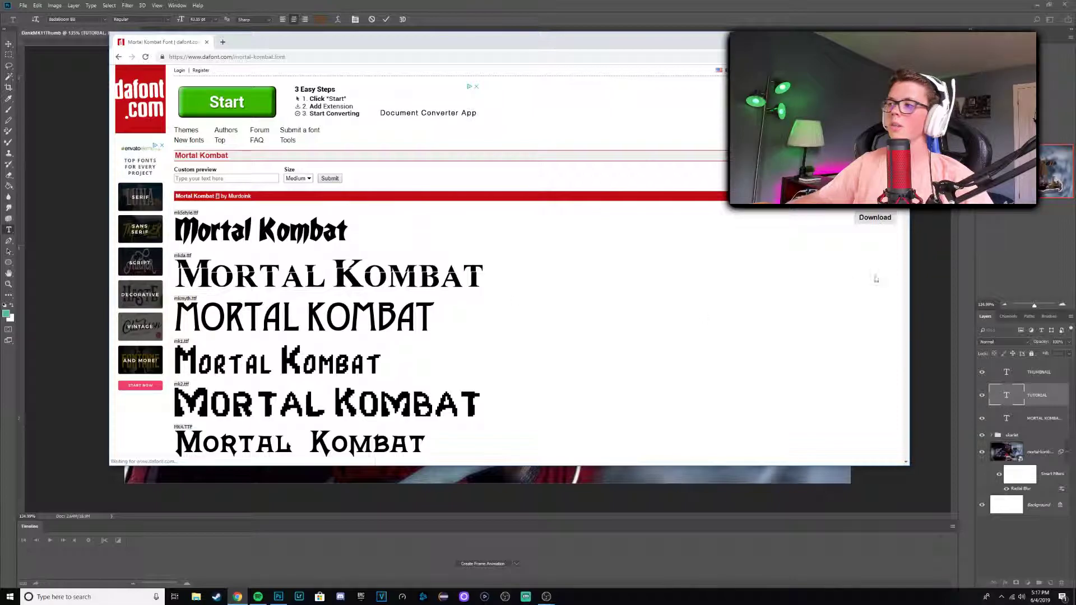
# In the browser, download the Mortal Kombat font from dafont.com and look over its character previews
pyautogui.click(874, 218)
pyautogui.scroll(-4, 873, 224)
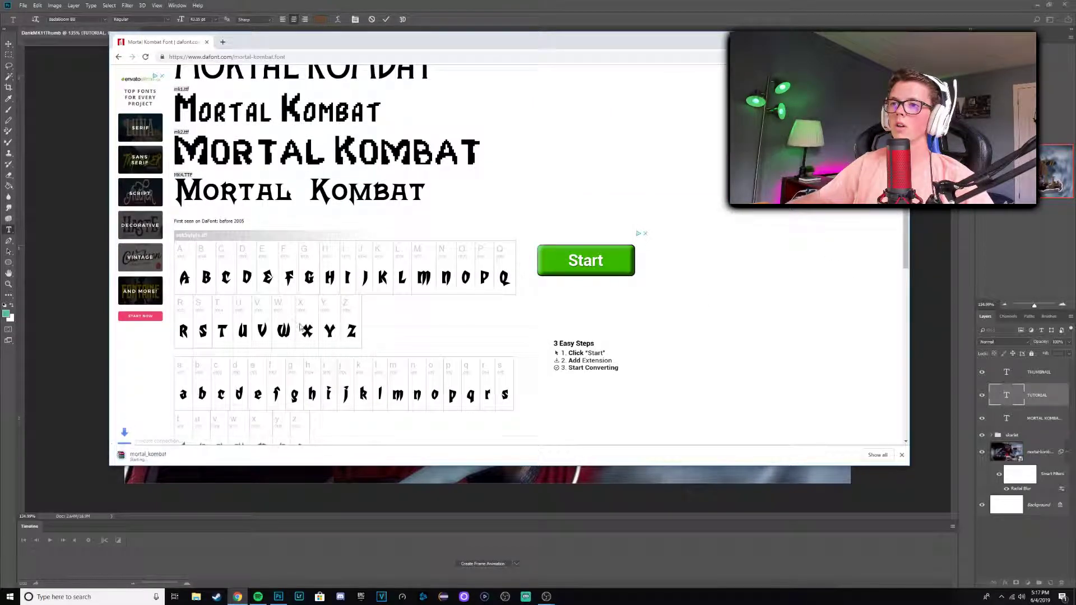
pyautogui.scroll(2, 306, 328)
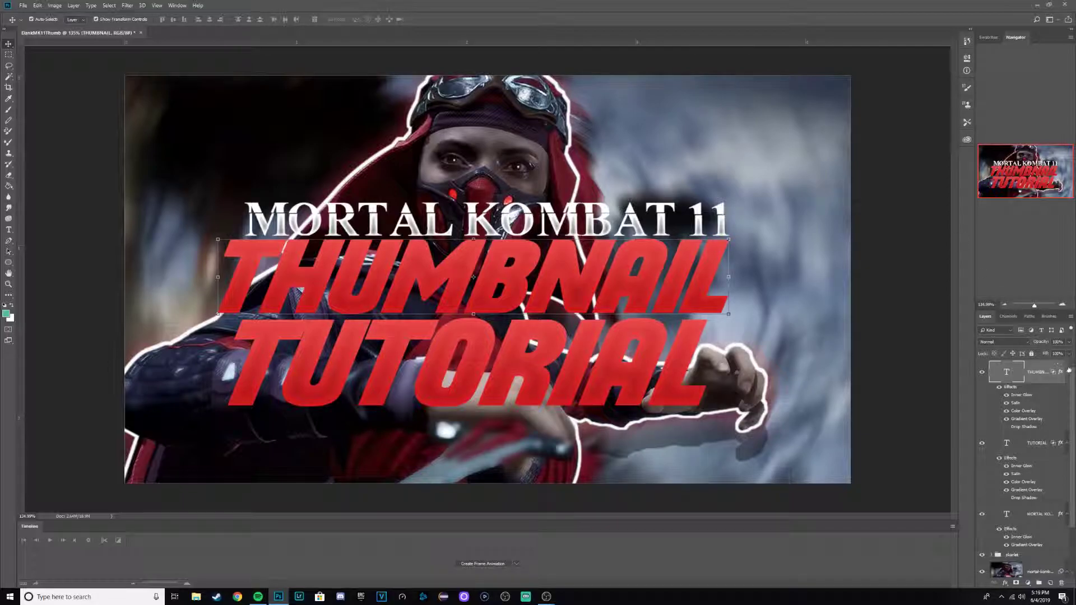
# Review the THUMBNAIL layer's Inner Glow, Satin and Gradient Overlay settings, and preview its Drop Shadow on and off
pyautogui.doubleClick(1041, 368)
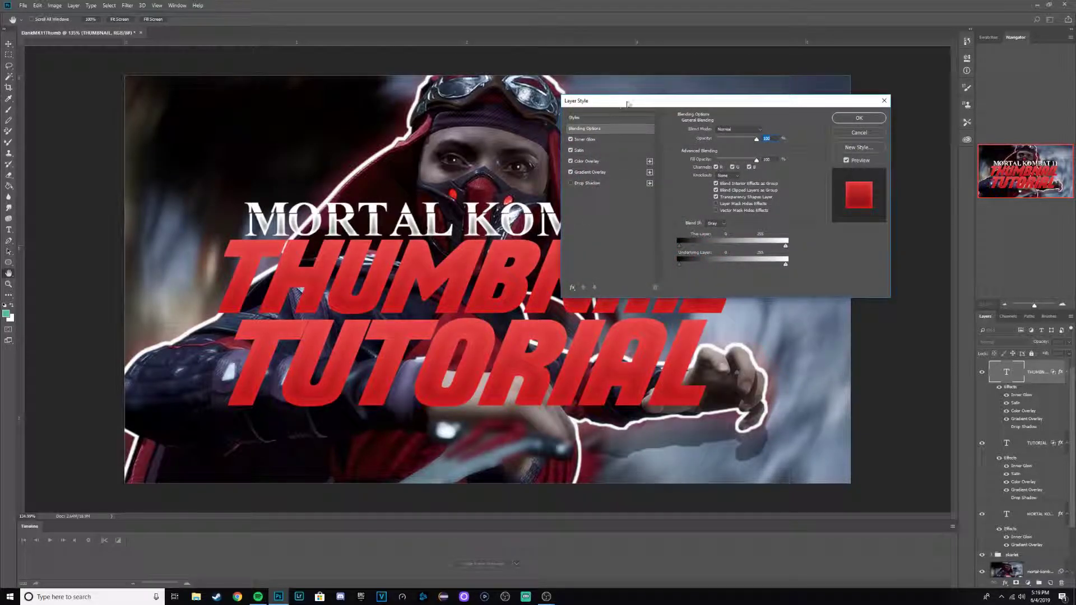
pyautogui.click(557, 139)
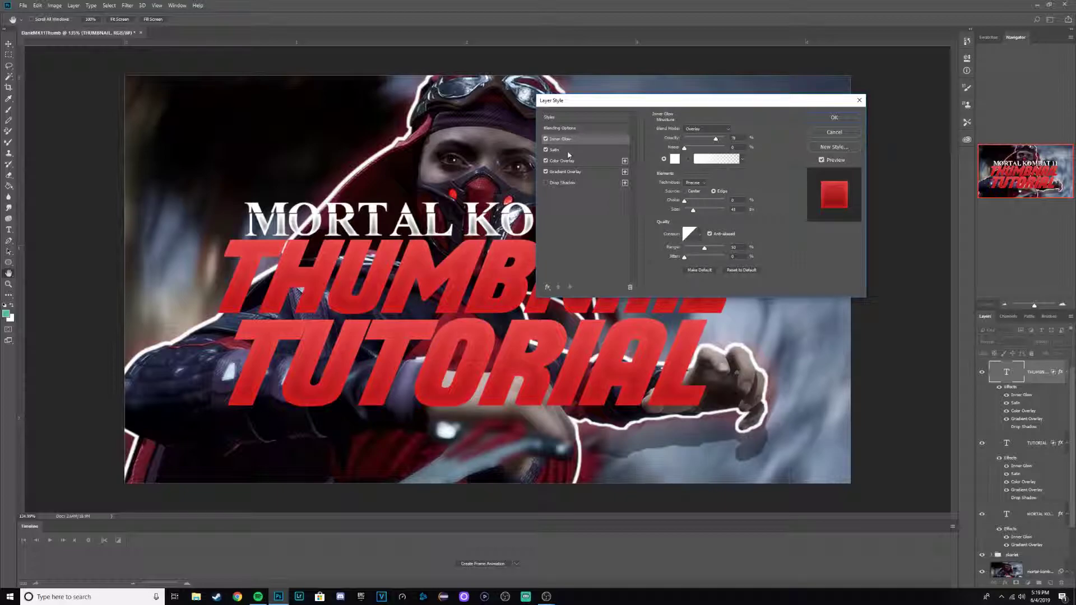
pyautogui.click(558, 150)
pyautogui.click(564, 172)
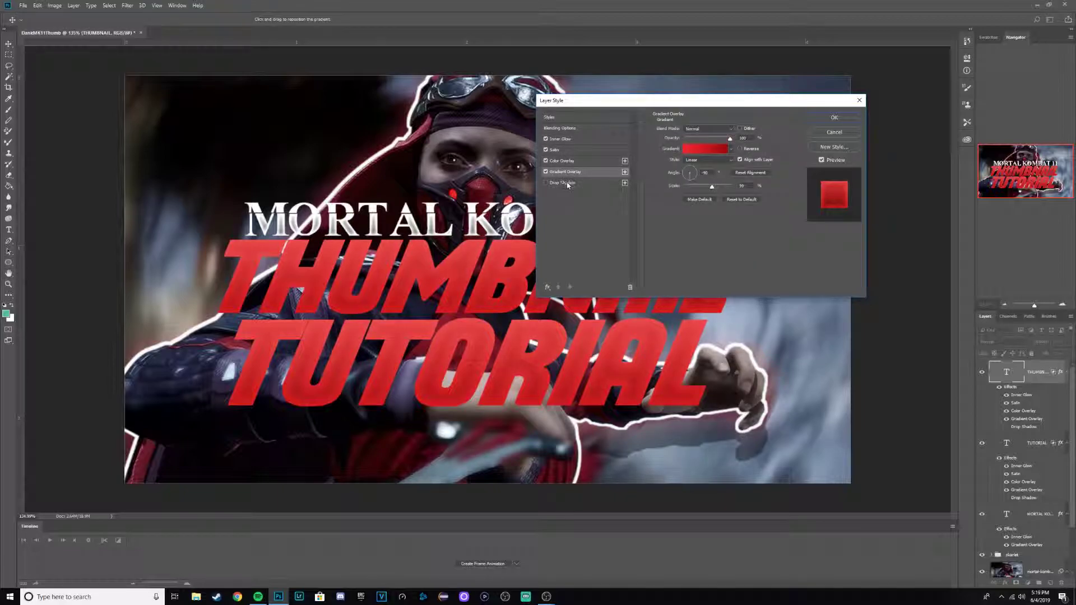
pyautogui.click(563, 183)
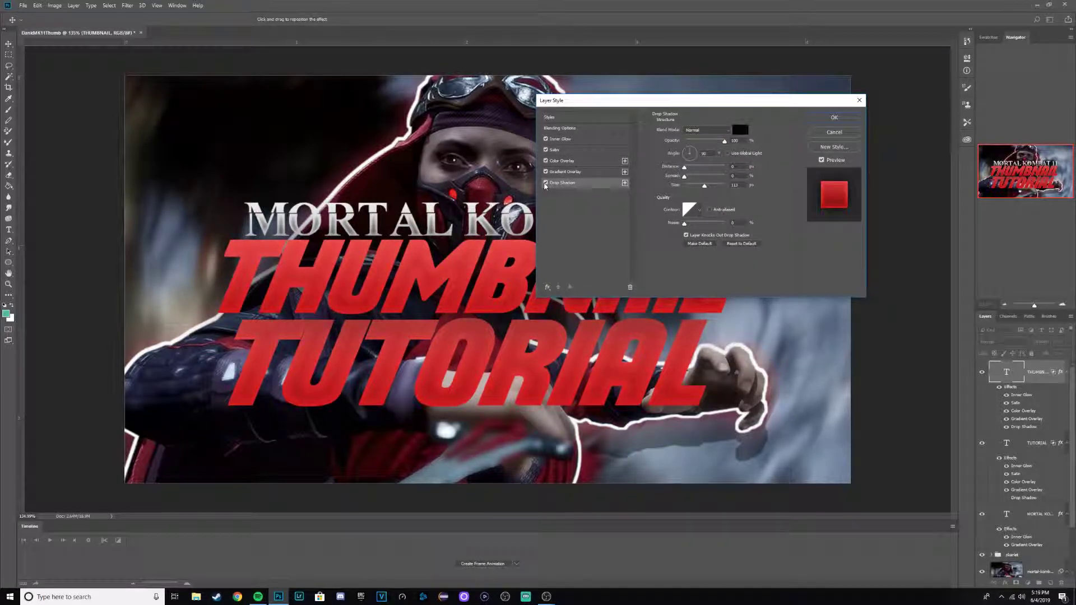
pyautogui.click(546, 183)
# Inspect the THUMBNAIL layer's Color Overlay and the colours of both Gradient Overlay stops, and close its style settings
pyautogui.click(576, 161)
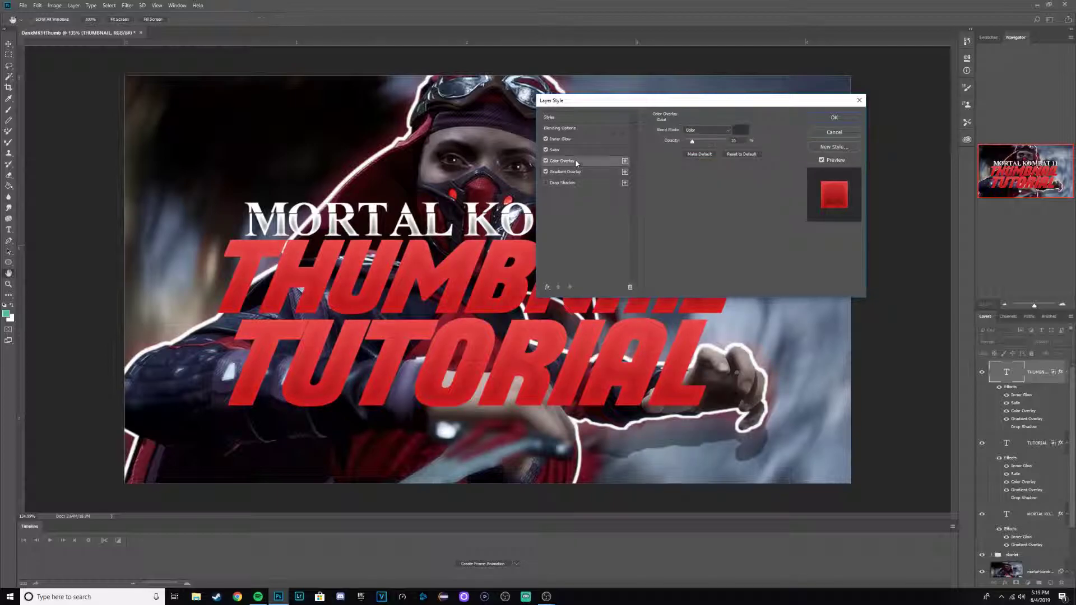
pyautogui.click(577, 172)
pyautogui.click(705, 149)
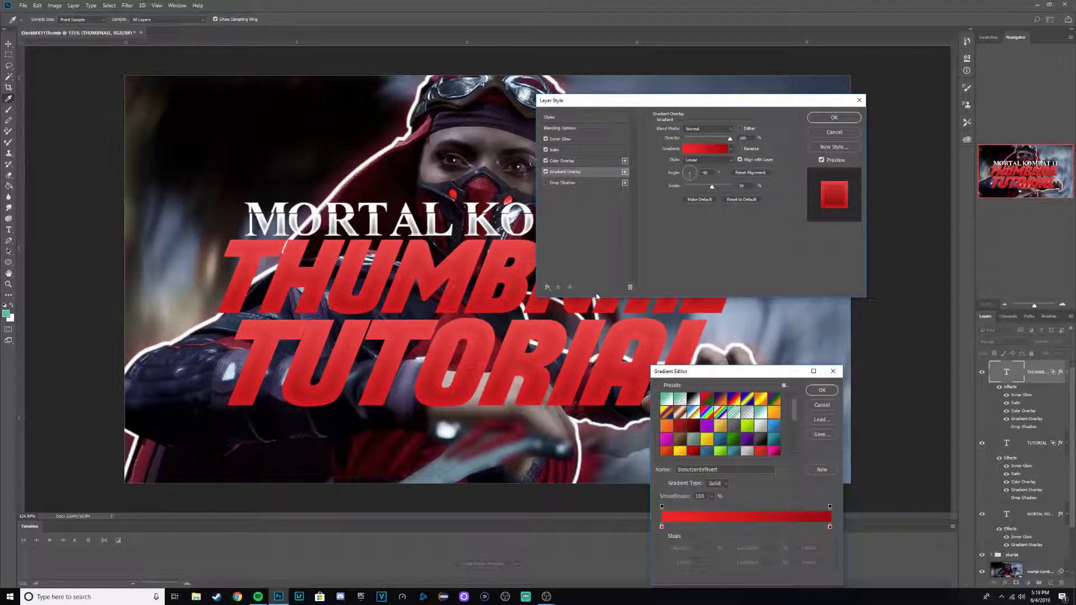
pyautogui.click(662, 527)
pyautogui.click(701, 563)
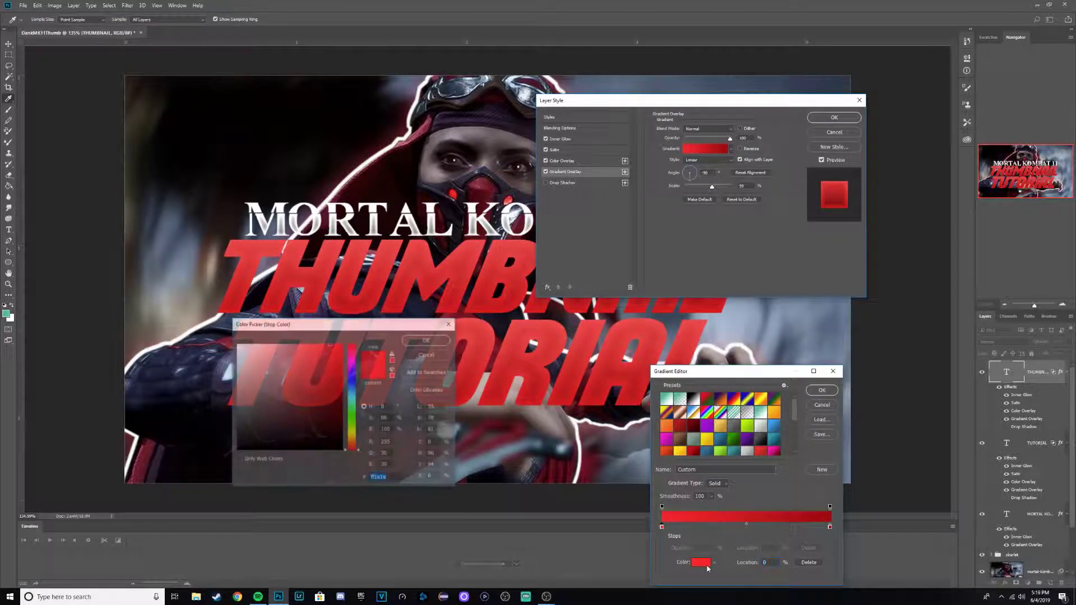
pyautogui.click(429, 353)
pyautogui.click(830, 527)
pyautogui.click(705, 564)
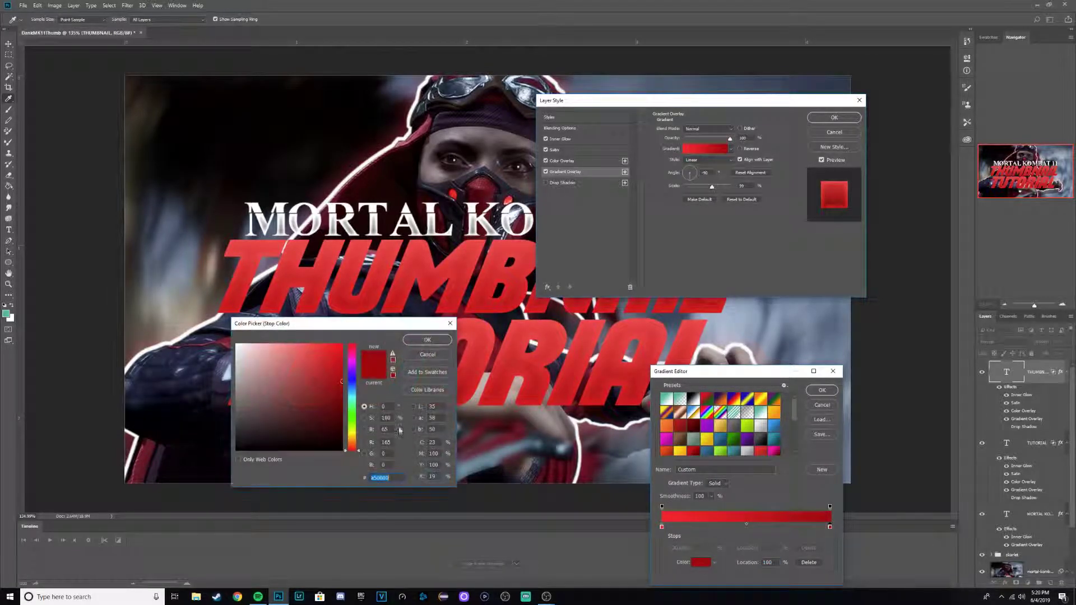
pyautogui.click(423, 340)
pyautogui.click(822, 390)
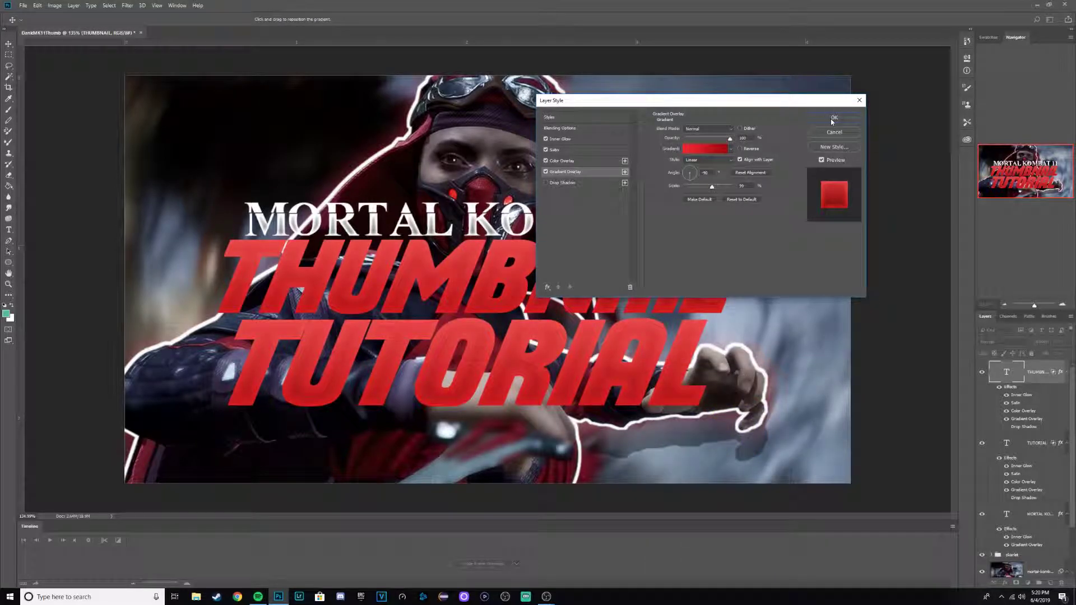
pyautogui.click(833, 119)
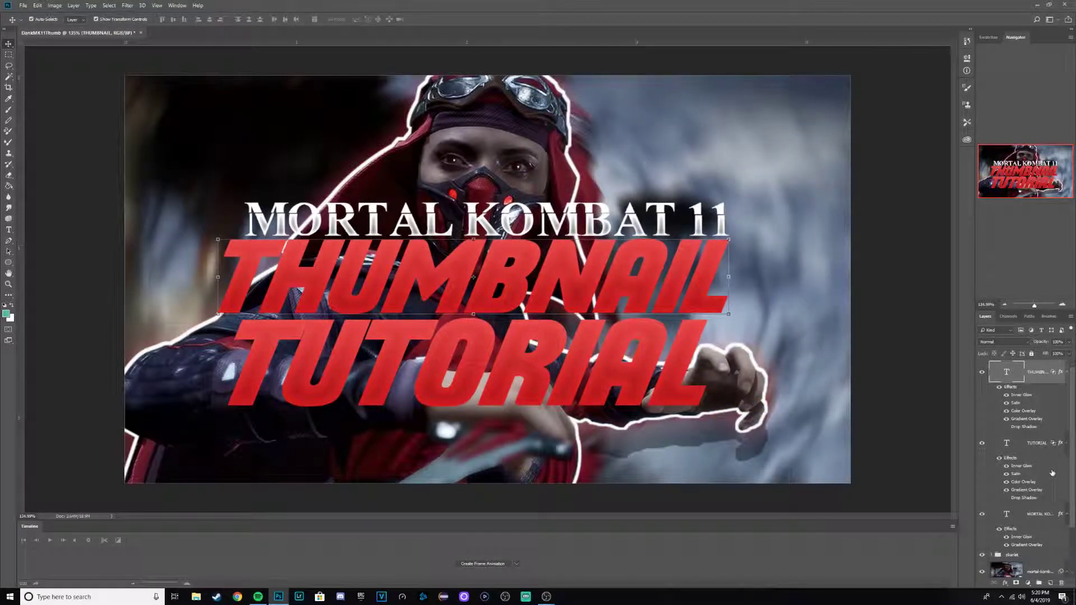
# Merge the three title text layers into one layer, shrink it and move it up beside the character's face
pyautogui.keyDown('shift'); pyautogui.click(1026, 516); pyautogui.keyUp('shift')
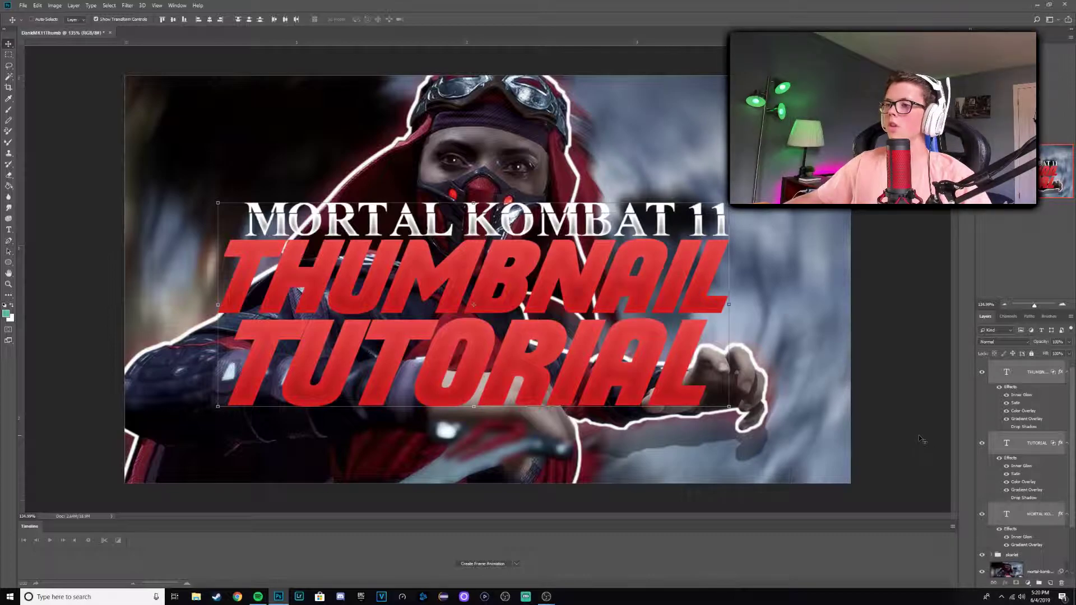
pyautogui.hotkey('ctrl', 'e')
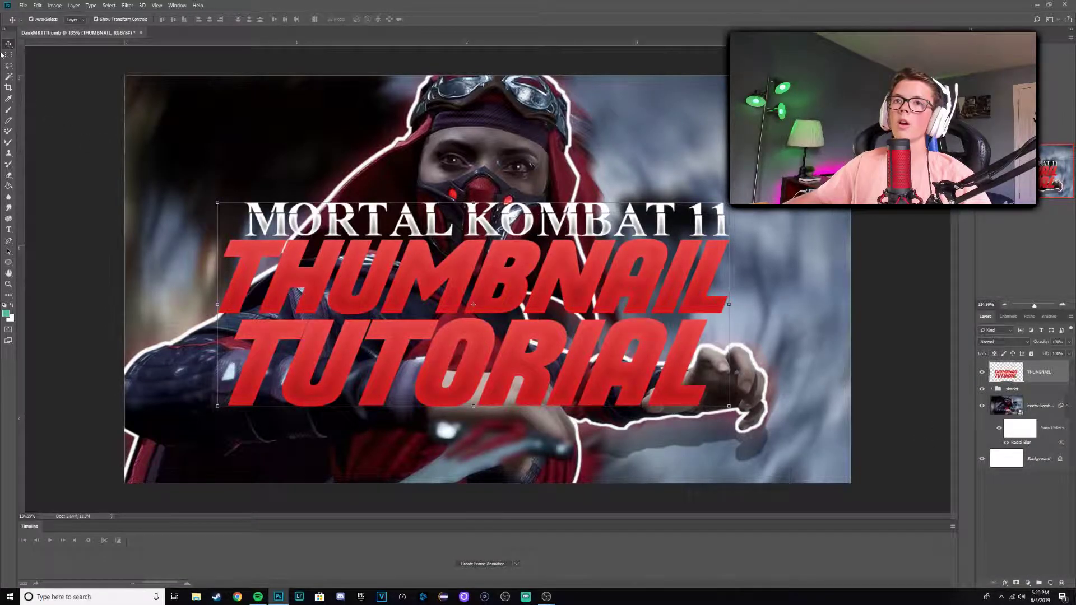
pyautogui.moveTo(728, 203); pyautogui.dragTo(685, 220)
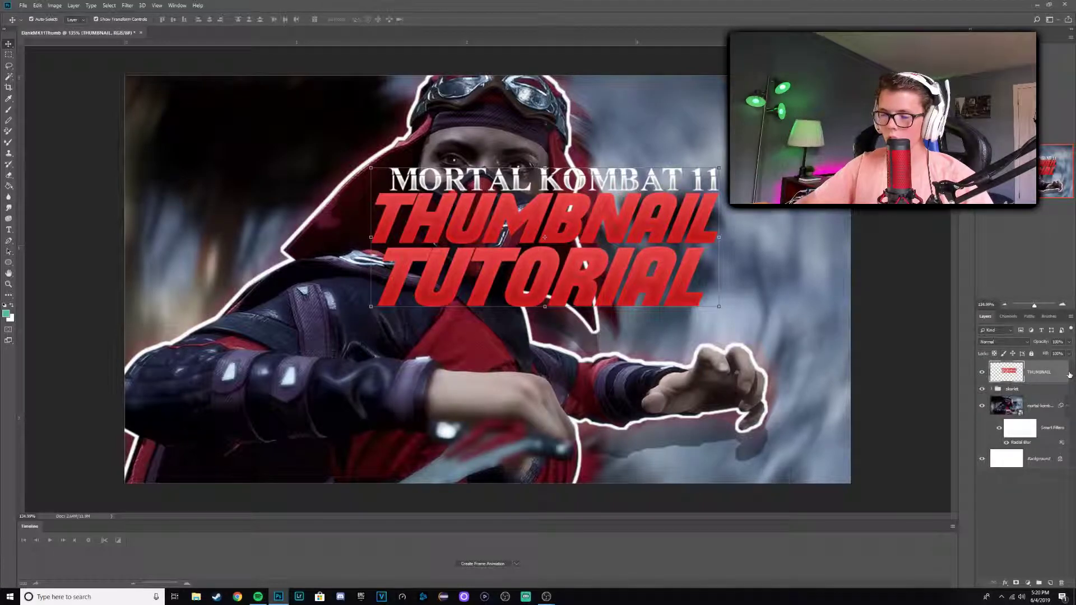
# Duplicate the merged title layer twice and select the middle copy
pyautogui.hotkey('ctrl', 'j')
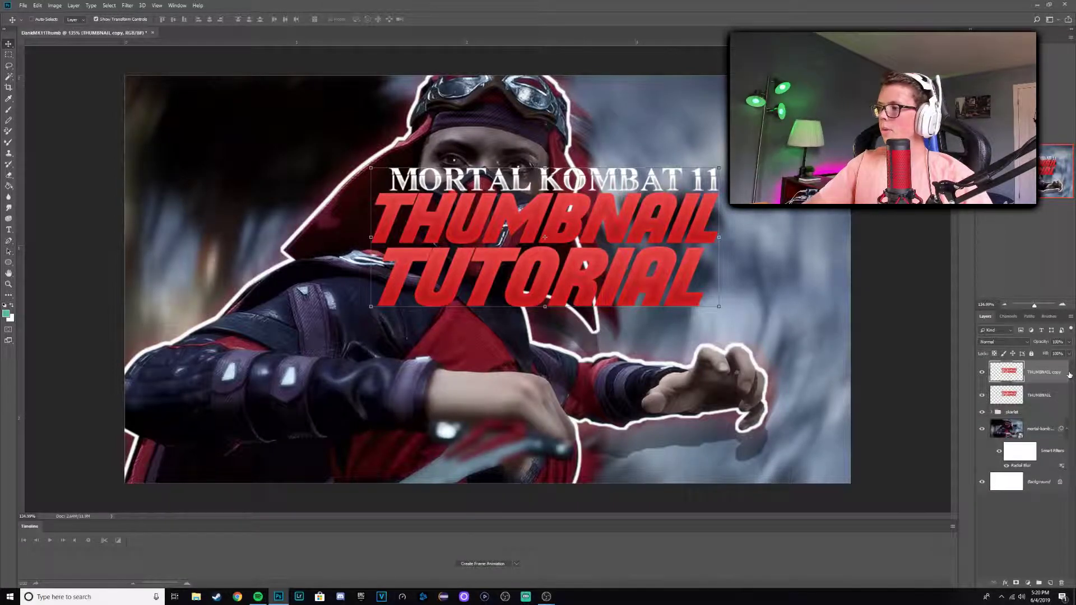
pyautogui.hotkey('ctrl', 'j')
pyautogui.click(1061, 396)
pyautogui.press('m')
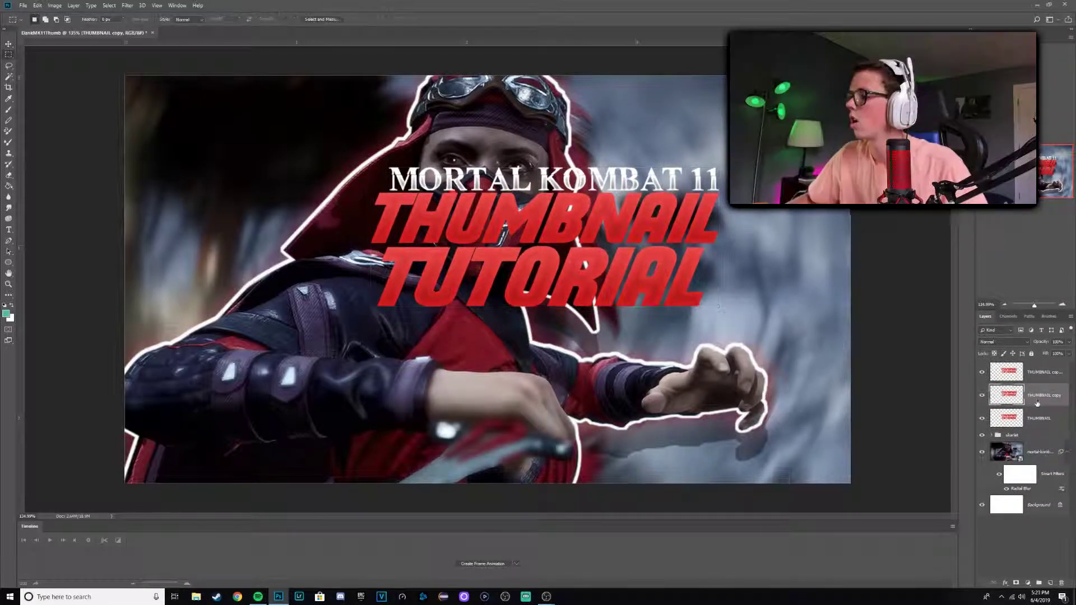
pyautogui.click(128, 5)
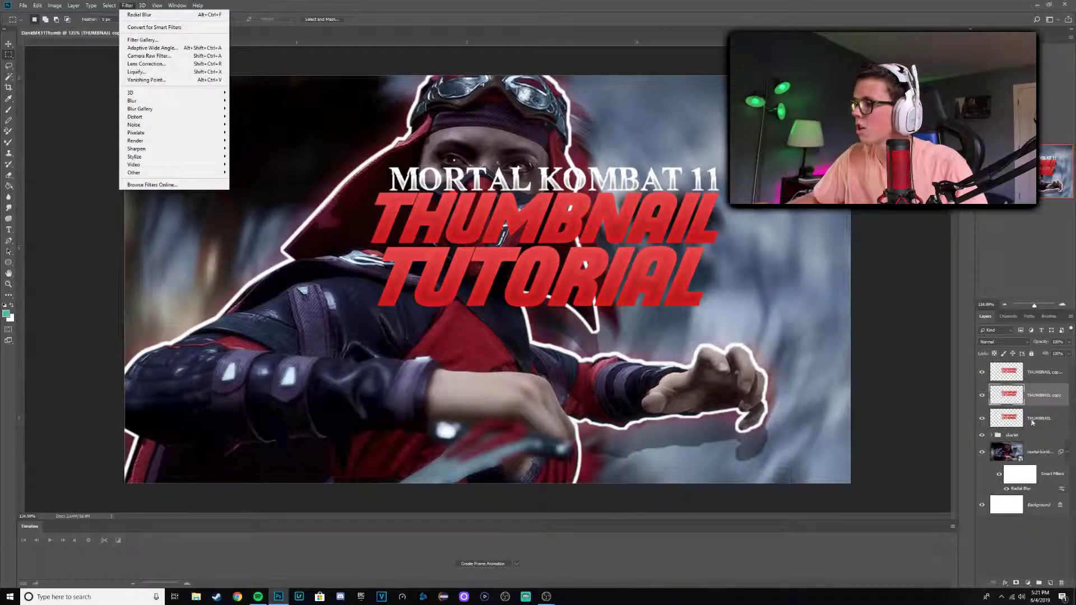
pyautogui.press('Escape')
pyautogui.click(90, 5)
pyautogui.moveTo(116, 5)
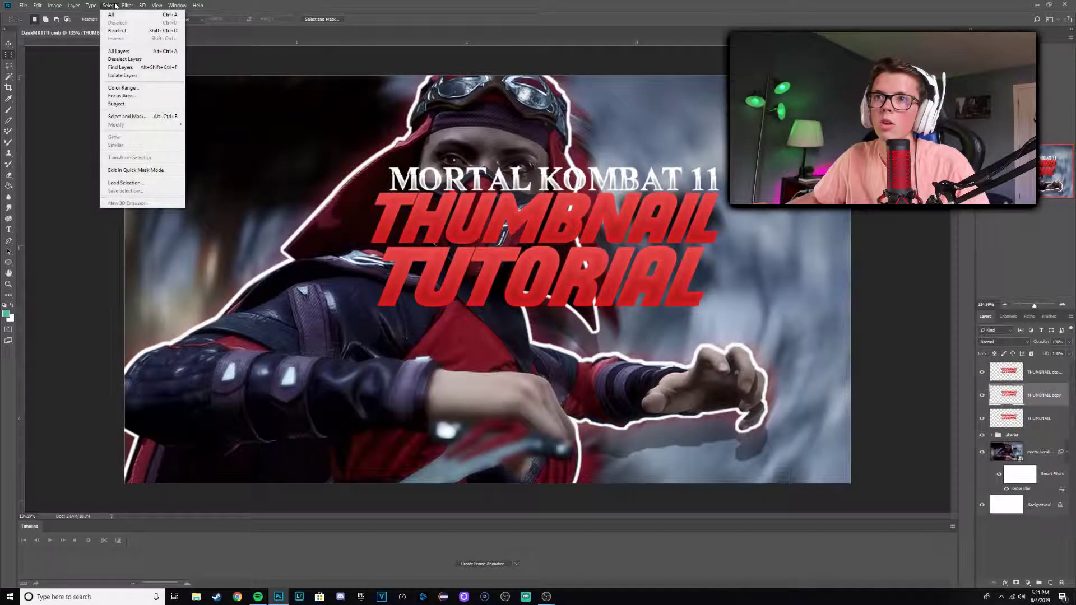
# Load the outline of the title lettering on the middle copy as a selection and expand it by 16 pixels
pyautogui.press('Escape')
pyautogui.press('v')
pyautogui.click(110, 5)
pyautogui.click(111, 14)
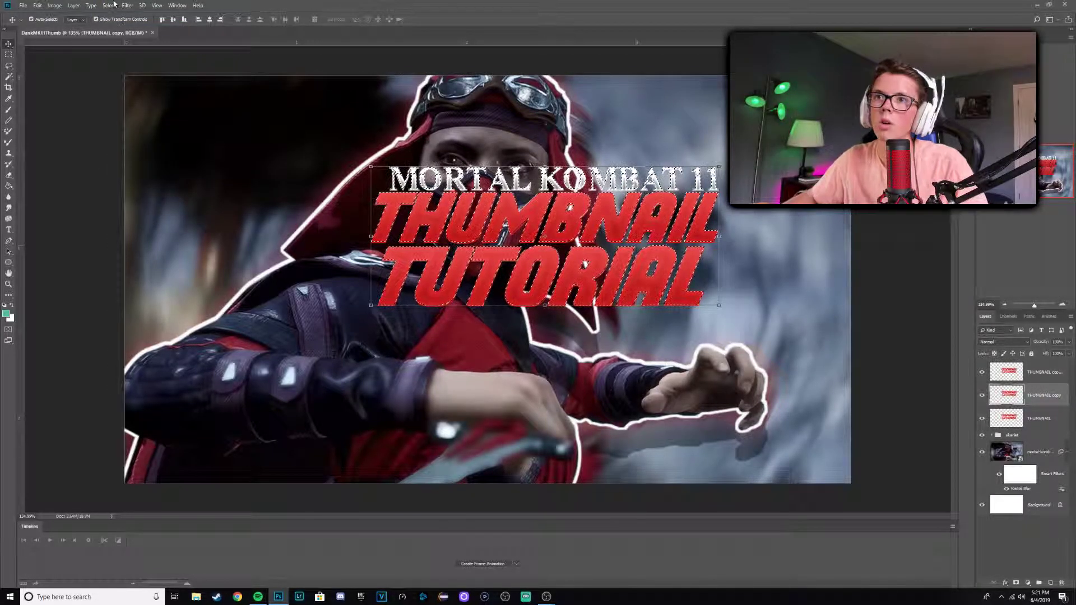
pyautogui.click(110, 5)
pyautogui.moveTo(131, 131)
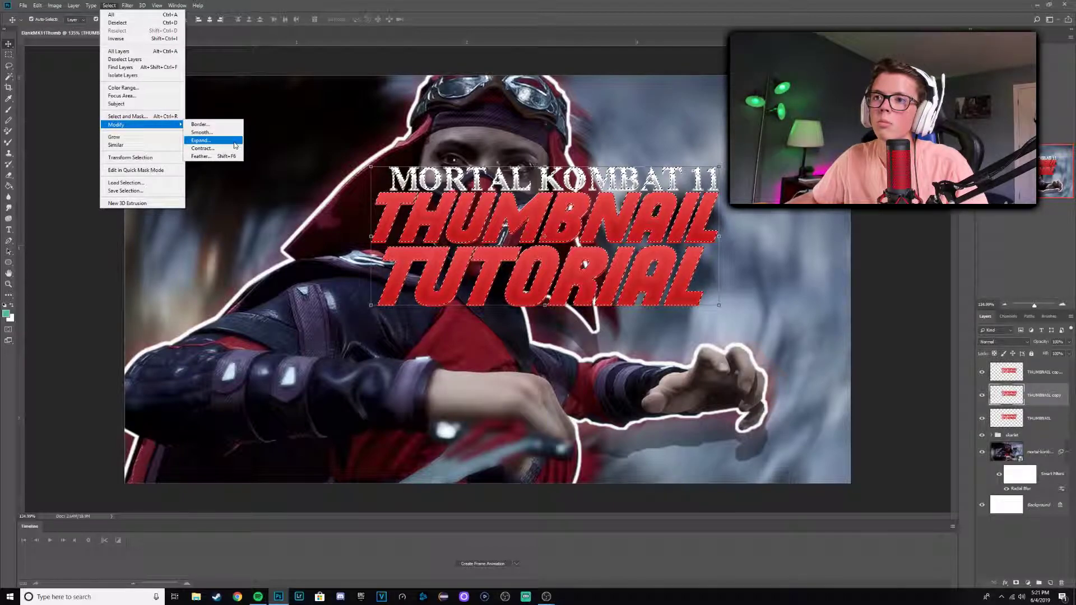
pyautogui.click(201, 140)
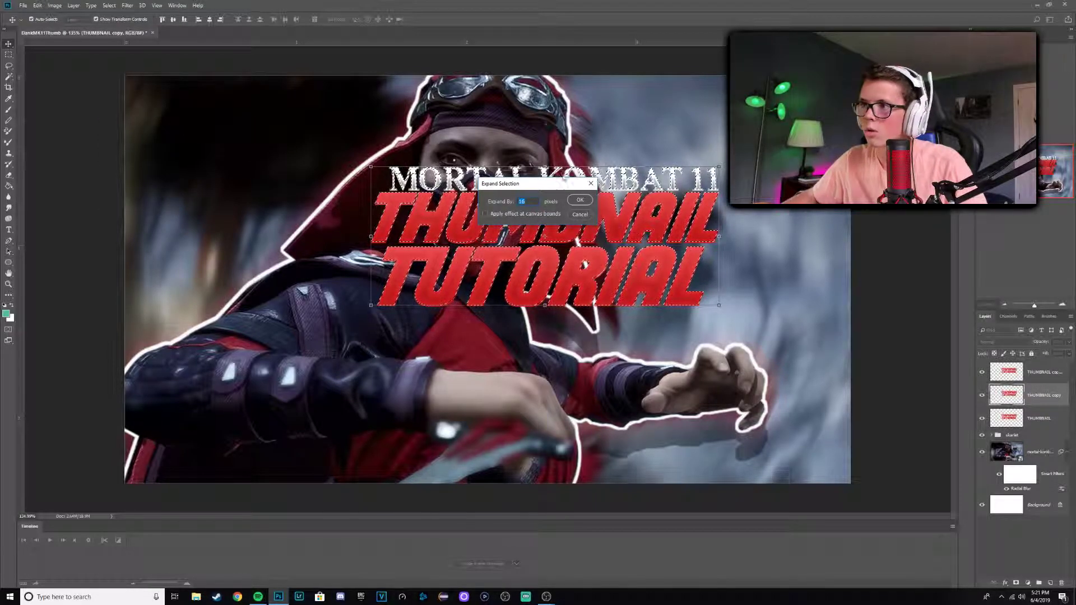
pyautogui.press('Return')
# Fill the expanded selection on the middle title copy with black at 100% opacity and deselect it
pyautogui.click(9, 55)
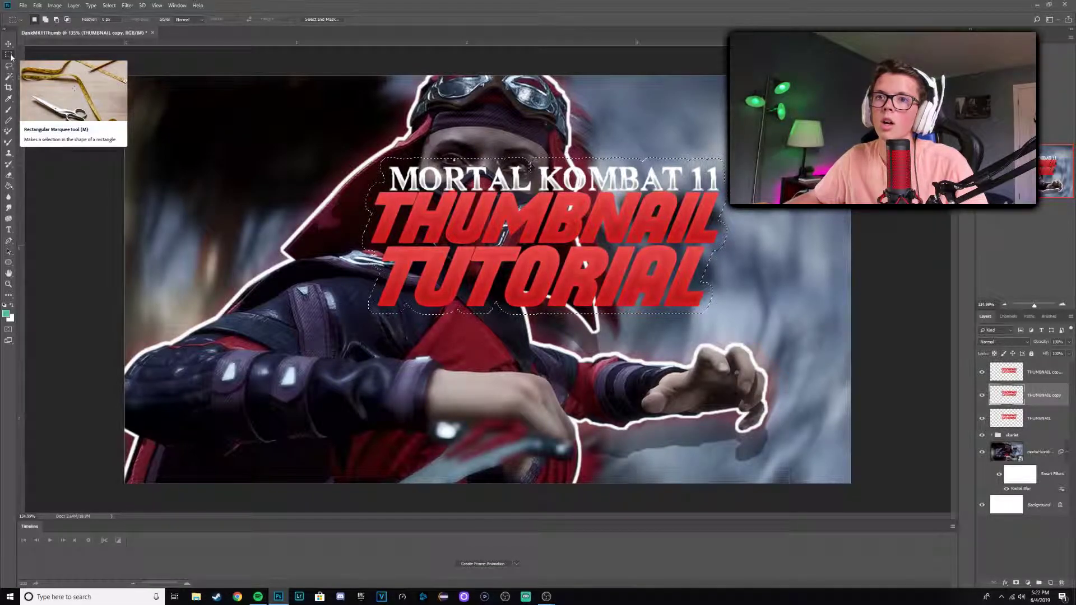
pyautogui.rightClick(482, 229)
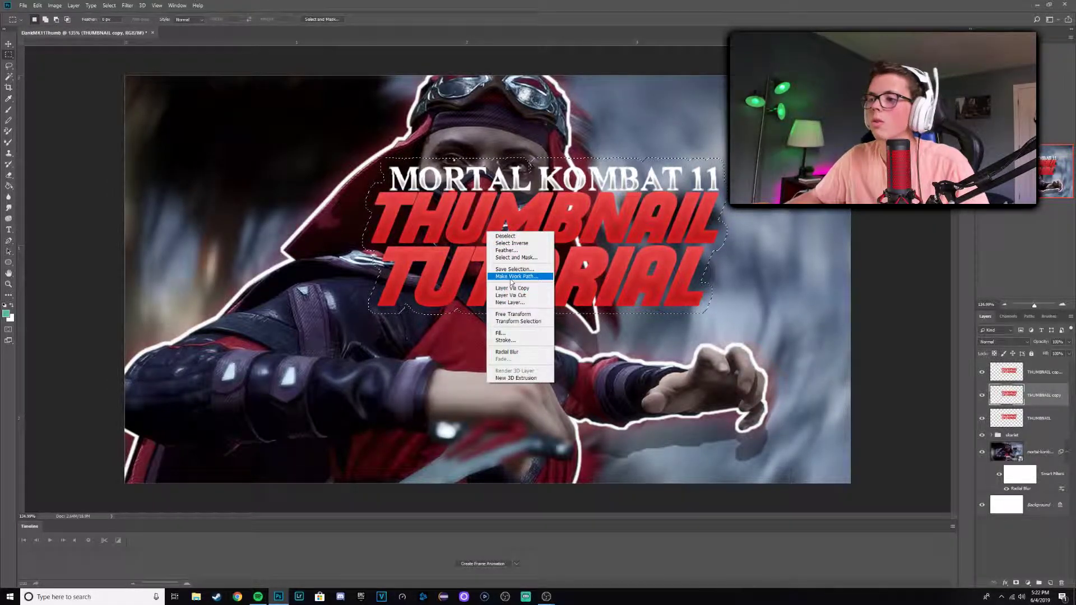
pyautogui.click(519, 336)
pyautogui.click(547, 181)
pyautogui.click(544, 249)
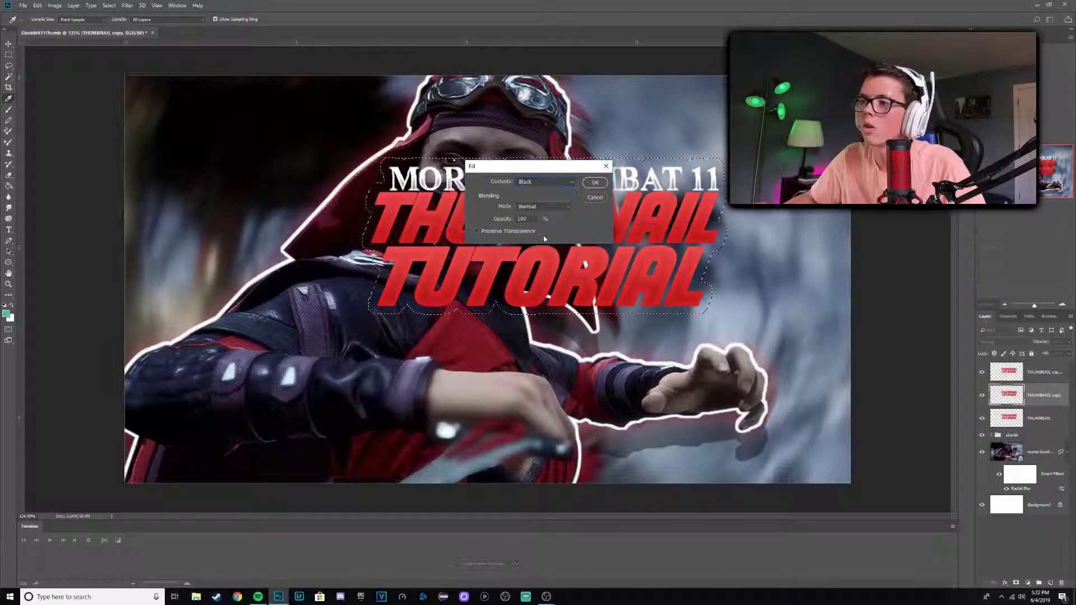
pyautogui.click(595, 182)
pyautogui.hotkey('ctrl', 'd')
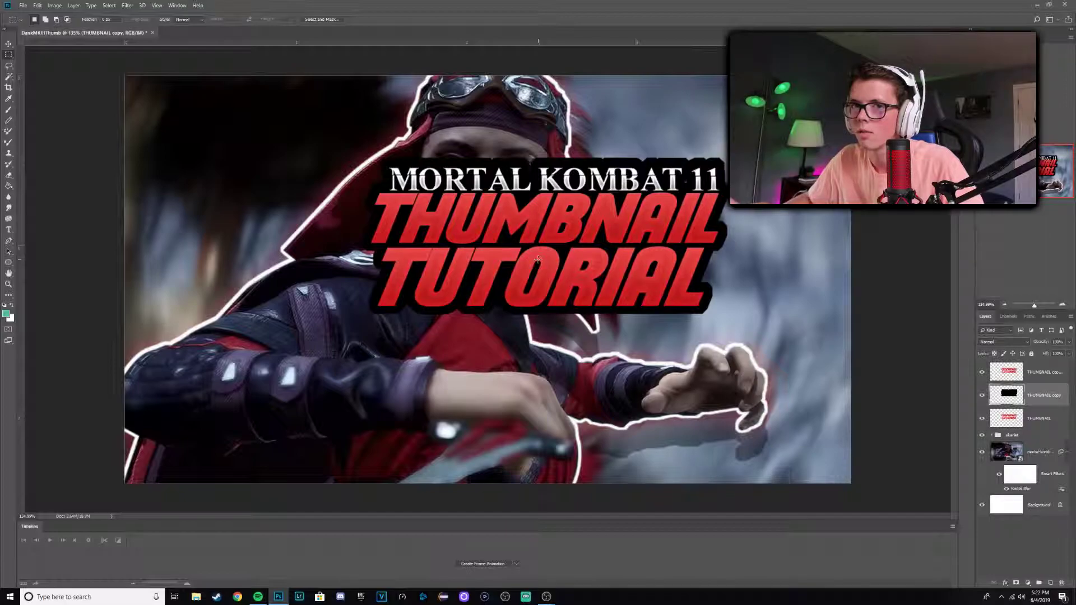
# Load the lettering of the topmost title copy as a selection and expand it beyond the black backing
pyautogui.click(1044, 378)
pyautogui.click(105, 5)
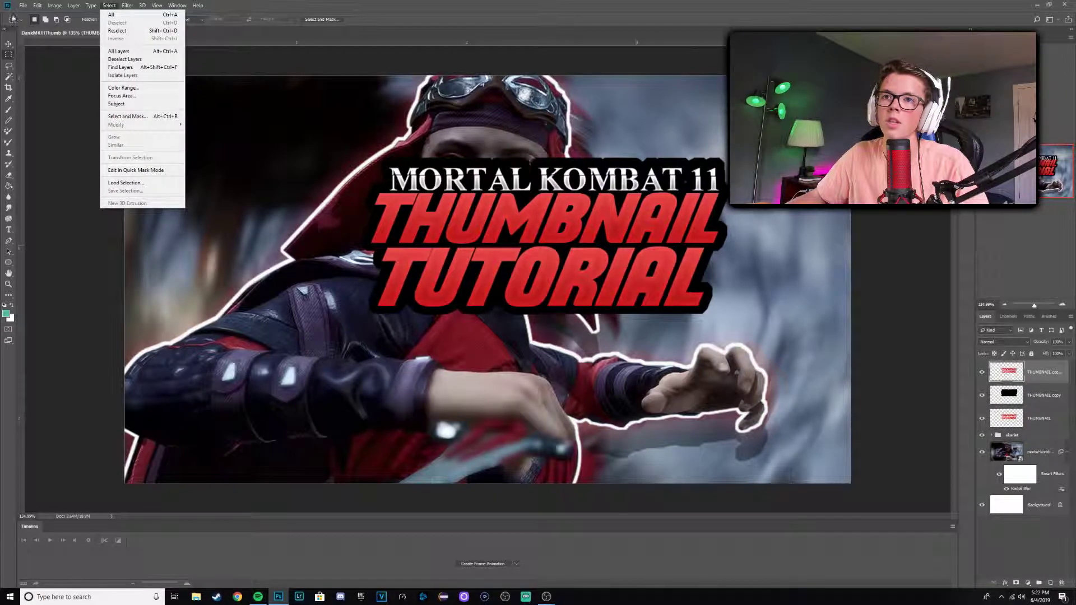
pyautogui.press('Escape')
pyautogui.press('v')
pyautogui.click(96, 5)
pyautogui.click(115, 31)
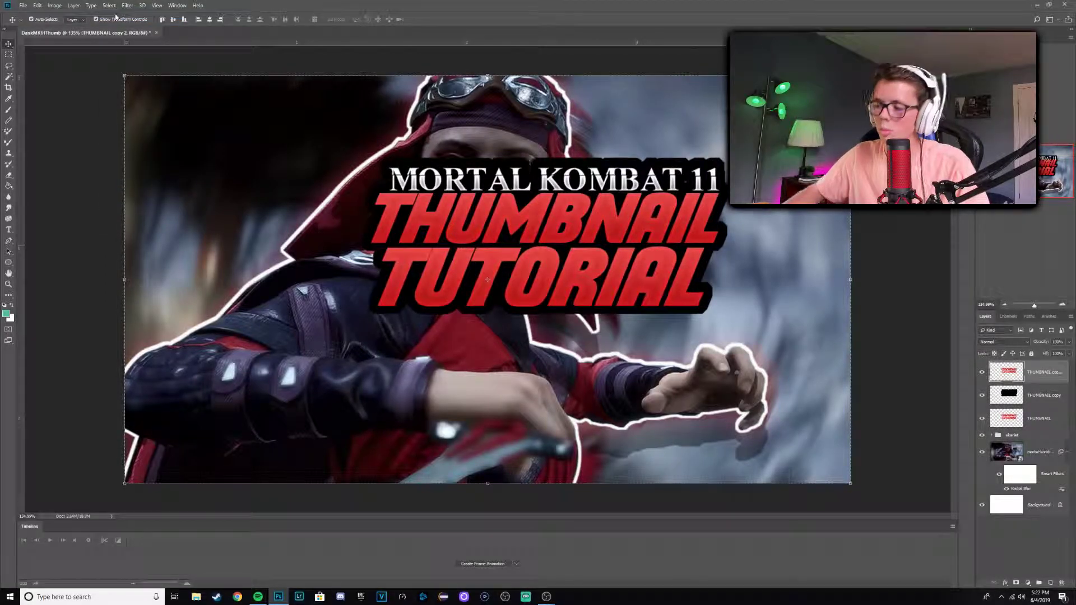
pyautogui.click(109, 5)
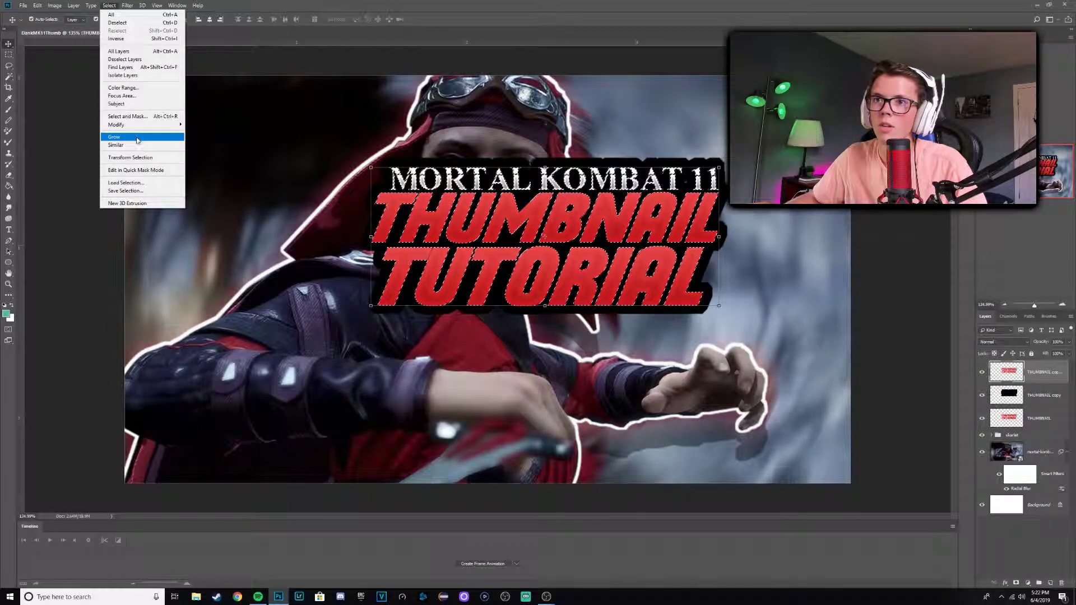
pyautogui.moveTo(138, 125)
pyautogui.click(203, 141)
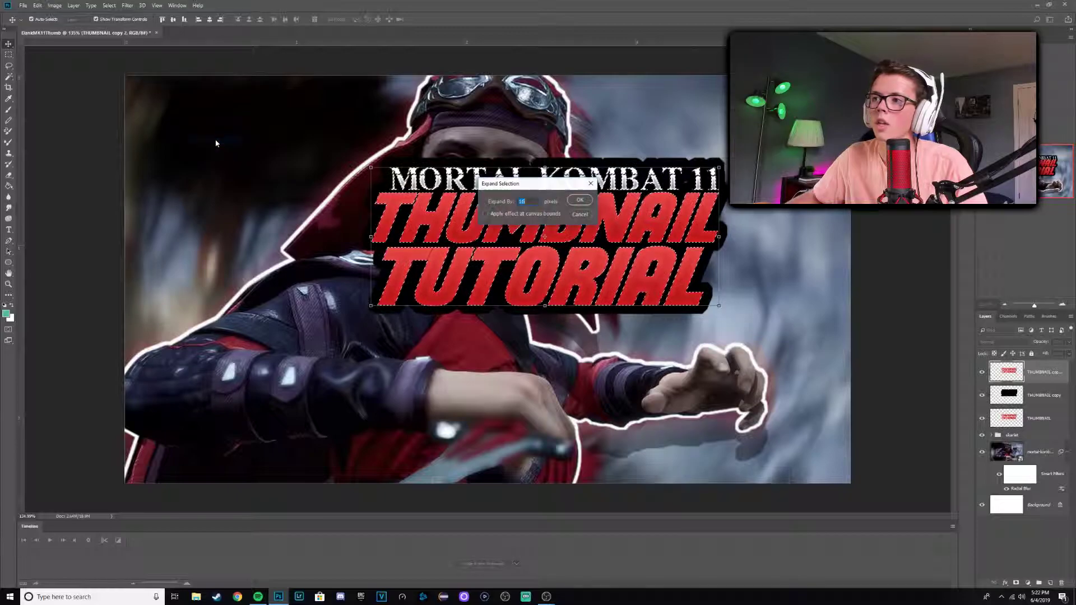
pyautogui.click(579, 200)
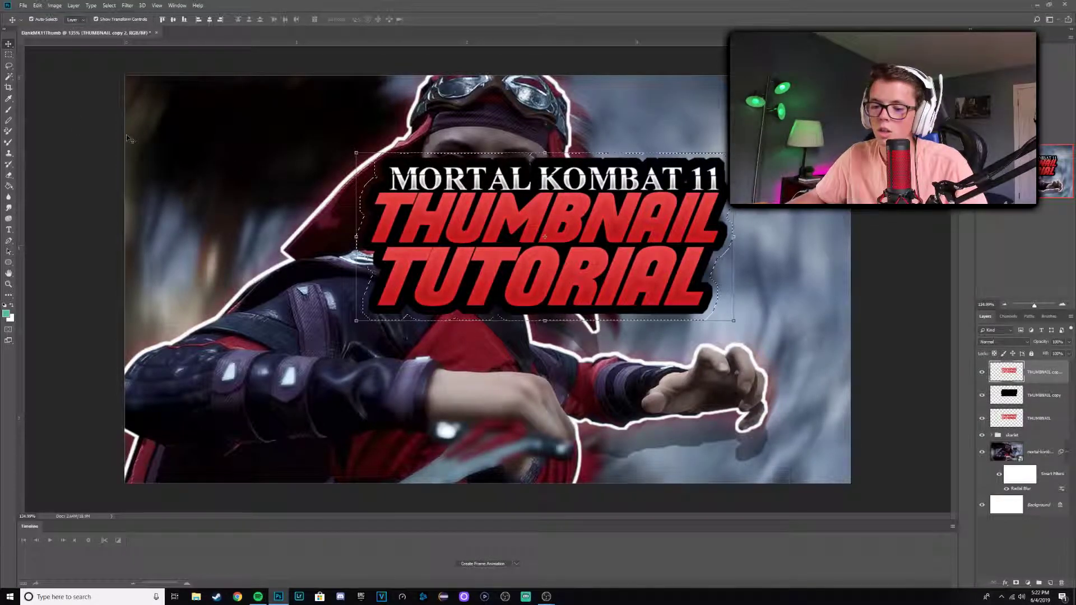
# Fill the wider selection on the topmost title copy with white
pyautogui.click(8, 56)
pyautogui.rightClick(503, 261)
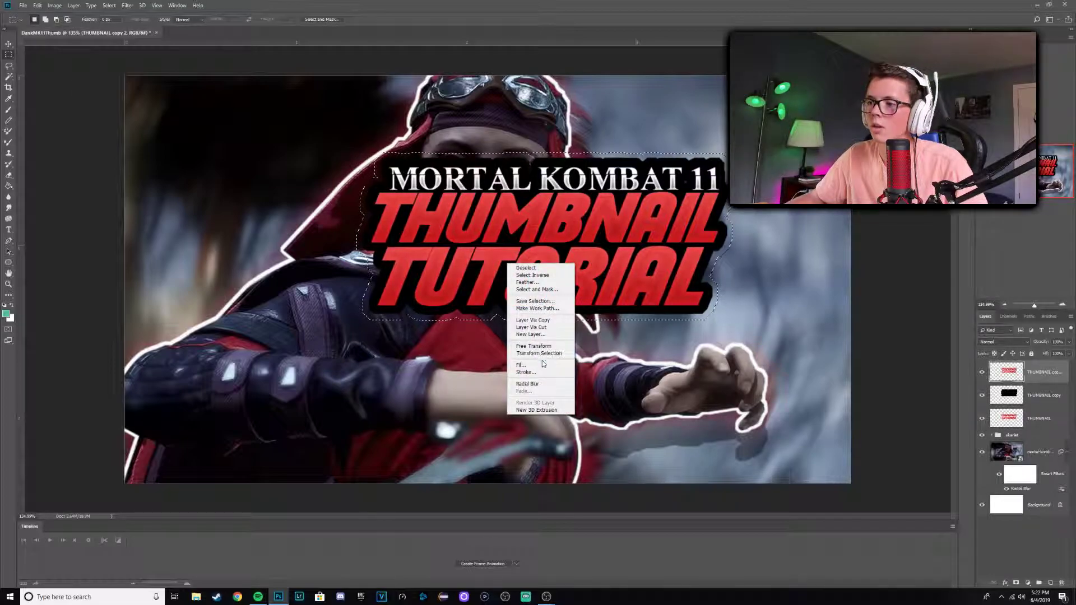
pyautogui.click(524, 361)
pyautogui.click(570, 183)
pyautogui.click(547, 265)
pyautogui.click(596, 182)
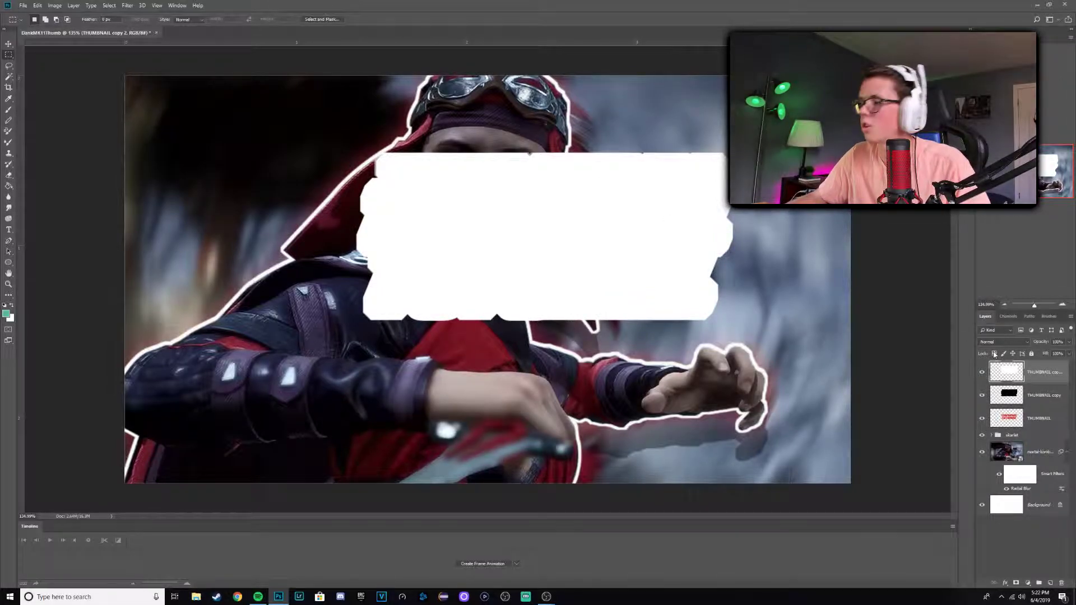
# Stack the red title lettering above the black backing and the white backing lowest, and group the three title layers
pyautogui.hotkey('ctrl', '[')
pyautogui.hotkey('ctrl', '[')
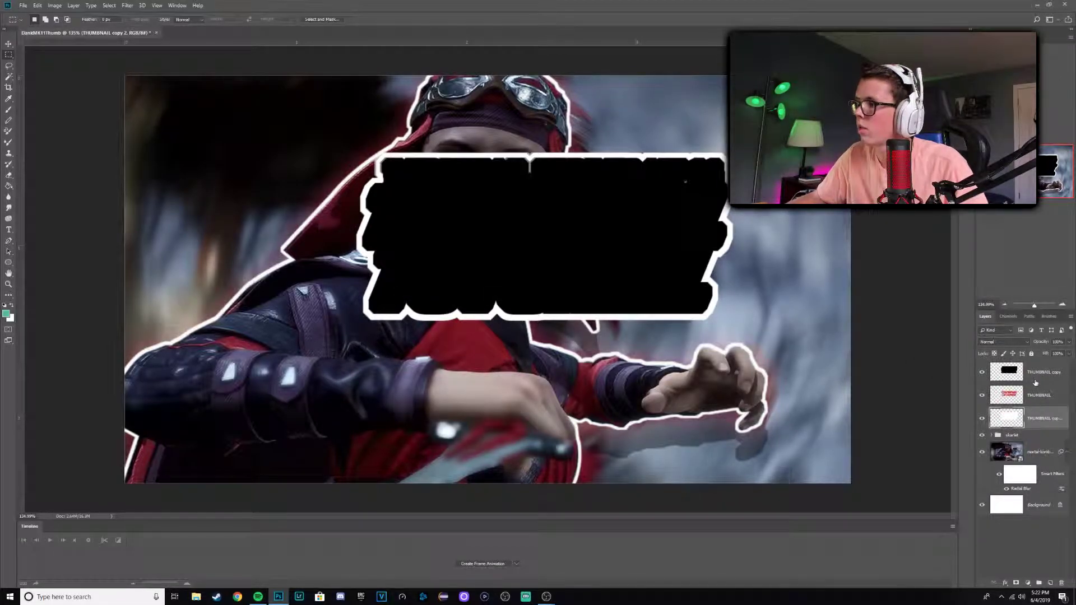
pyautogui.click(1043, 388)
pyautogui.hotkey('ctrl', ']')
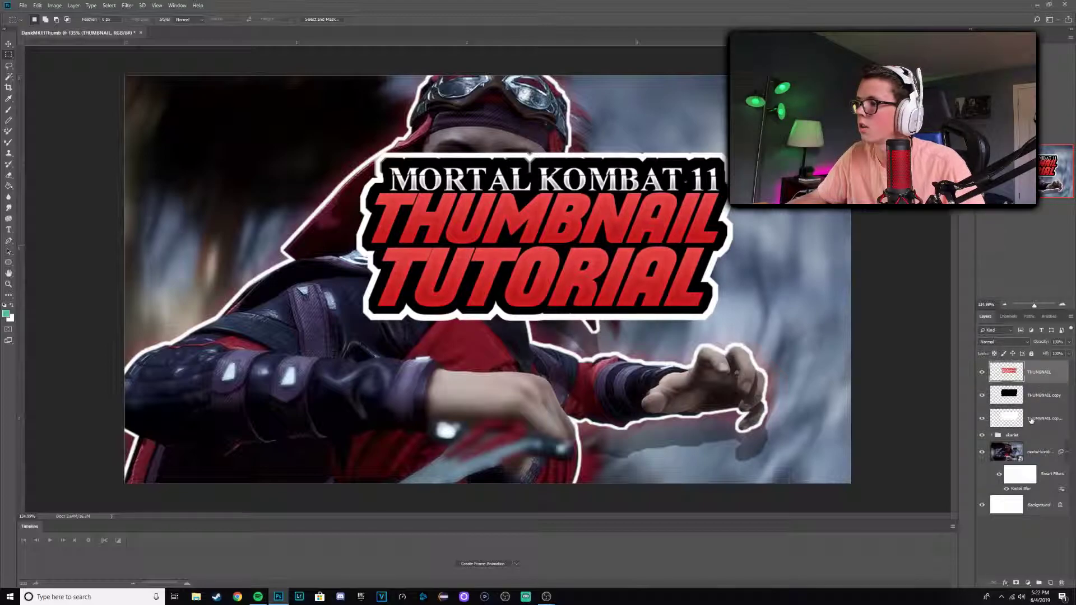
pyautogui.keyDown('shift'); pyautogui.click(1031, 421); pyautogui.keyUp('shift')
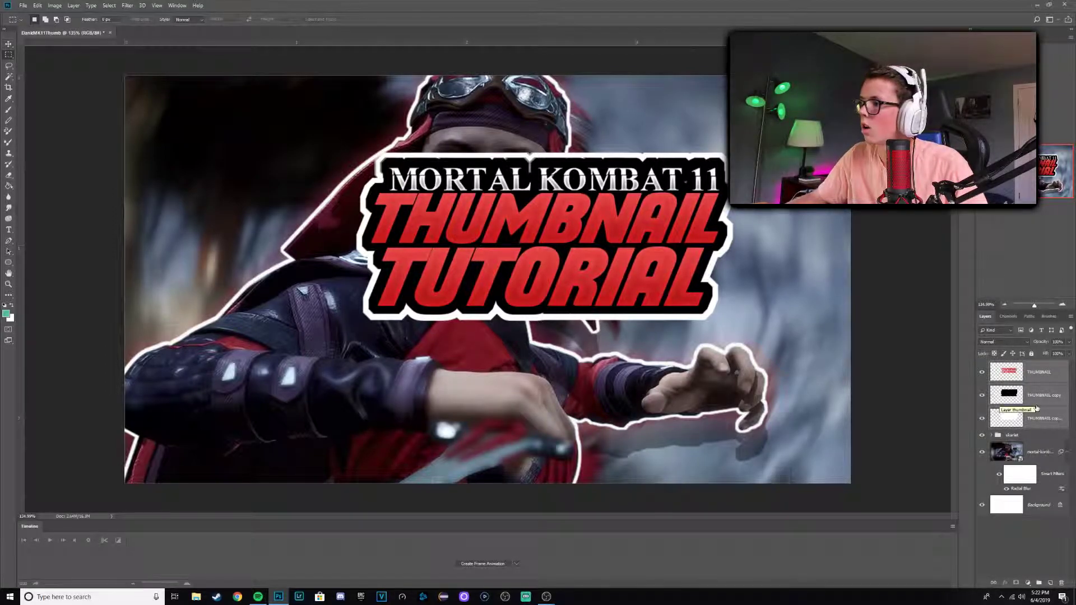
pyautogui.hotkey('ctrl', 'g')
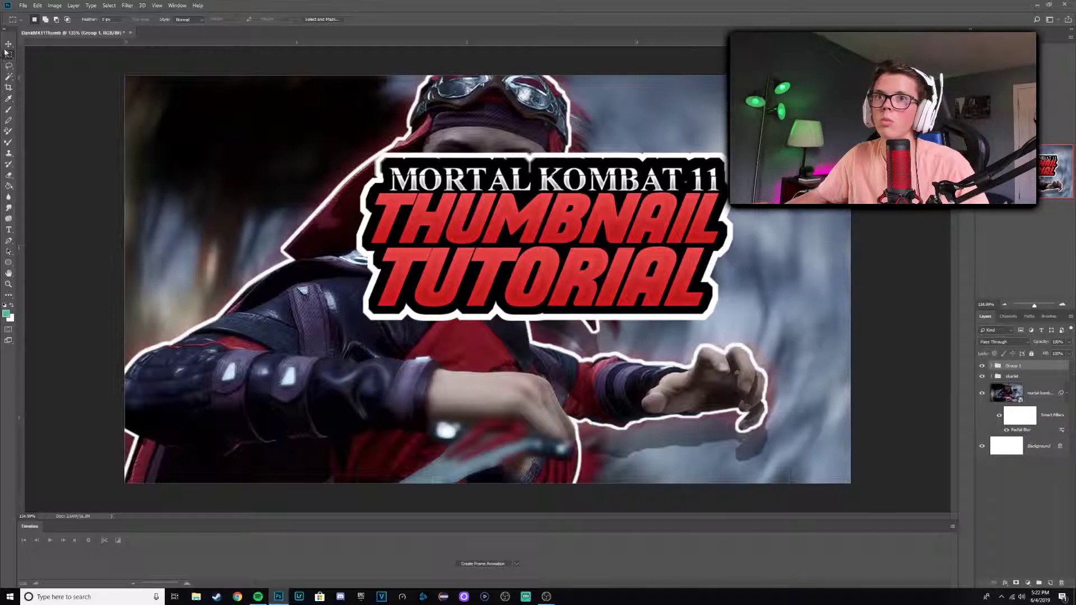
# Shrink the title group and move it to the image's upper right, and shift the skarlet group to the left
pyautogui.hotkey('ctrl', 't')
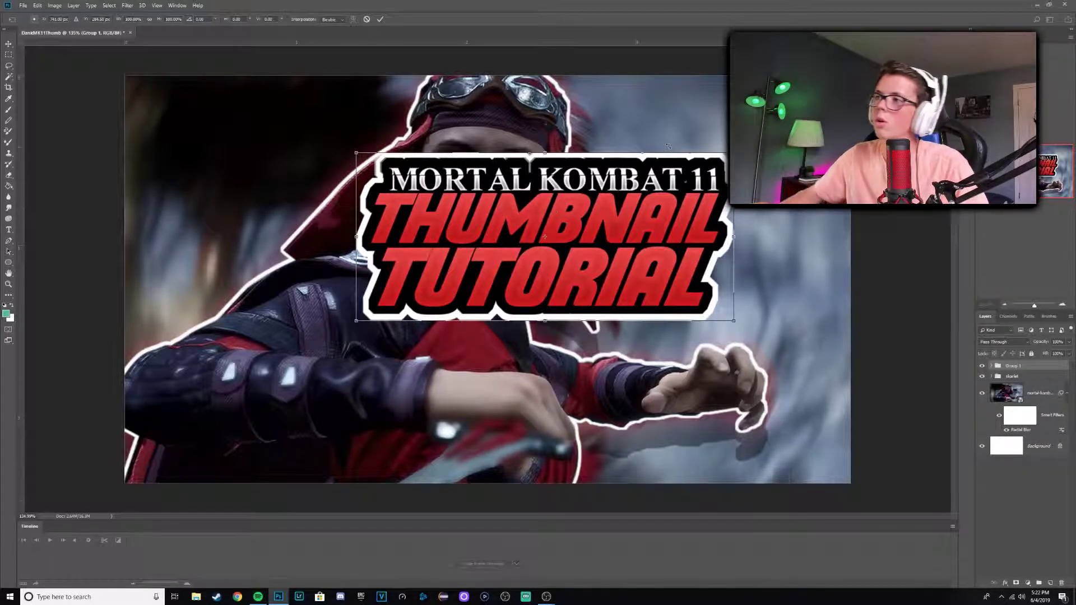
pyautogui.moveTo(668, 146); pyautogui.dragTo(816, 80)
pyautogui.click(1014, 379)
pyautogui.hotkey('ctrl', 't')
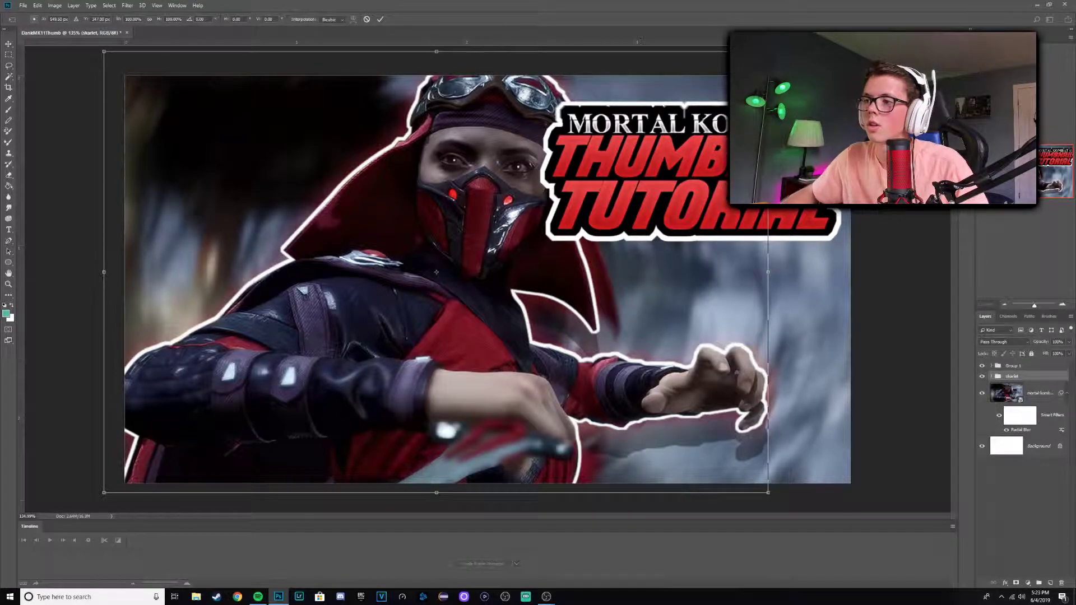
pyautogui.moveTo(436, 272); pyautogui.dragTo(339, 262)
pyautogui.press('Return')
# Enlarge the title group and place it directly beside the character's face in the image's upper right
pyautogui.click(1014, 365)
pyautogui.hotkey('ctrl', 't')
pyautogui.moveTo(785, 233); pyautogui.dragTo(844, 262)
pyautogui.moveTo(752, 185); pyautogui.dragTo(718, 184)
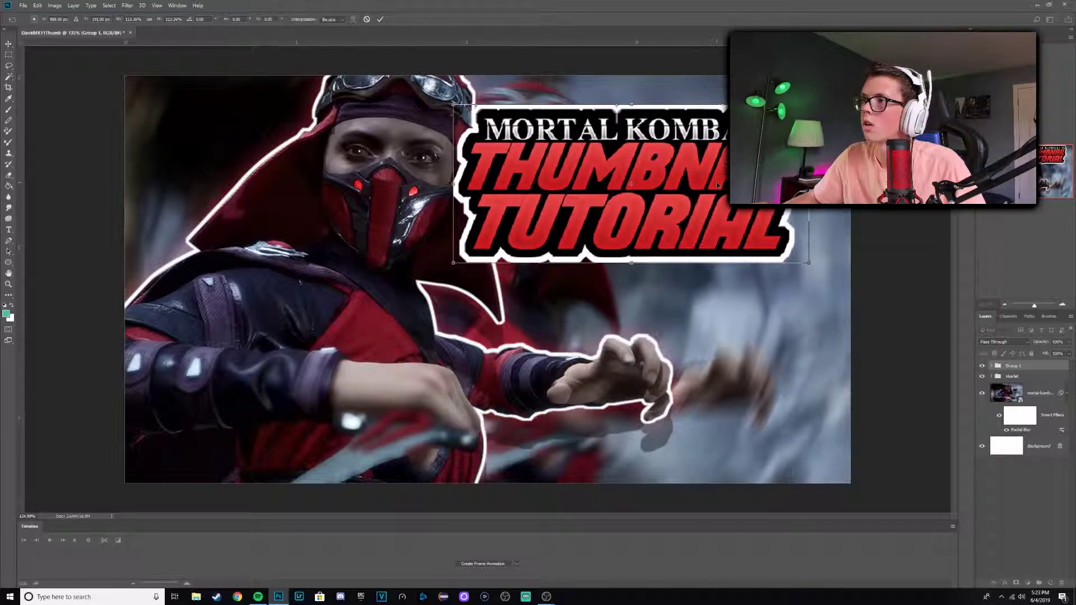
pyautogui.moveTo(809, 105); pyautogui.dragTo(836, 96)
pyautogui.press('Return')
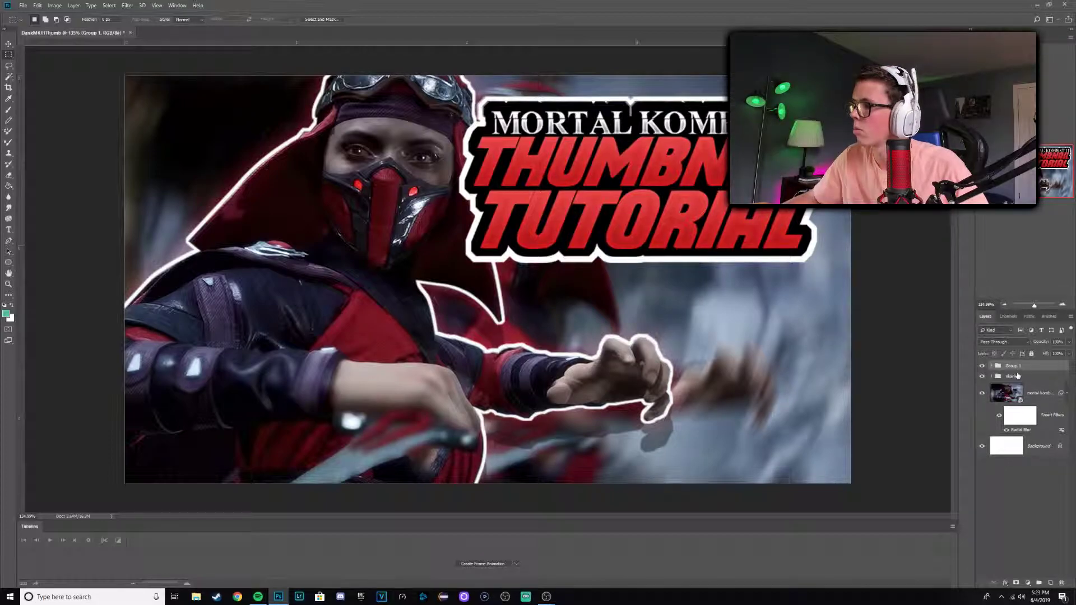
# Put the title group, the skarlet group and the blurred background image into one group named thumb
pyautogui.moveTo(1018, 372); pyautogui.dragTo(1028, 423)
pyautogui.hotkey('ctrl', 'z')
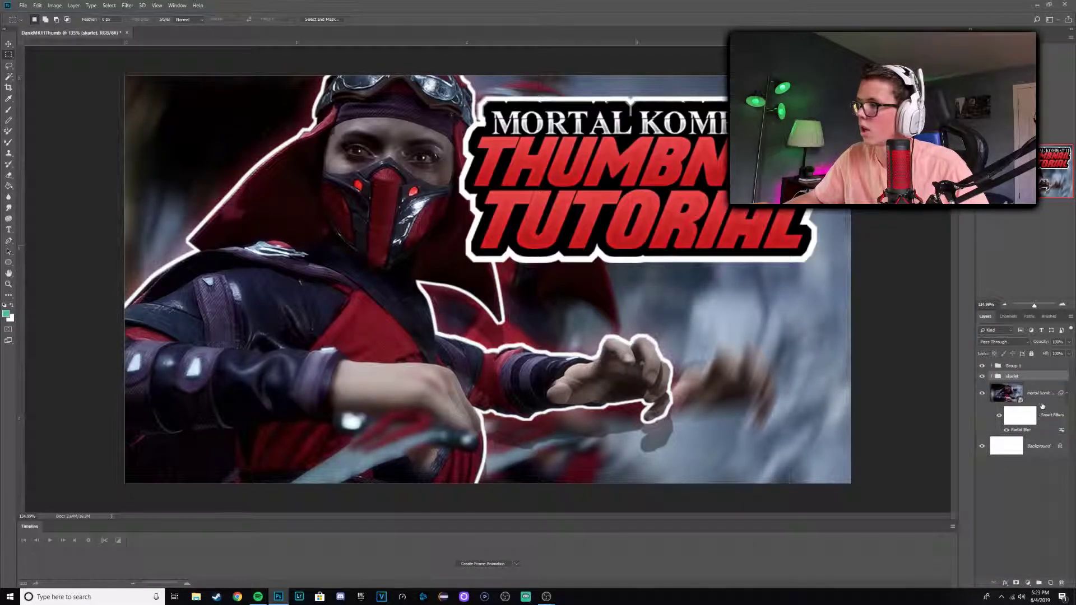
pyautogui.moveTo(1025, 373); pyautogui.dragTo(1024, 382)
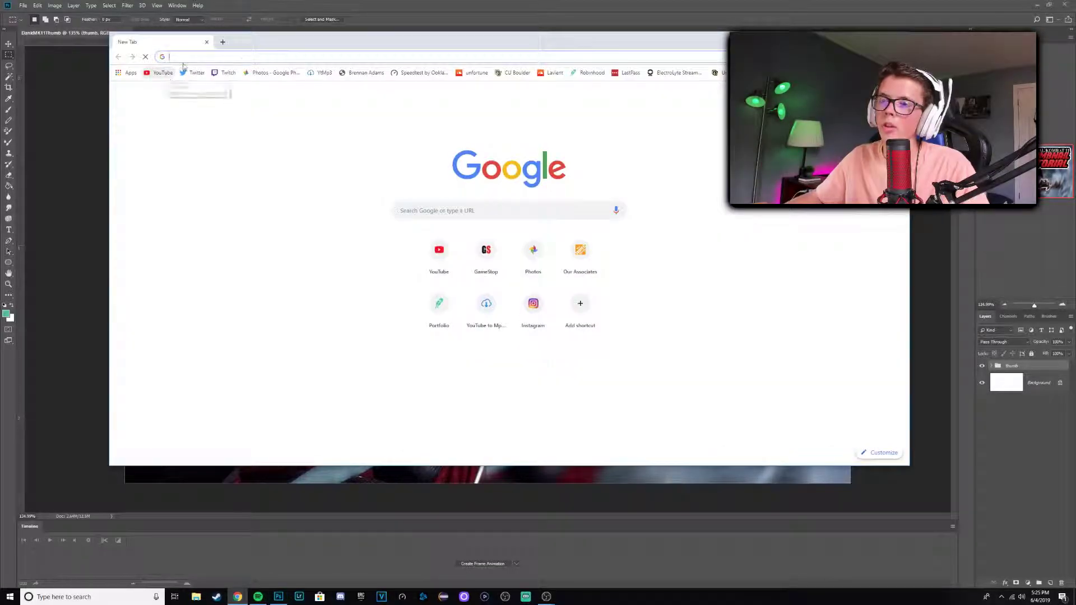
# Switch to Chrome and search Google Images for "anime fire png"
pyautogui.click(238, 597)
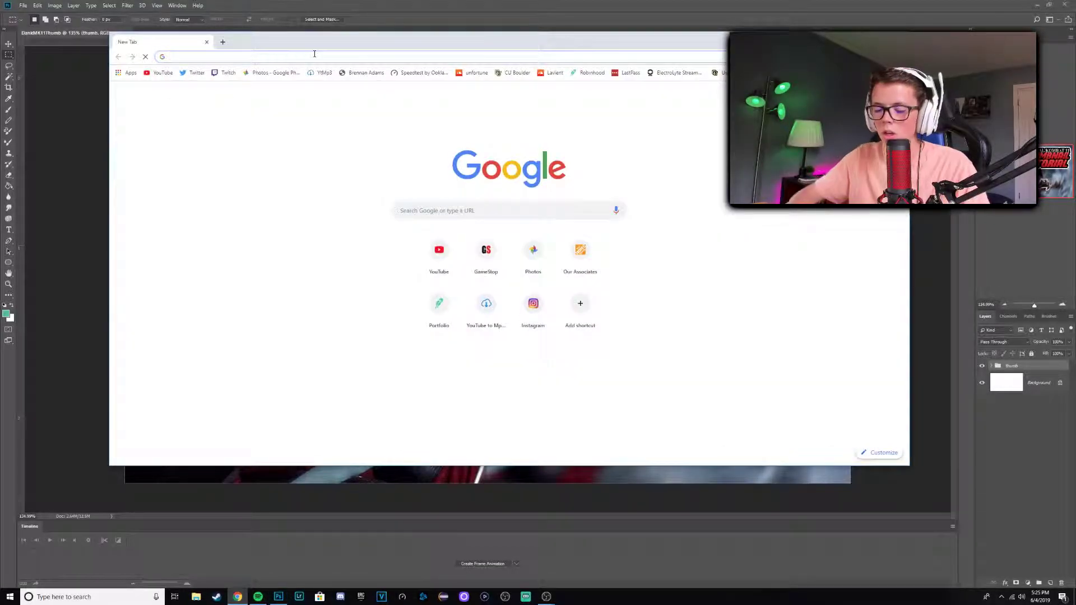
pyautogui.write('animke')
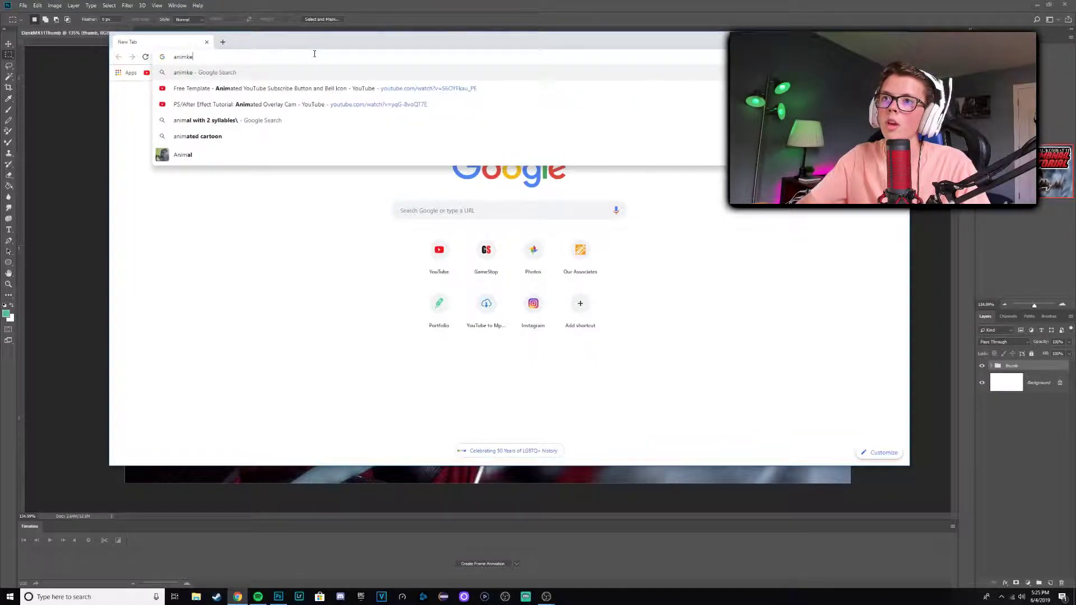
pyautogui.press('BackSpace')
pyautogui.press('BackSpace')
pyautogui.write('e frir')
pyautogui.press('BackSpace')
pyautogui.write('e')
pyautogui.press('BackSpace')
pyautogui.press('BackSpace')
pyautogui.press('BackSpace')
pyautogui.write('ire ')
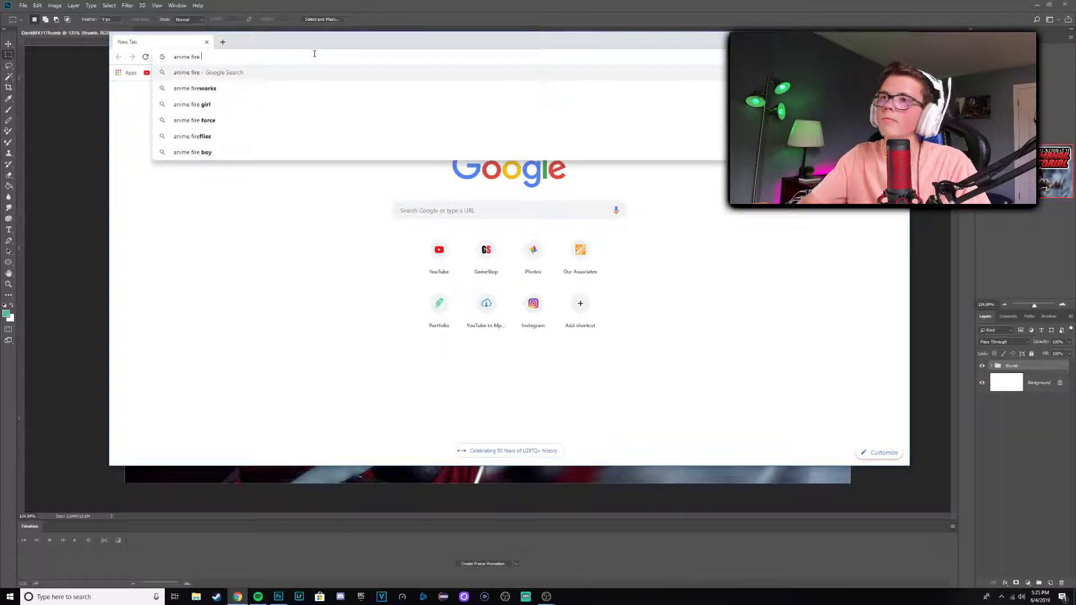
pyautogui.write('png')
pyautogui.press('Return')
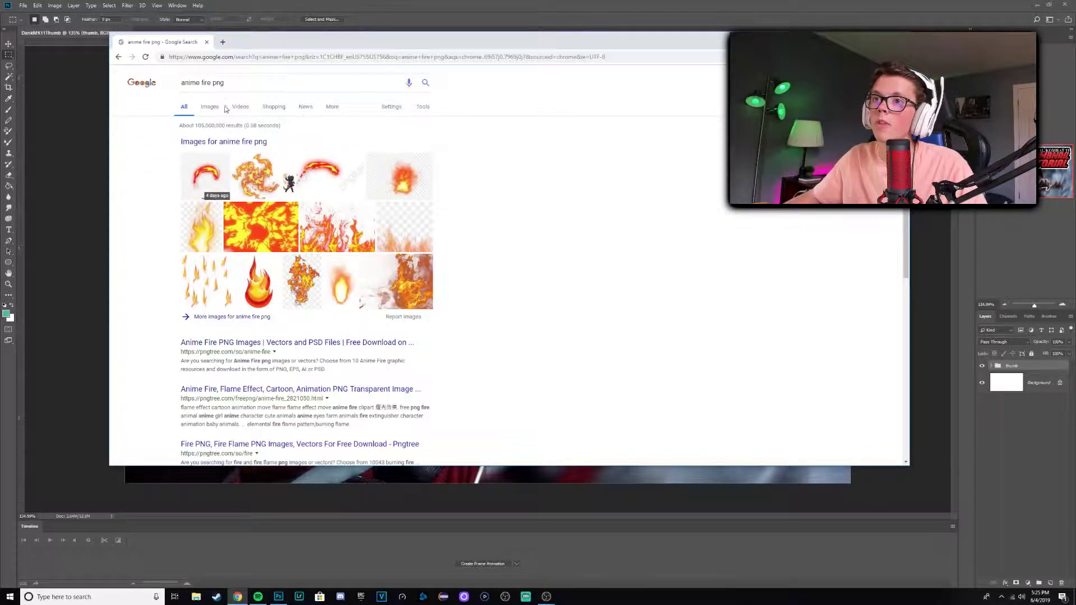
pyautogui.click(210, 107)
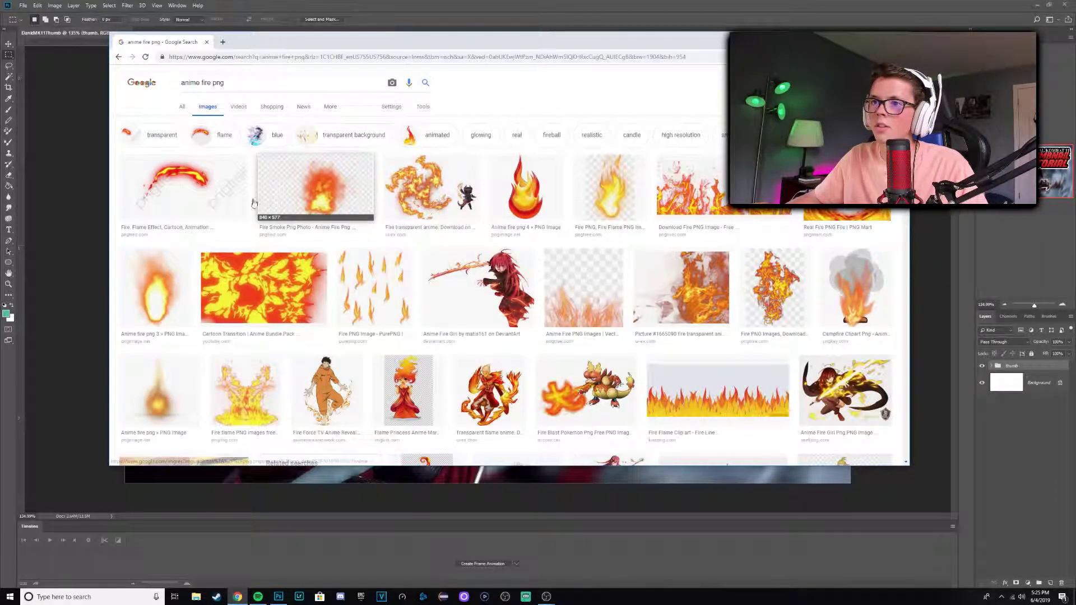
# Preview the curved cartoon flame effect, browse the image results for usable fire artwork, and open the yellow flame PNG result
pyautogui.click(241, 204)
pyautogui.scroll(-5, 254, 230)
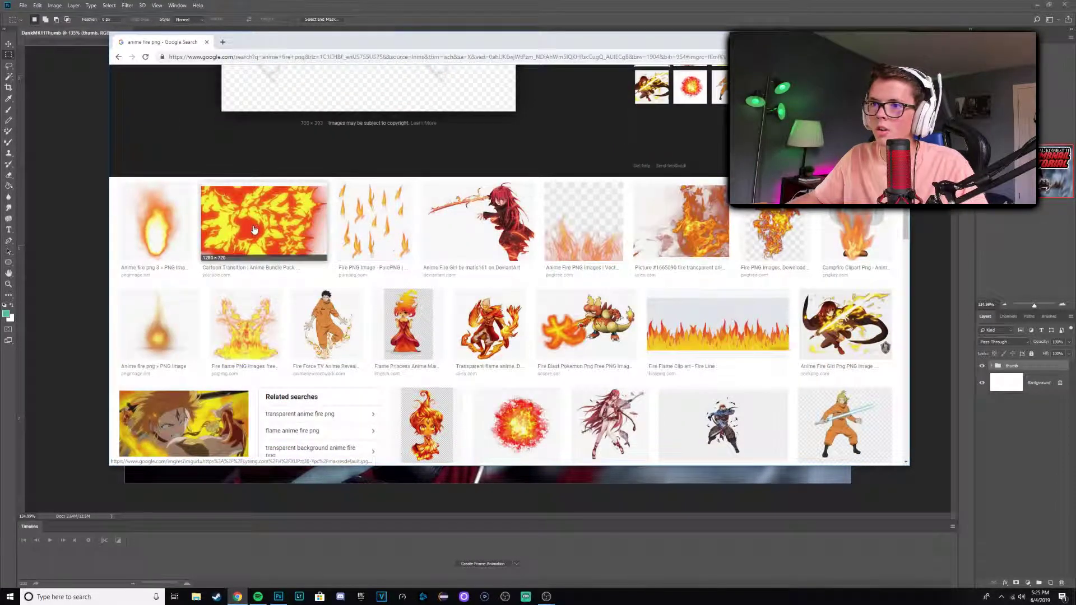
pyautogui.scroll(-15, 254, 230)
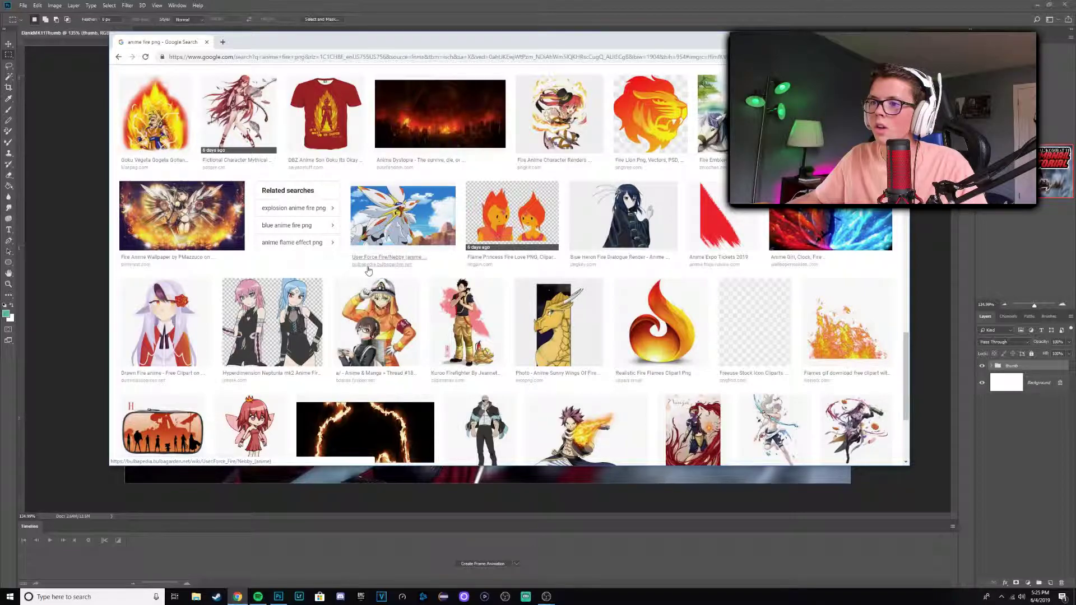
pyautogui.scroll(-10, 613, 381)
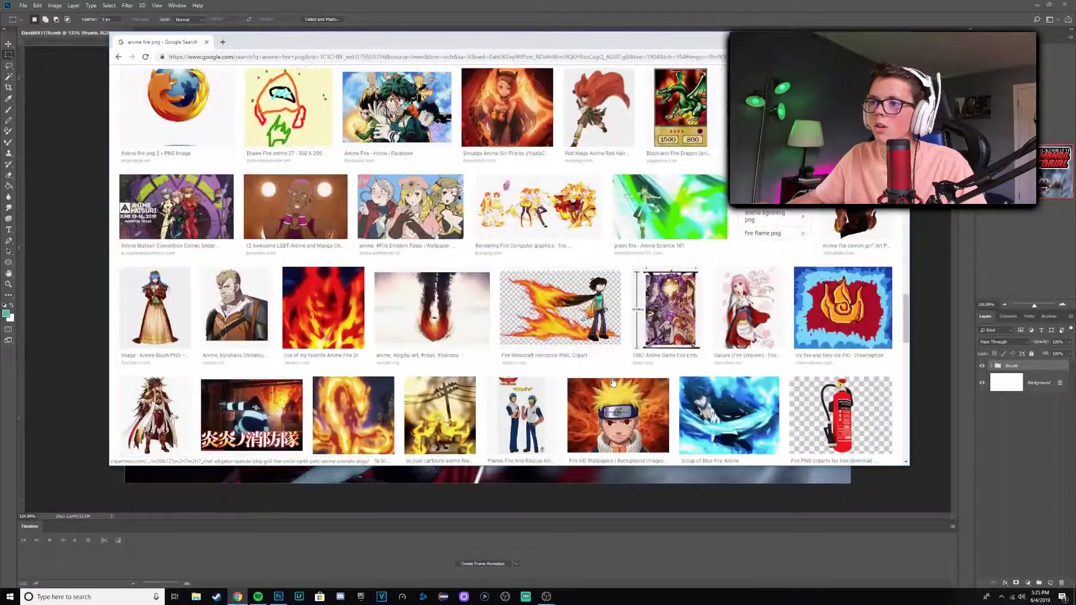
pyautogui.scroll(-3, 614, 383)
pyautogui.scroll(-5, 613, 381)
pyautogui.scroll(15, 622, 364)
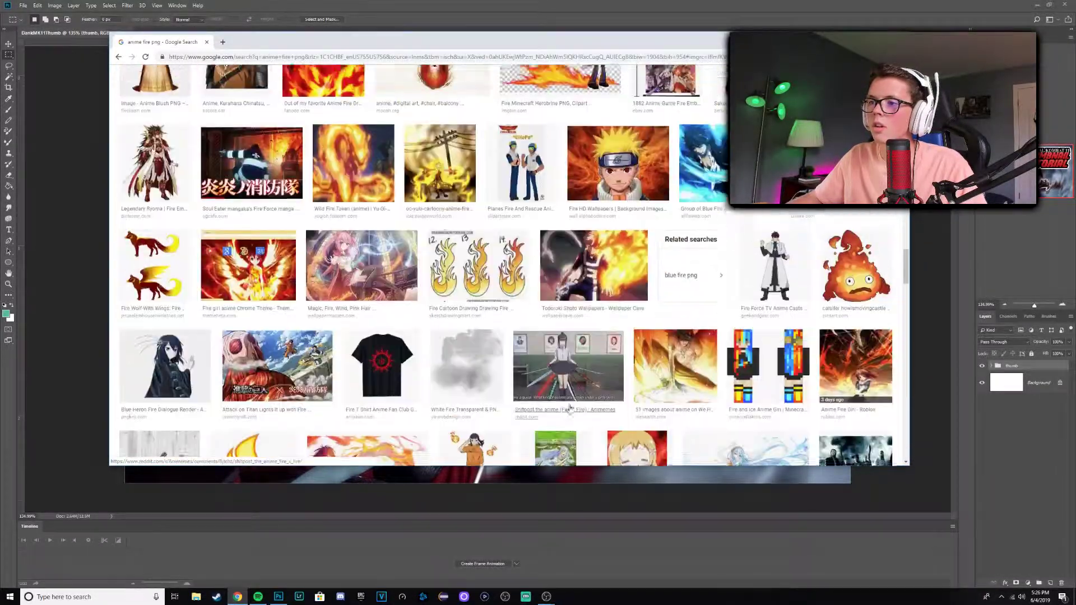
pyautogui.scroll(15, 634, 347)
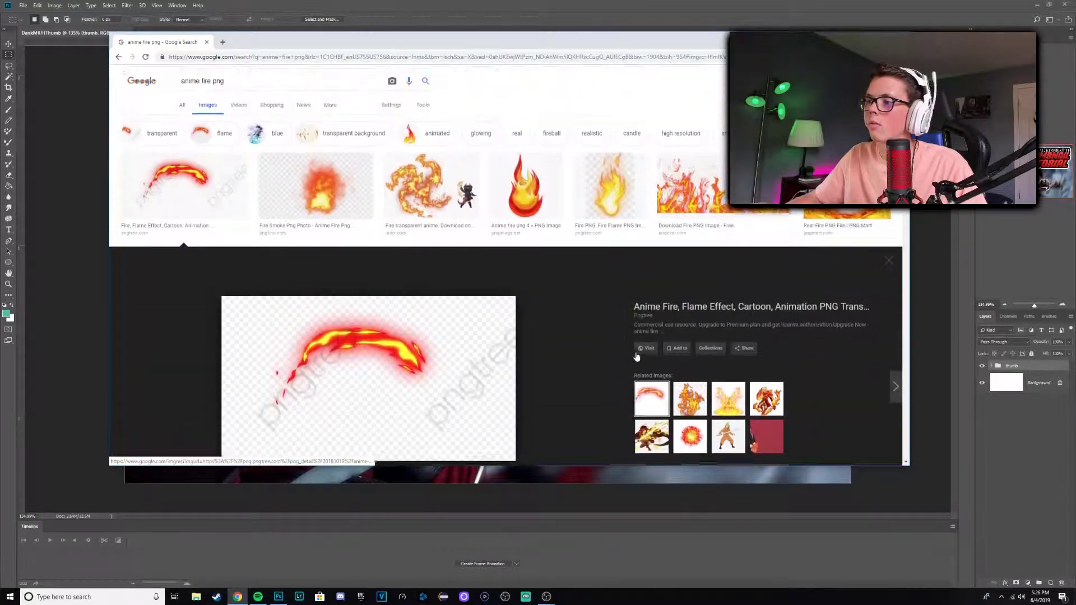
pyautogui.click(613, 195)
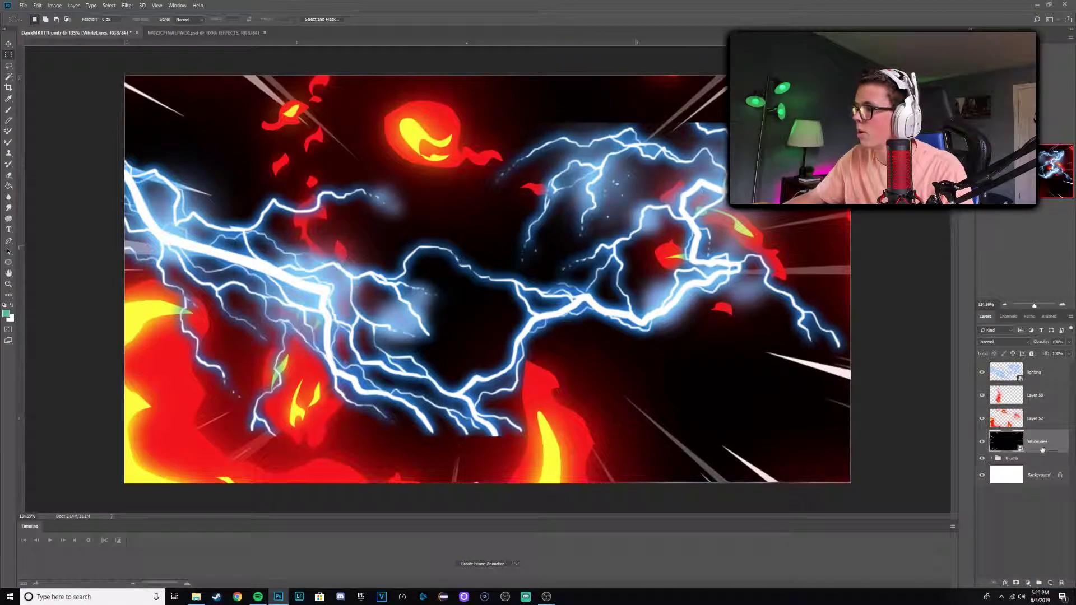
# Hide the lighting layer and both flame layers so only the white speed-line layer covers the thumb group
pyautogui.click(982, 396)
pyautogui.click(982, 395)
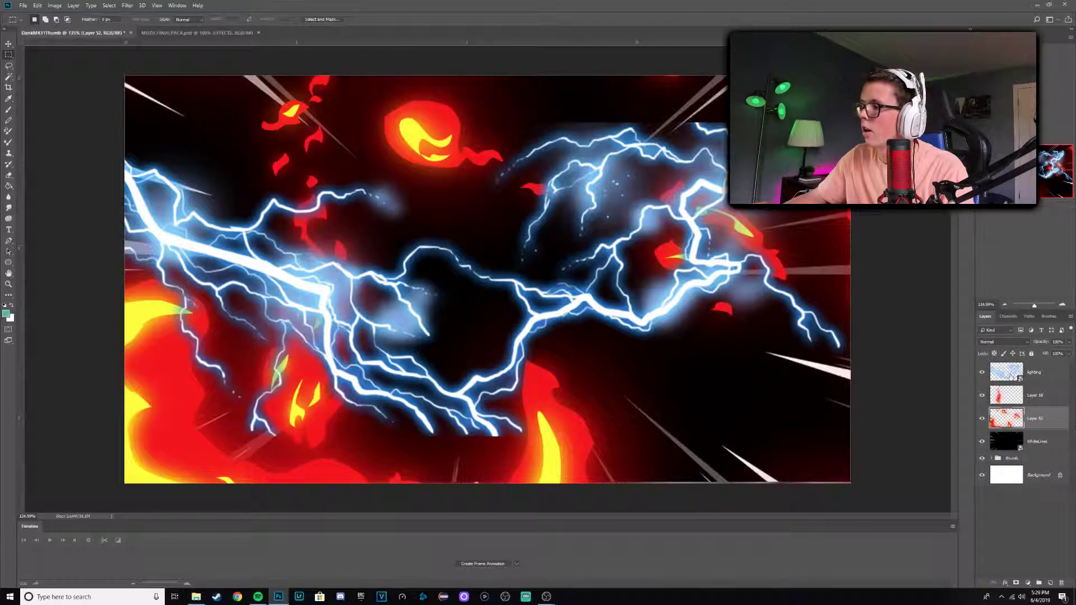
pyautogui.click(1054, 377)
pyautogui.click(982, 373)
pyautogui.click(982, 395)
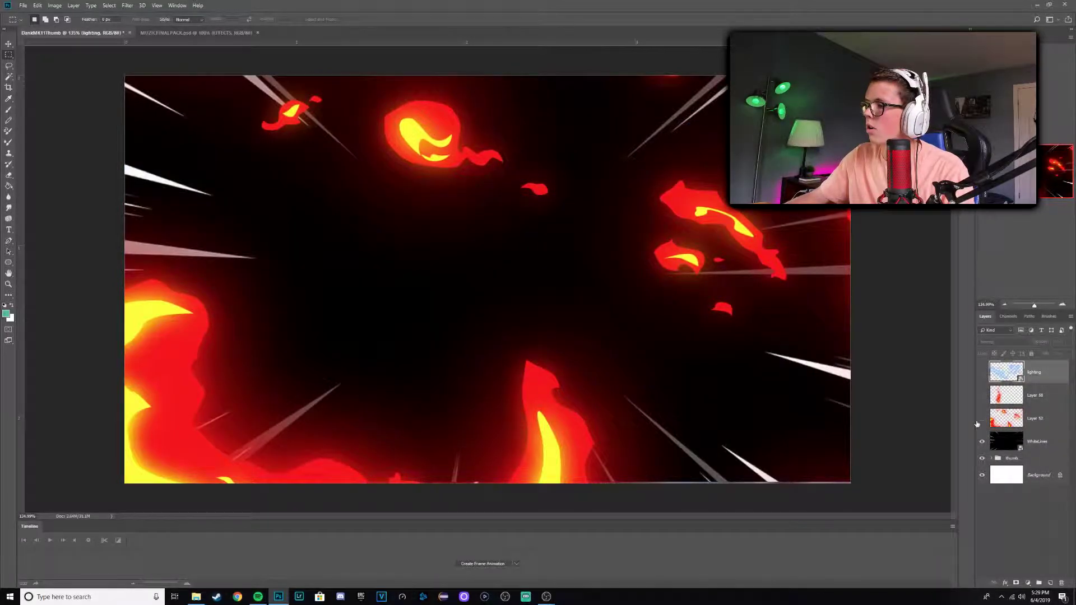
pyautogui.click(982, 418)
# Set the blend mode of the white speed-line layer to Screen
pyautogui.click(998, 452)
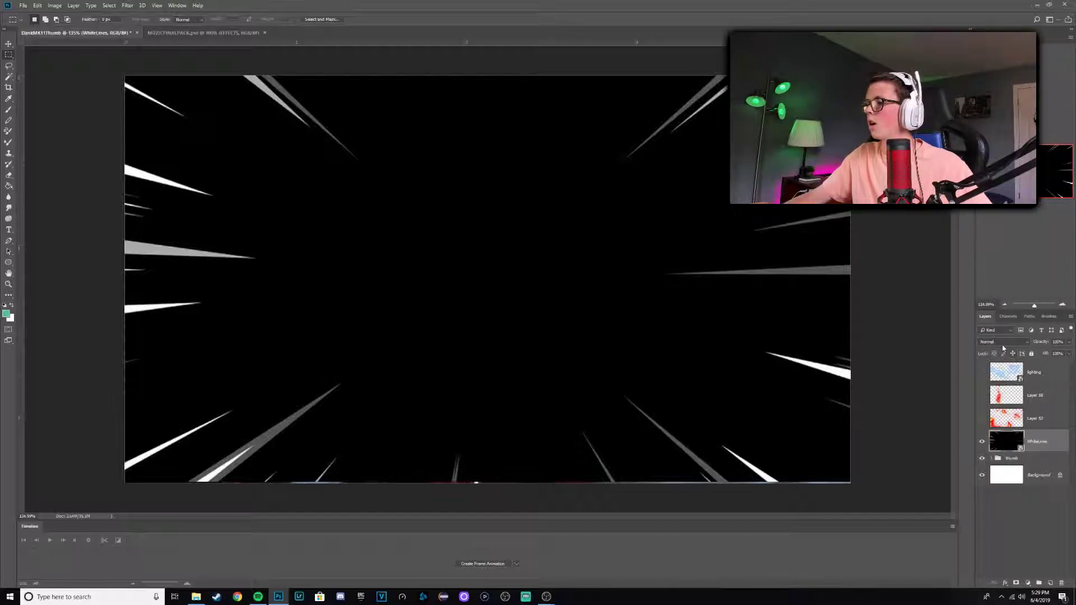
pyautogui.press('v')
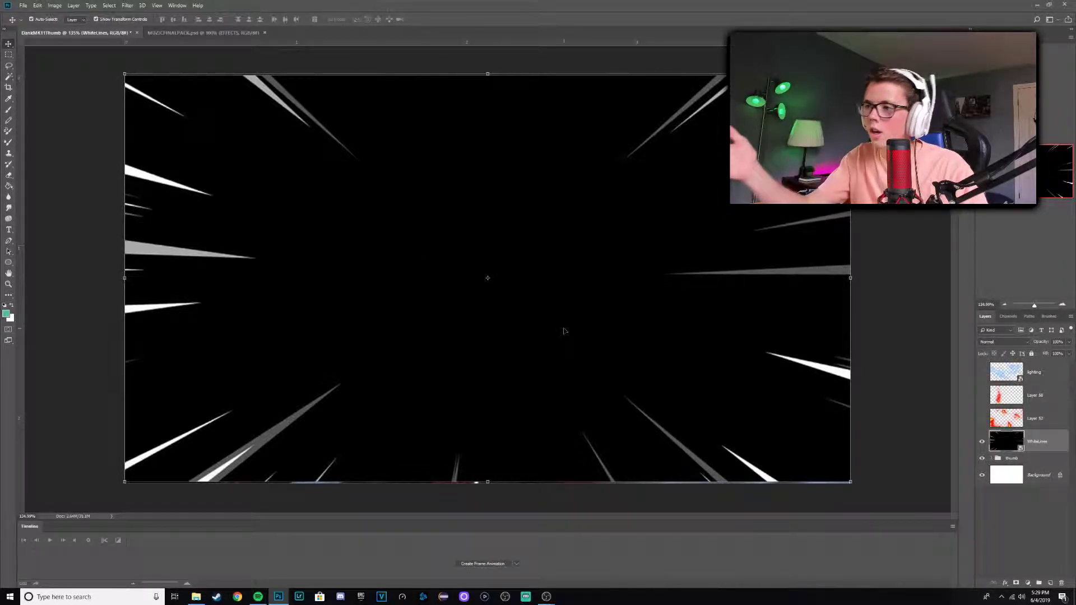
pyautogui.click(996, 344)
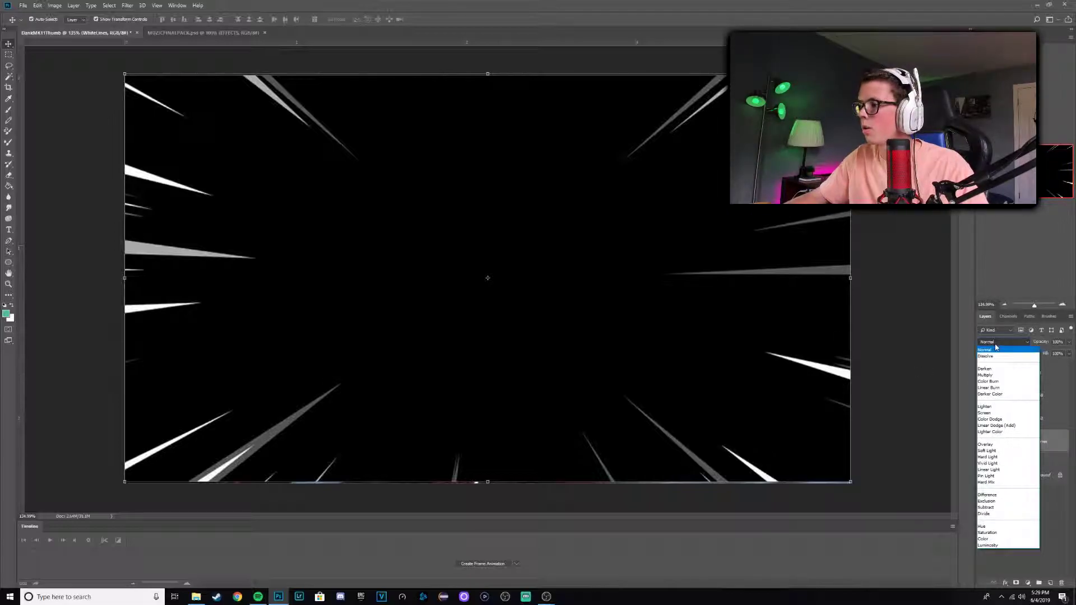
pyautogui.click(1002, 416)
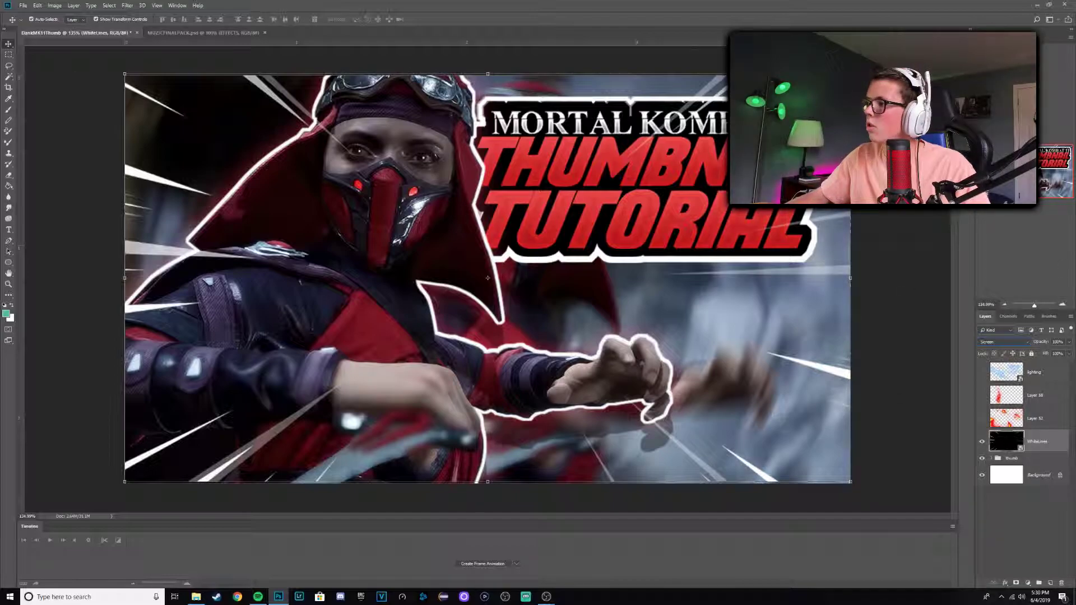
# Scale the white speed-line layer up until it extends well beyond the canvas on all sides
pyautogui.moveTo(1037, 307); pyautogui.dragTo(1036, 308)
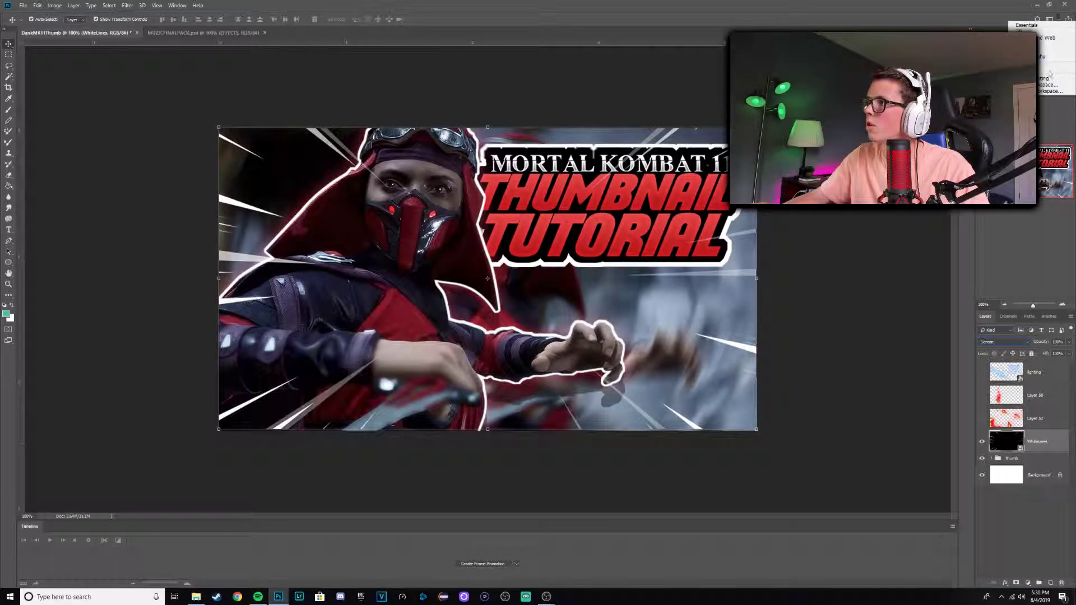
pyautogui.moveTo(1033, 306)
pyautogui.mouseDown()
pyautogui.moveTo(1024, 307)
pyautogui.moveTo(1032, 305)
pyautogui.mouseUp()
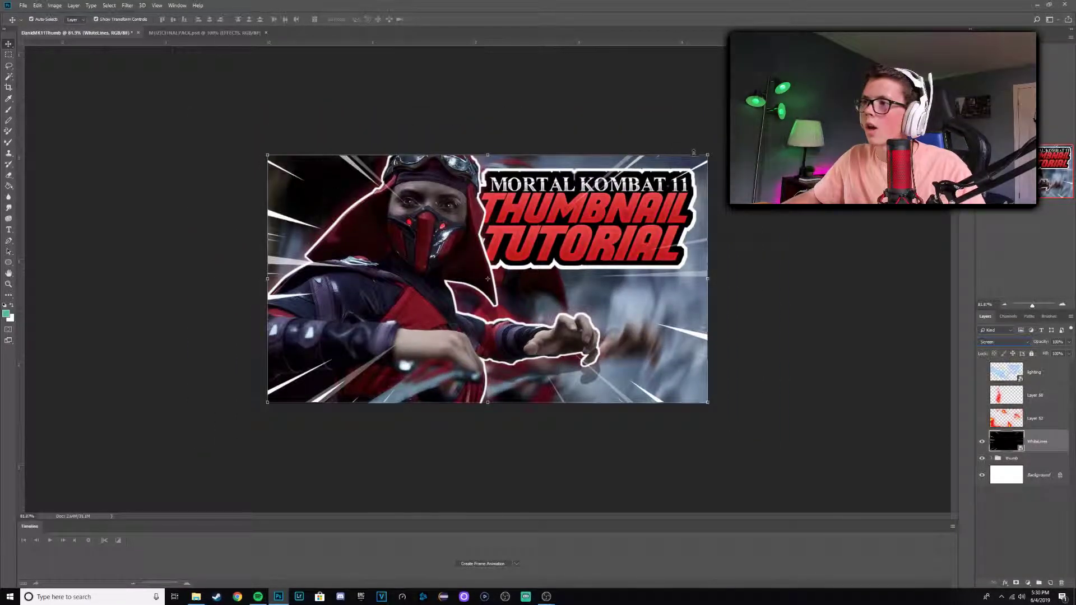
pyautogui.moveTo(710, 153); pyautogui.dragTo(1037, 73)
pyautogui.moveTo(1032, 306); pyautogui.dragTo(1027, 307)
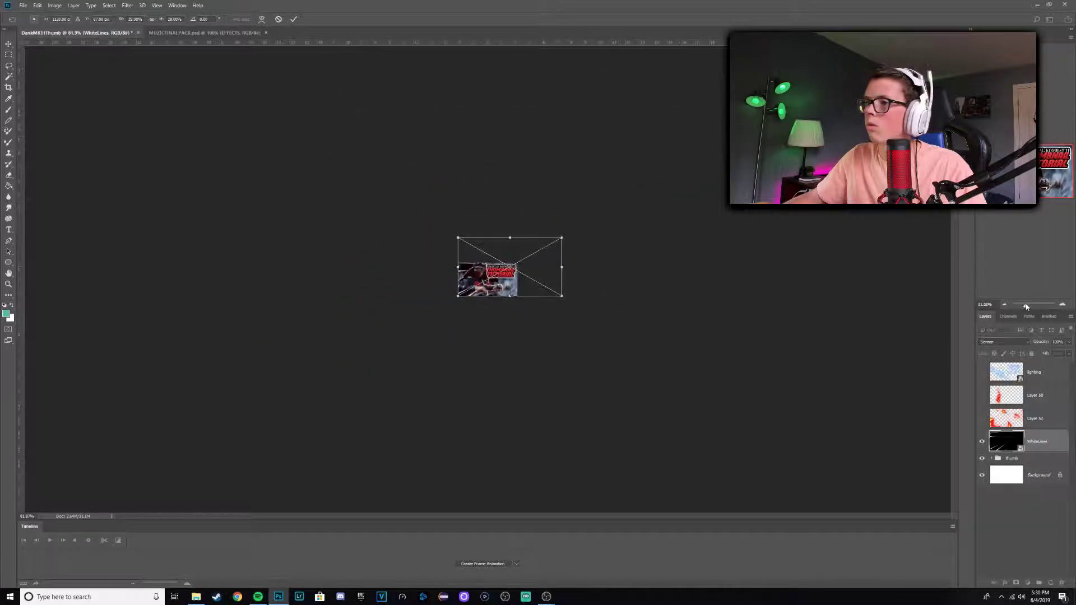
pyautogui.moveTo(469, 296); pyautogui.dragTo(415, 319)
pyautogui.moveTo(1028, 308); pyautogui.dragTo(1032, 309)
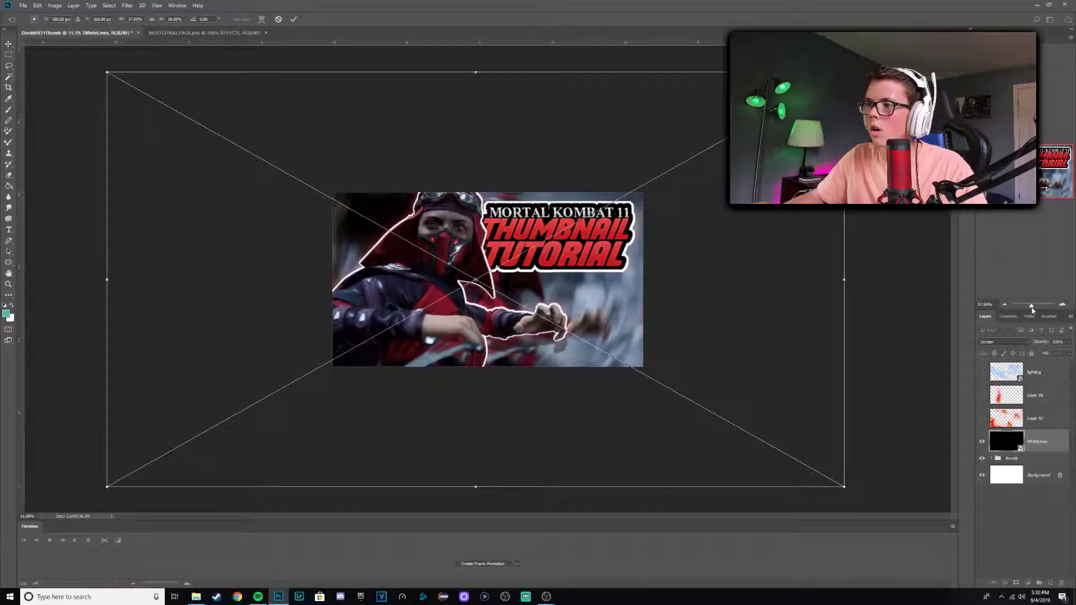
# Reduce and recentre the white speed-line layer so it extends only slightly beyond the canvas and its streaks reach the image edges
pyautogui.moveTo(846, 488); pyautogui.dragTo(636, 365)
pyautogui.moveTo(524, 291); pyautogui.dragTo(655, 343)
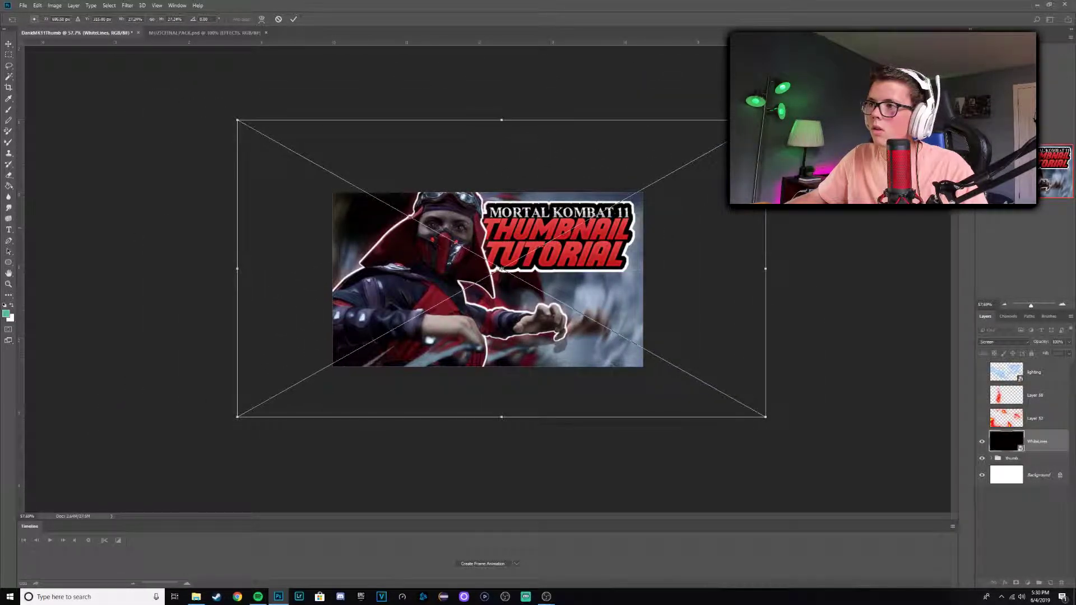
pyautogui.moveTo(766, 120); pyautogui.dragTo(659, 180)
pyautogui.moveTo(550, 283); pyautogui.dragTo(590, 264)
pyautogui.press('Return')
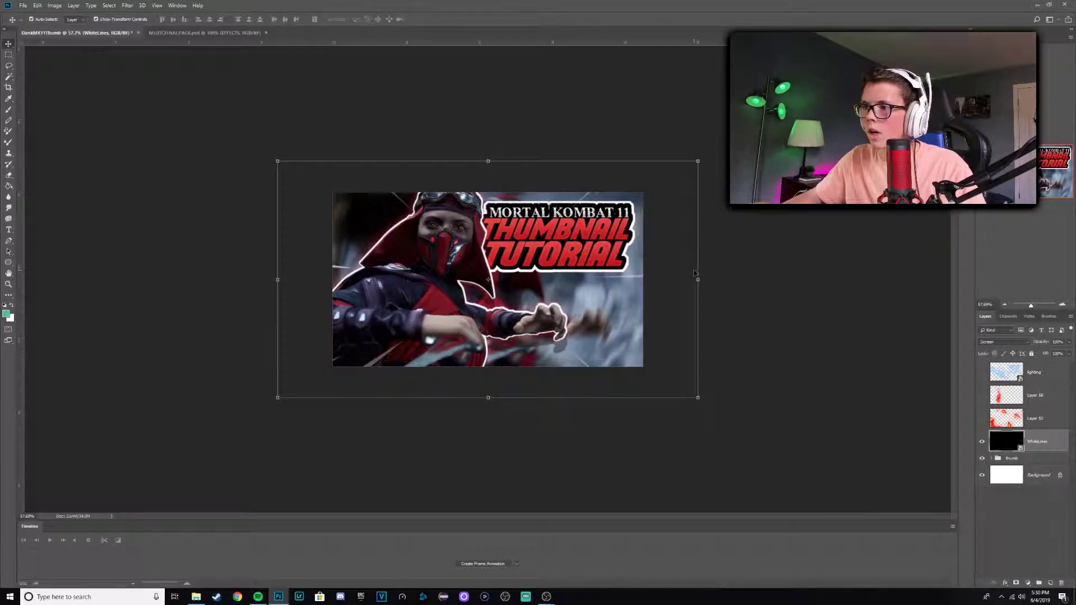
pyautogui.moveTo(697, 162); pyautogui.dragTo(668, 184)
pyautogui.press('Return')
# Move the white speed-line layer into the thumb group, between the TEXT layer and the blurred background image
pyautogui.moveTo(1037, 442); pyautogui.dragTo(1051, 487)
pyautogui.click(993, 460)
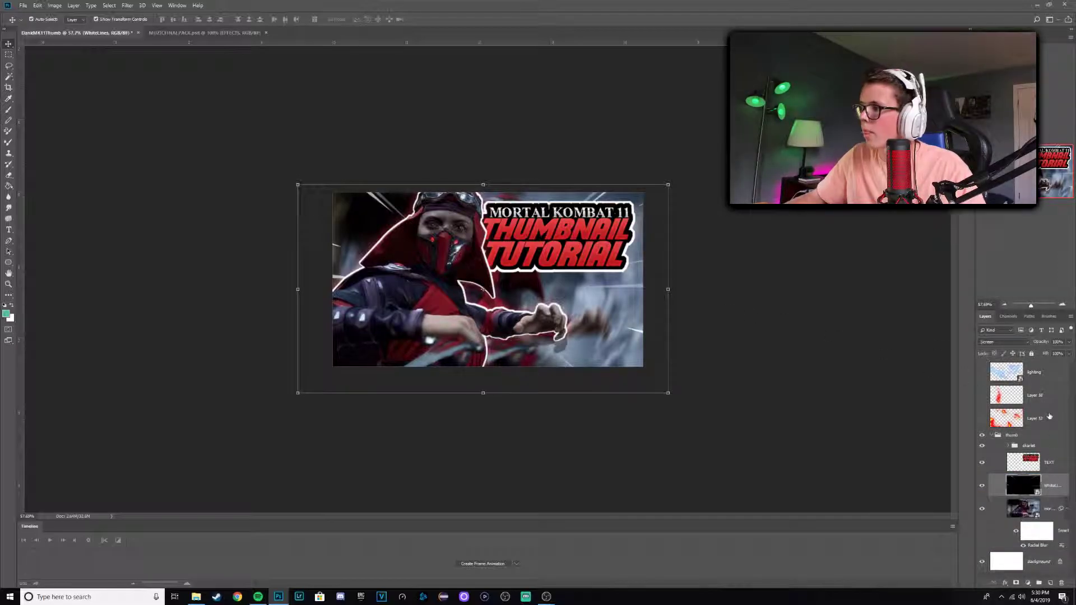
pyautogui.click(994, 435)
# Show Layer 52 and erase its flames over the face and title with a large eraser, keeping the flames along the lower edge
pyautogui.click(982, 419)
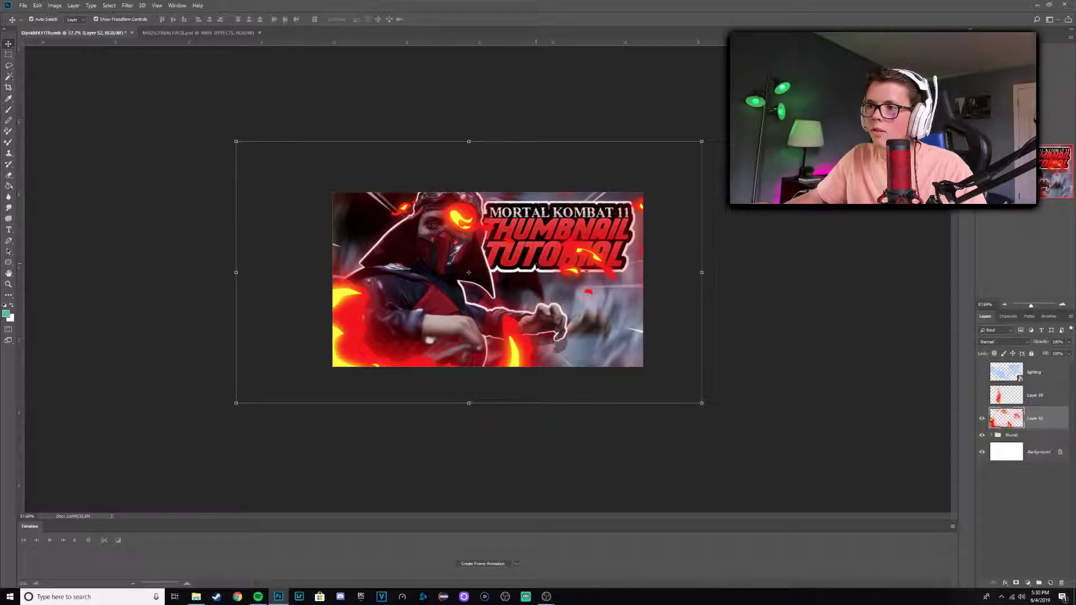
pyautogui.press('e')
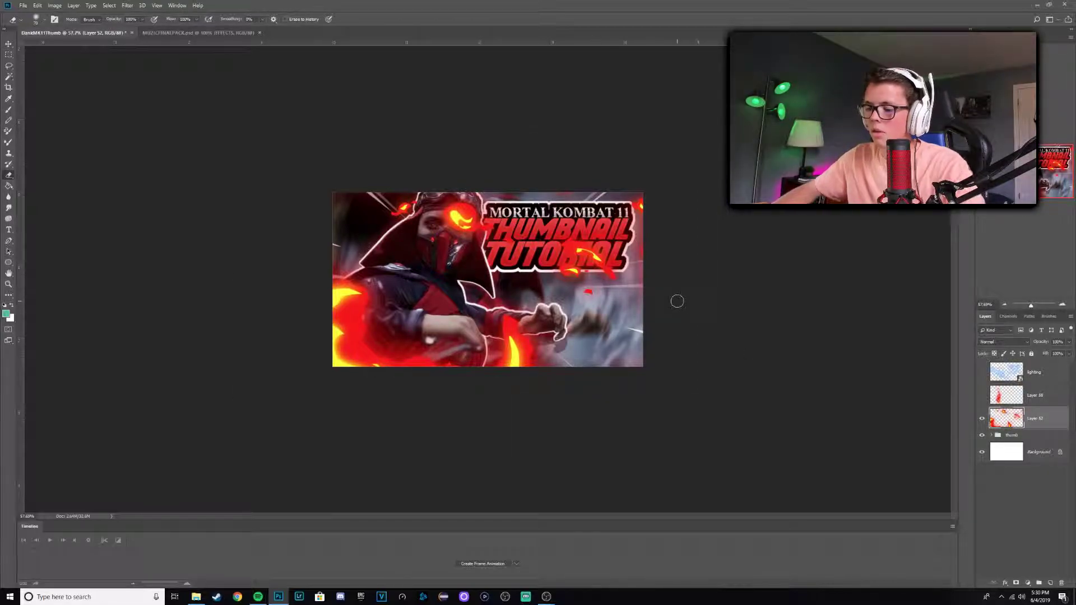
pyautogui.press(']')
pyautogui.press(']')
pyautogui.press(']')
pyautogui.press(']')
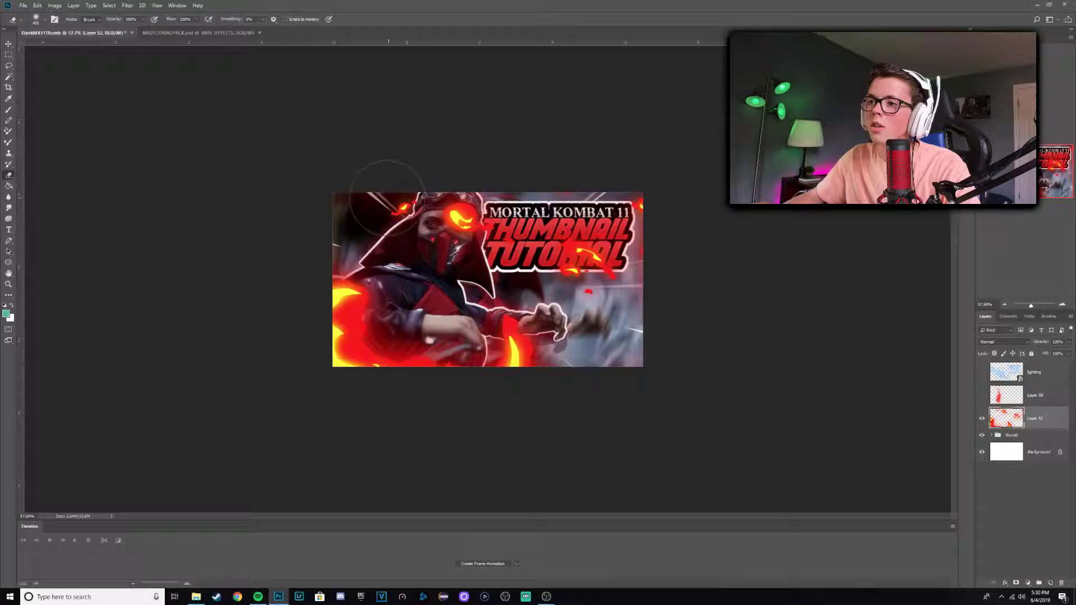
pyautogui.hotkey('ctrl', 'z')
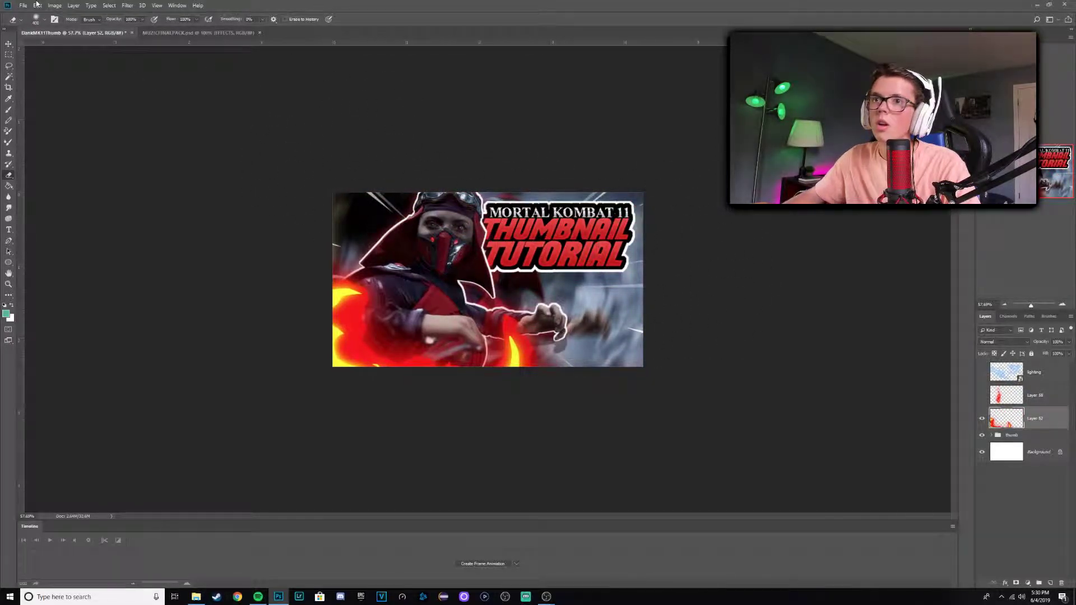
pyautogui.click(36, 19)
pyautogui.click(387, 114)
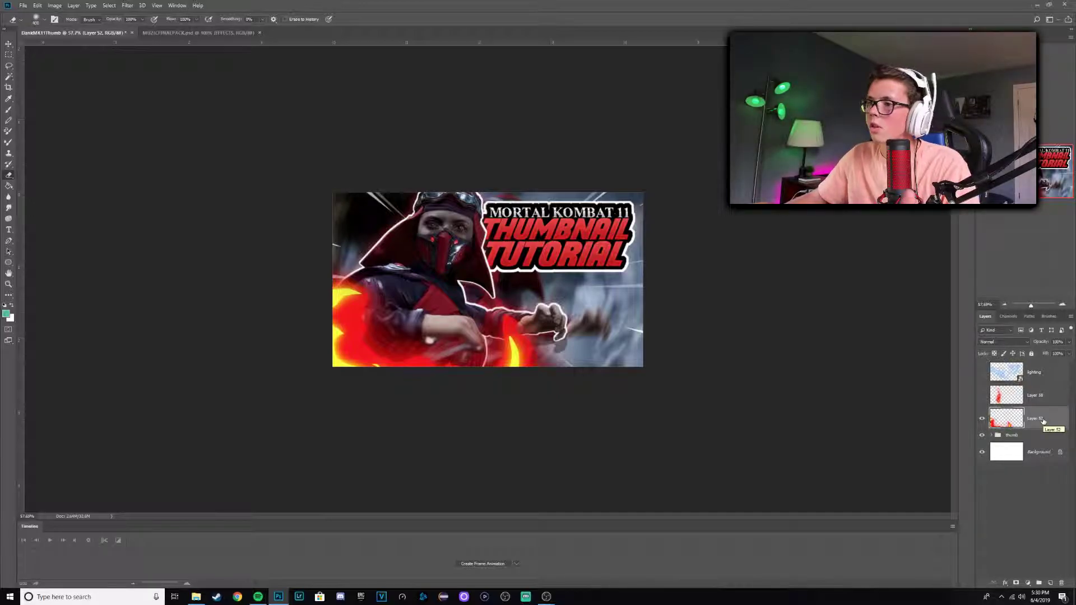
# Show the lighting layer and merge the hidden flame layer with Layer 52
pyautogui.click(982, 372)
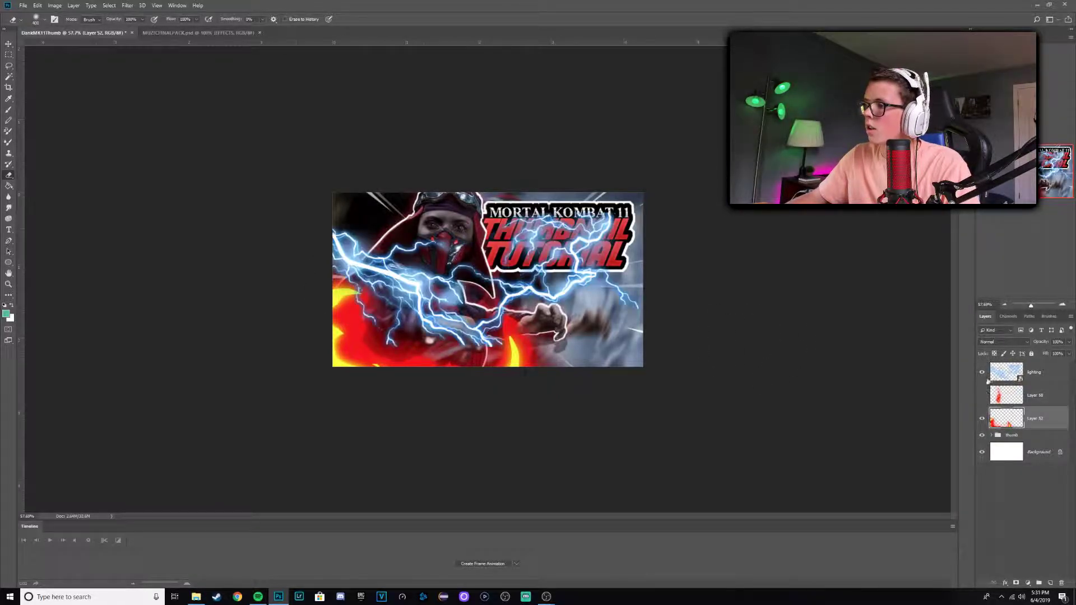
pyautogui.keyDown('shift'); pyautogui.click(1044, 399); pyautogui.keyUp('shift')
pyautogui.hotkey('ctrl', 'e')
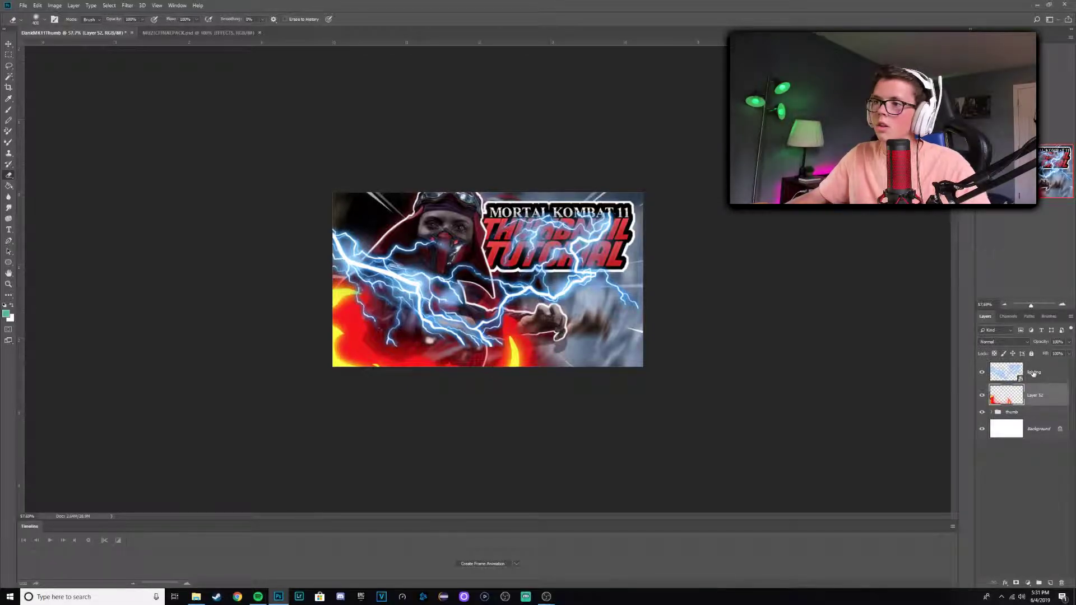
# Transform the lighting layer so the bolts surround the title and the top of the image
pyautogui.click(1034, 373)
pyautogui.hotkey('ctrl', 't')
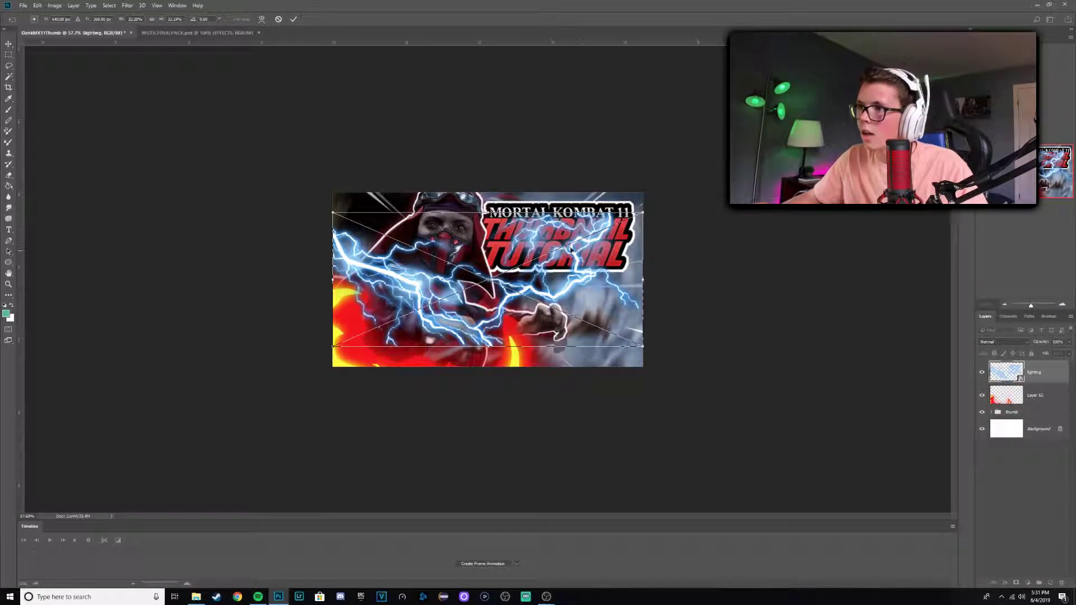
pyautogui.moveTo(666, 197); pyautogui.dragTo(262, 339)
pyautogui.moveTo(533, 297); pyautogui.dragTo(570, 238)
pyautogui.press('Return')
pyautogui.press('e')
# Move the lighting layer into the thumb group, directly above the blurred background image
pyautogui.click(995, 412)
pyautogui.moveTo(1006, 372); pyautogui.dragTo(1026, 475)
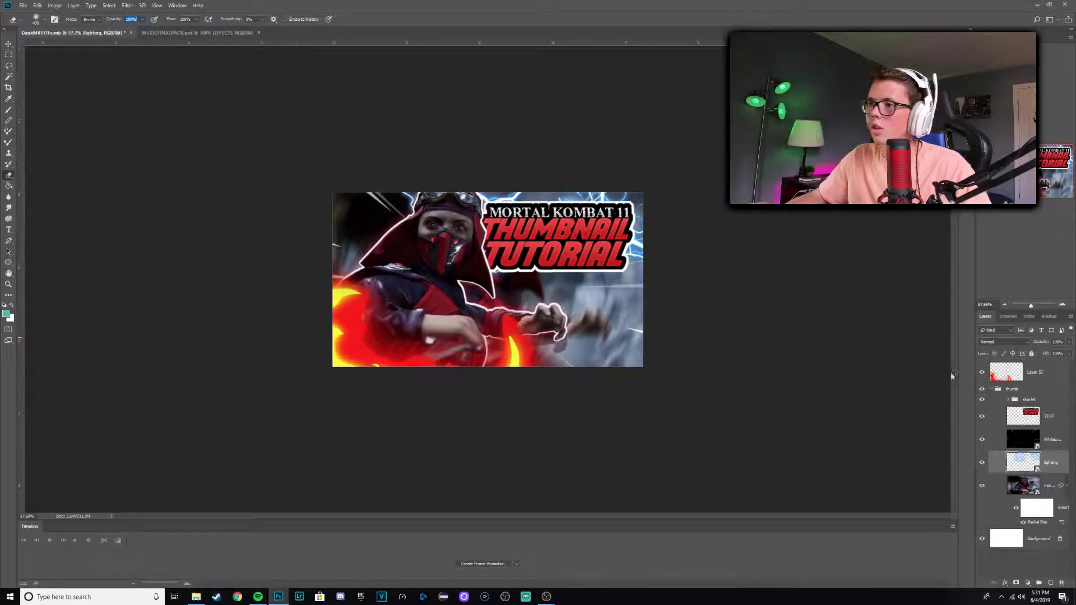
# Switch to a workspace that offers adjustments and add a Hue/Saturation adjustment layer above the lighting layer
pyautogui.click(1066, 465)
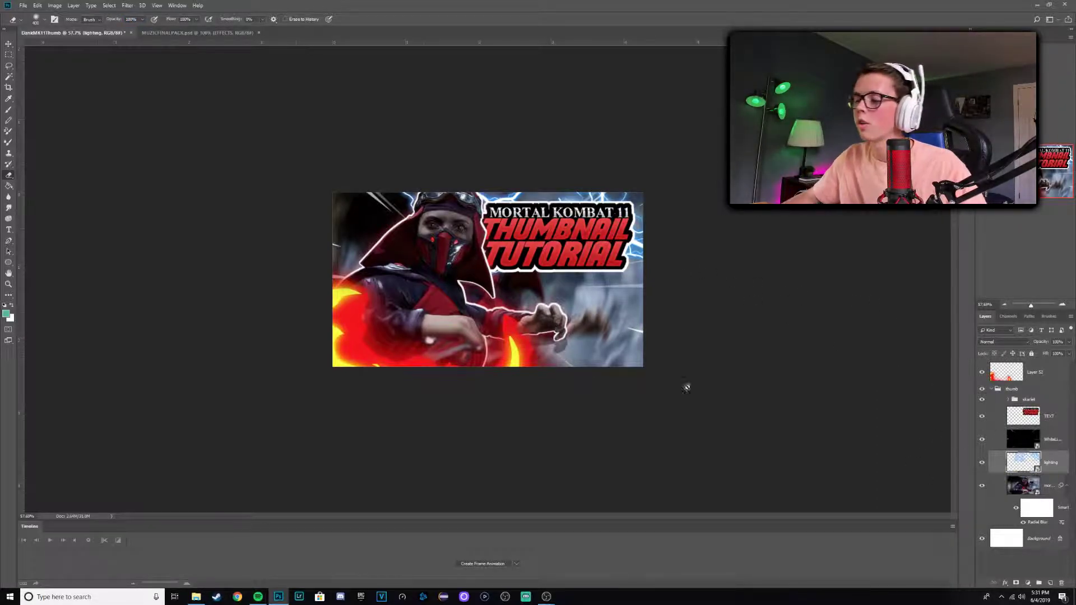
pyautogui.click(1055, 19)
pyautogui.click(1037, 25)
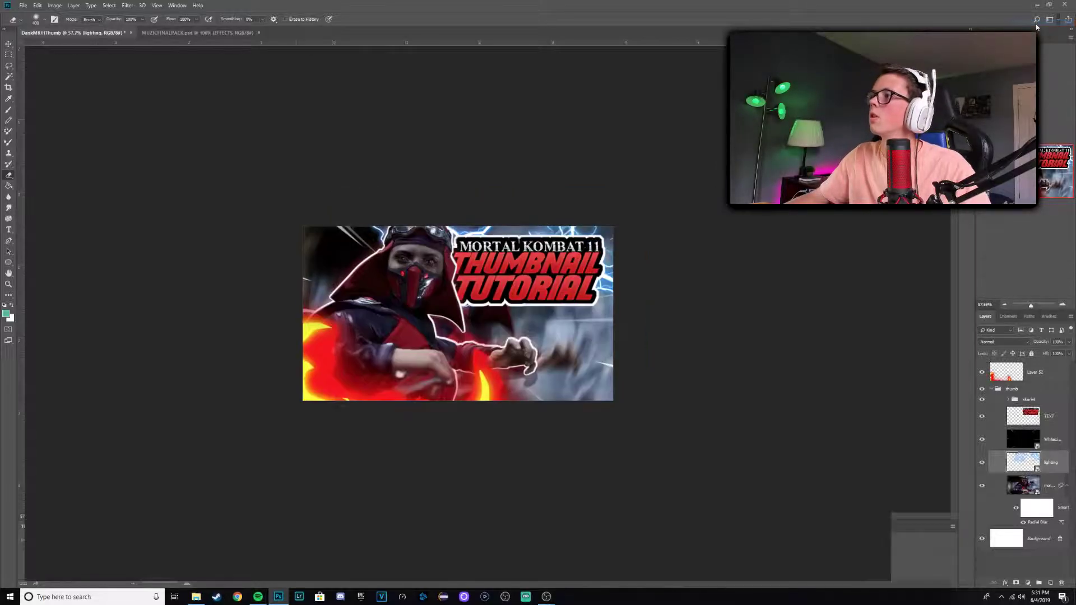
pyautogui.click(934, 254)
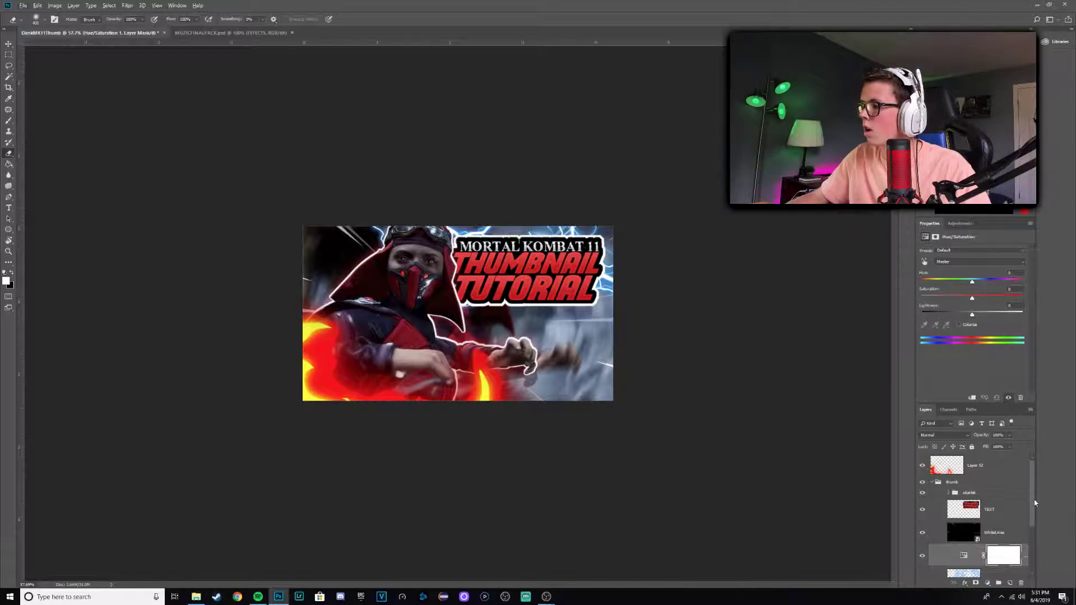
# Clip the Hue/Saturation adjustment to the lighting layer and shift its hue to turn the lightning red
pyautogui.moveTo(1035, 501); pyautogui.dragTo(1035, 535)
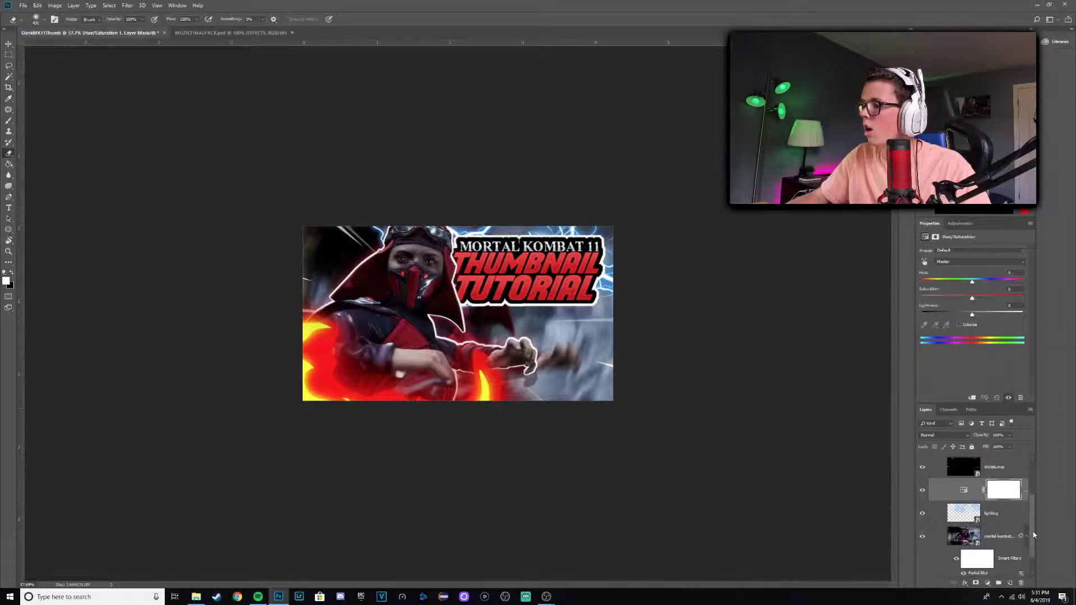
pyautogui.keyDown('alt'); pyautogui.click(956, 499); pyautogui.keyUp('alt')
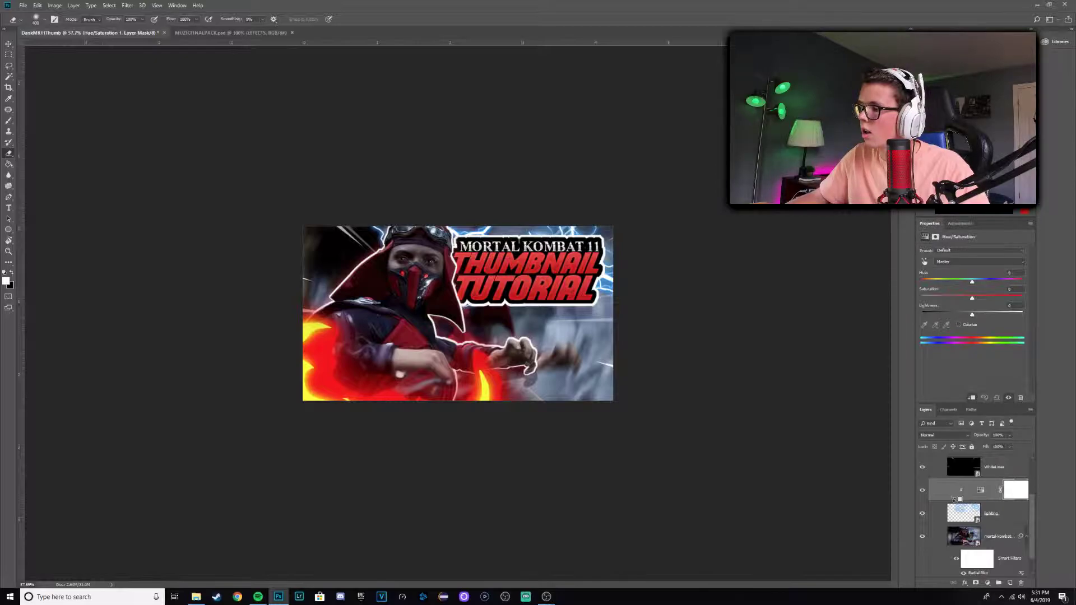
pyautogui.click(982, 491)
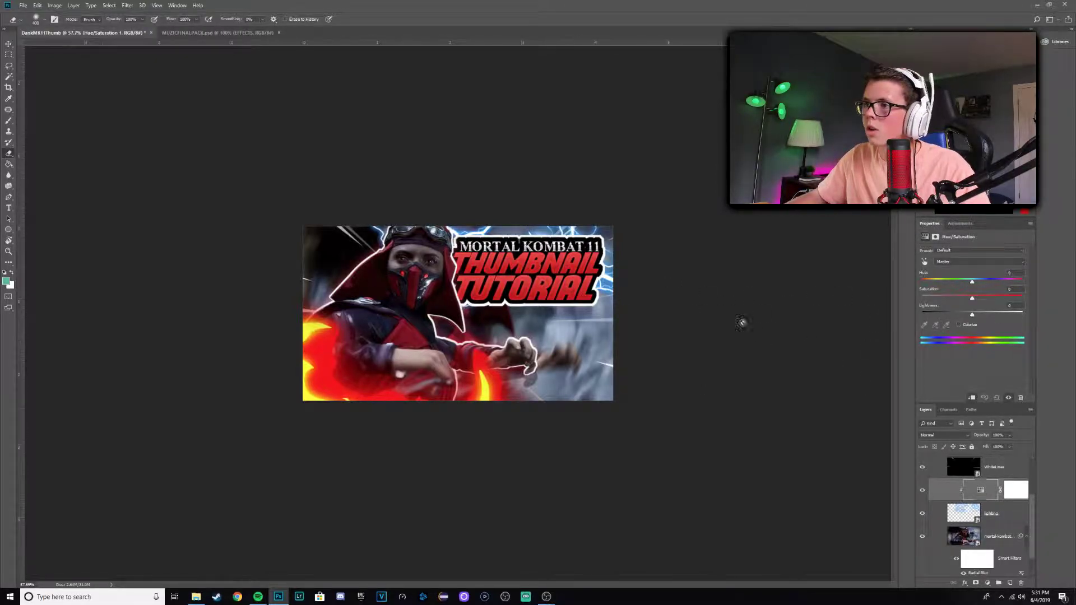
pyautogui.moveTo(972, 284); pyautogui.dragTo(1039, 292)
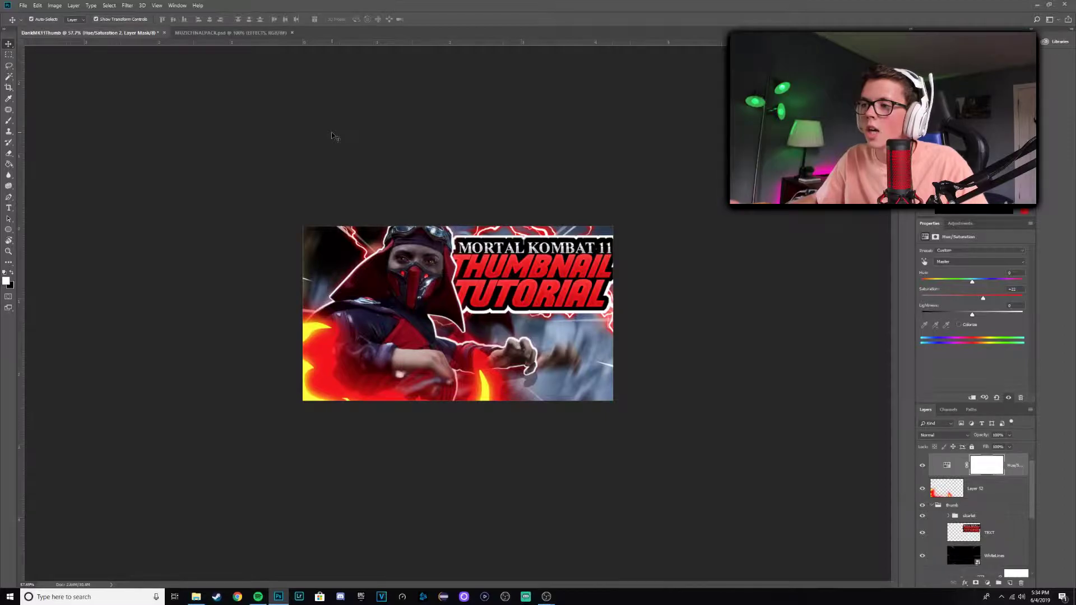